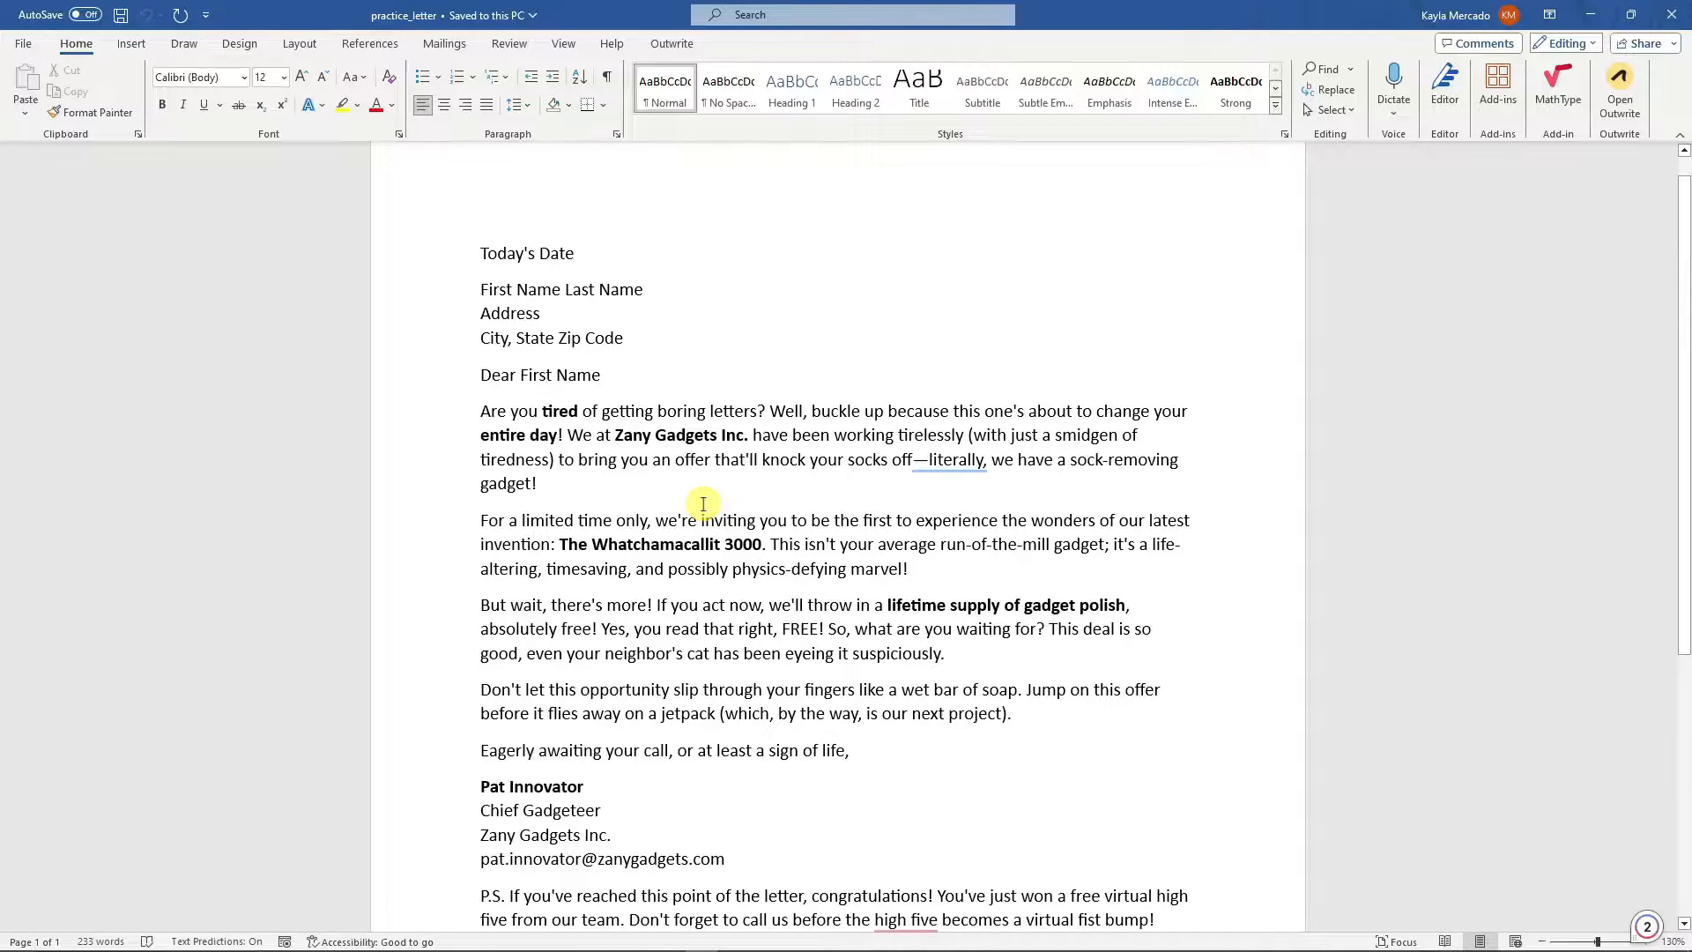
- Examine the letter's date, recipient name, address and greeting placeholders, and its body text
scroll(702, 504, up, 1)
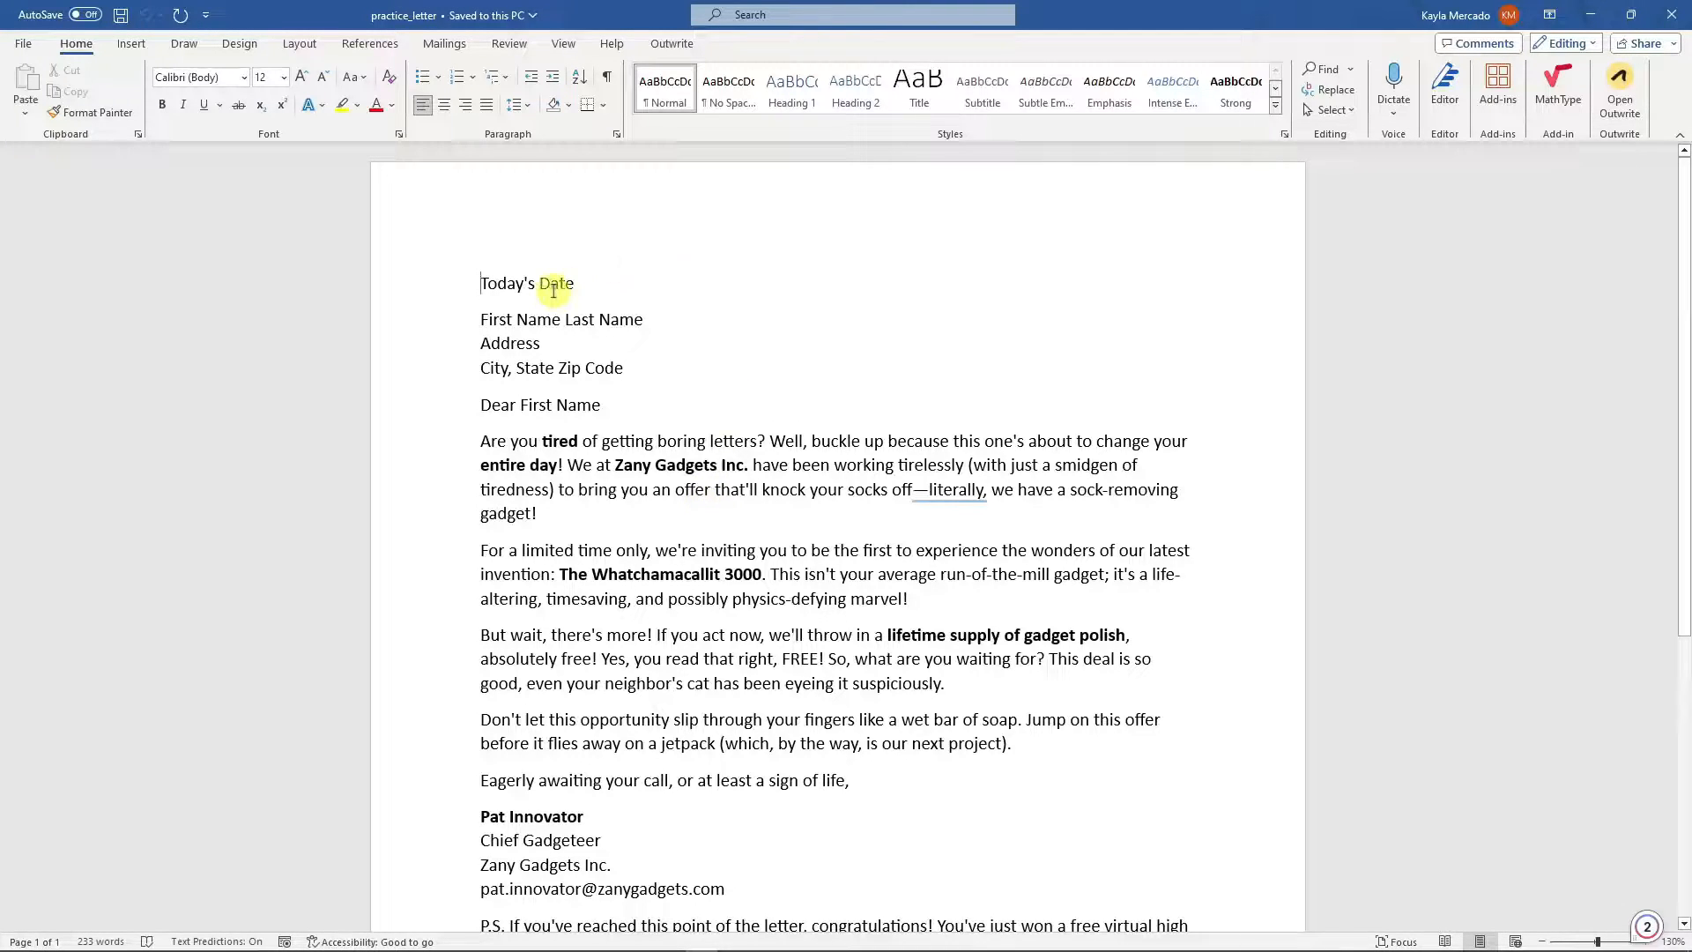
drag(481, 320, 491, 283)
click(588, 288)
click(589, 288)
click(487, 283)
click(555, 320)
click(632, 370)
click(686, 460)
drag(483, 438, 991, 745)
click(633, 369)
mouse_move(644, 321)
mouse_down()
mouse_move(490, 291)
mouse_move(469, 345)
mouse_move(493, 372)
mouse_move(633, 357)
mouse_move(634, 321)
mouse_up()
click(591, 357)
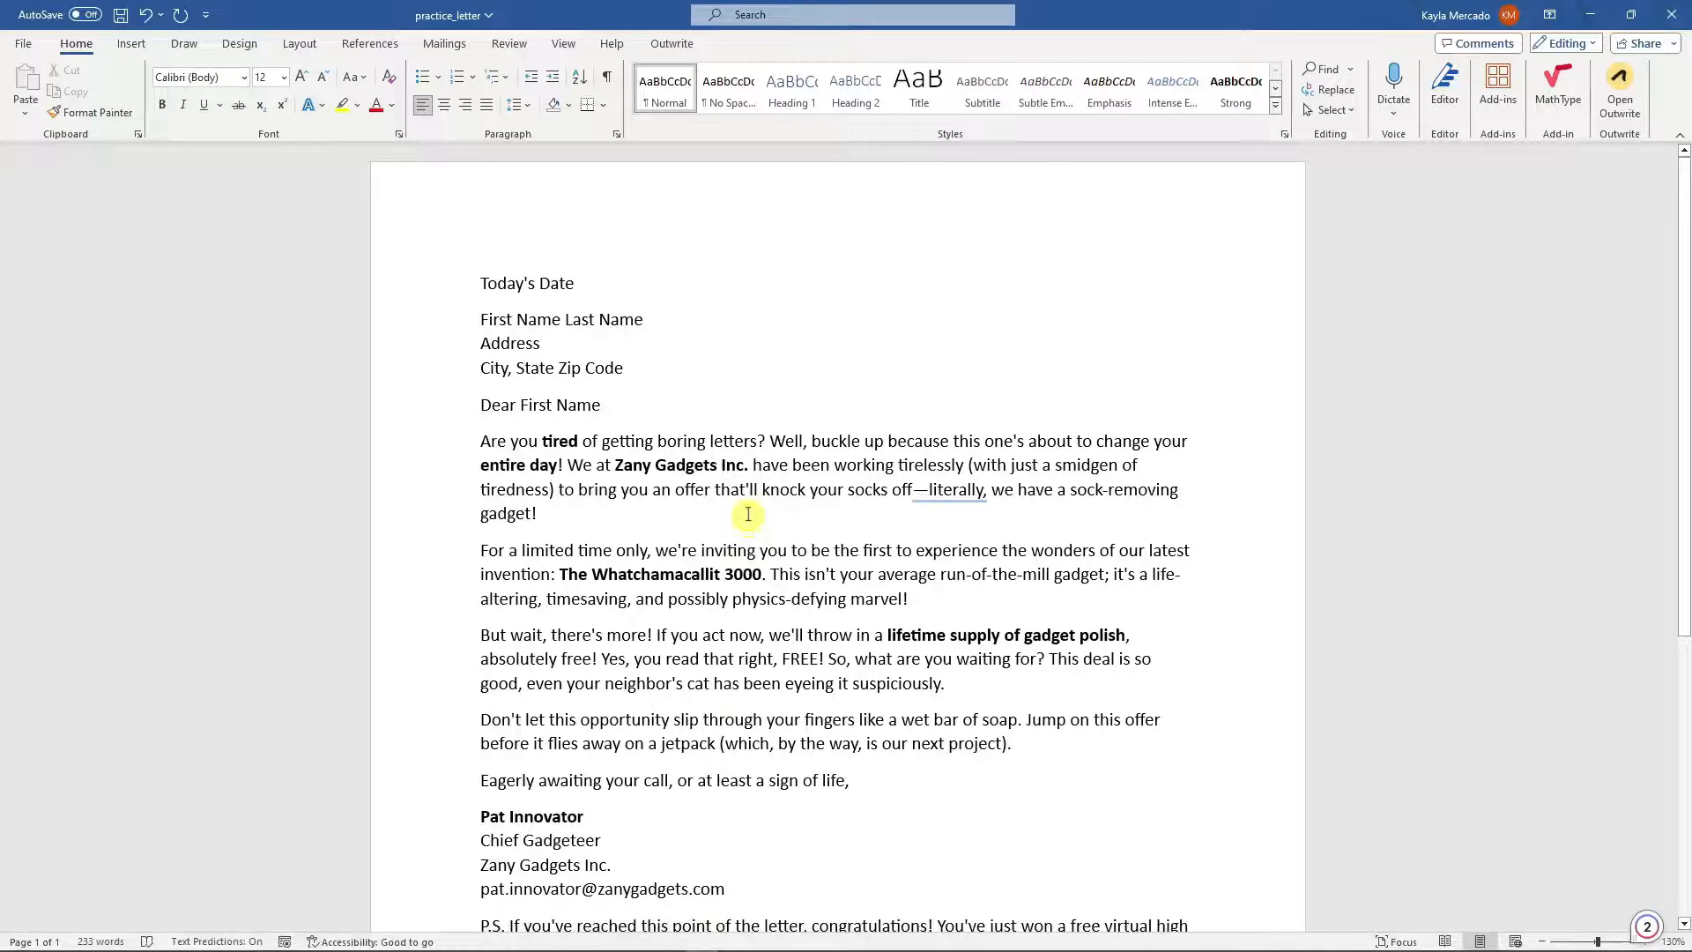
drag(562, 319, 474, 344)
click(483, 319)
click(545, 344)
click(721, 419)
- Switch to Excel, compare the practice_mail_merge recipient columns with the letter's placeholders, and return to the Word letter
mouse_move(802, 921)
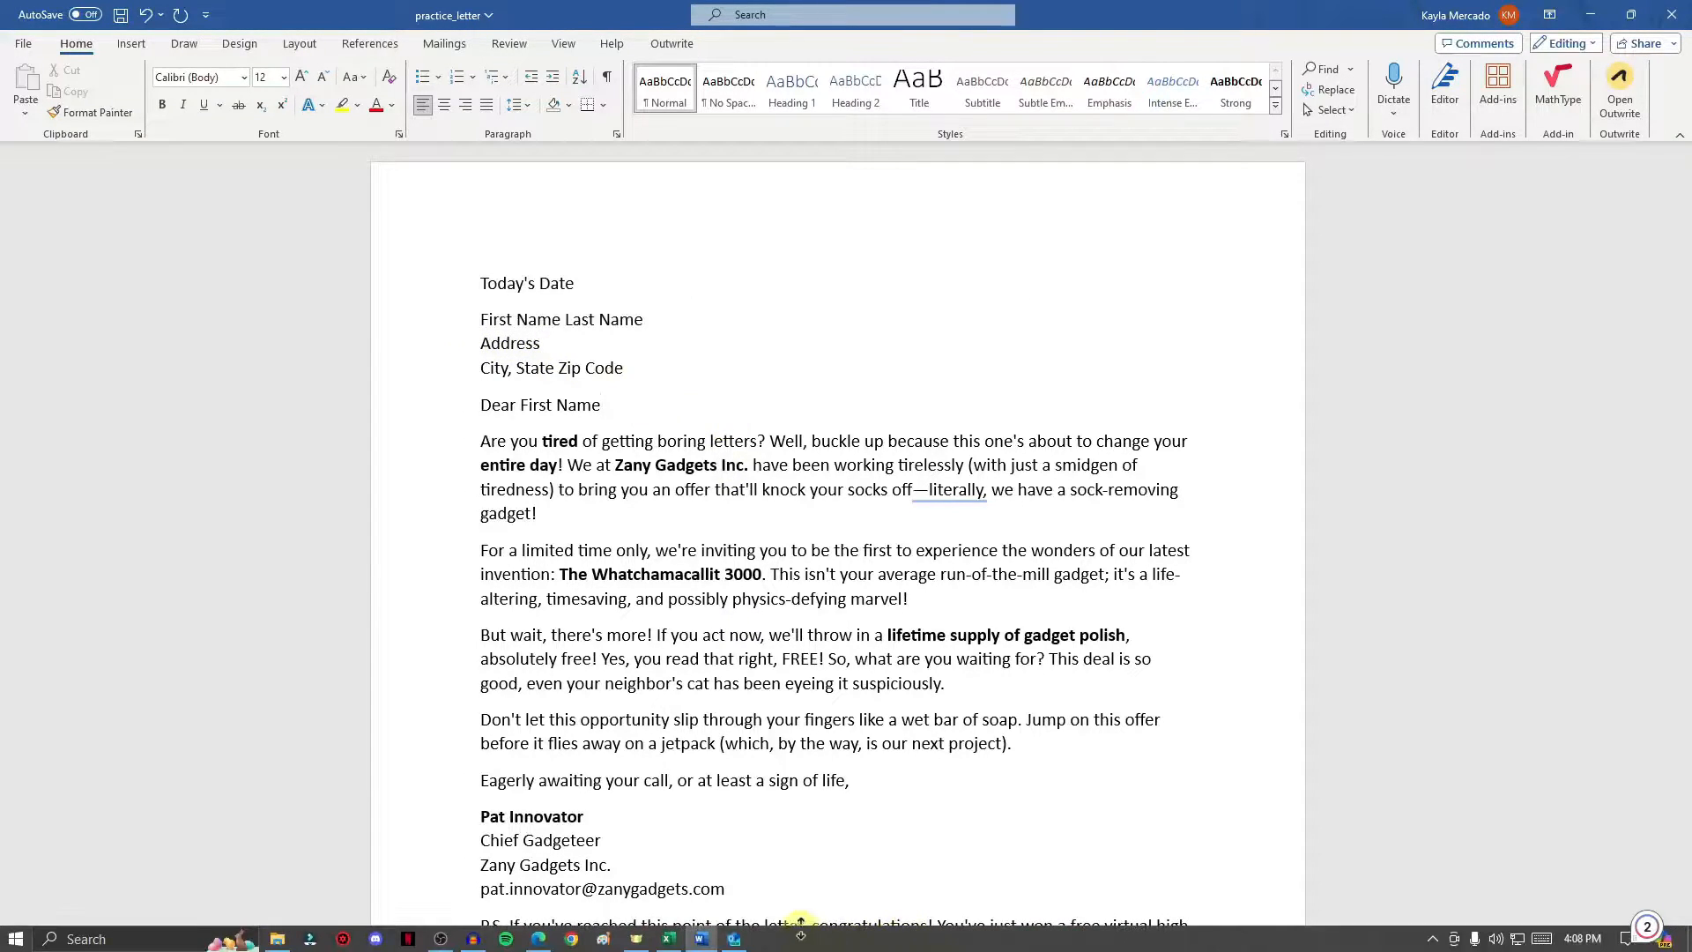
click(669, 939)
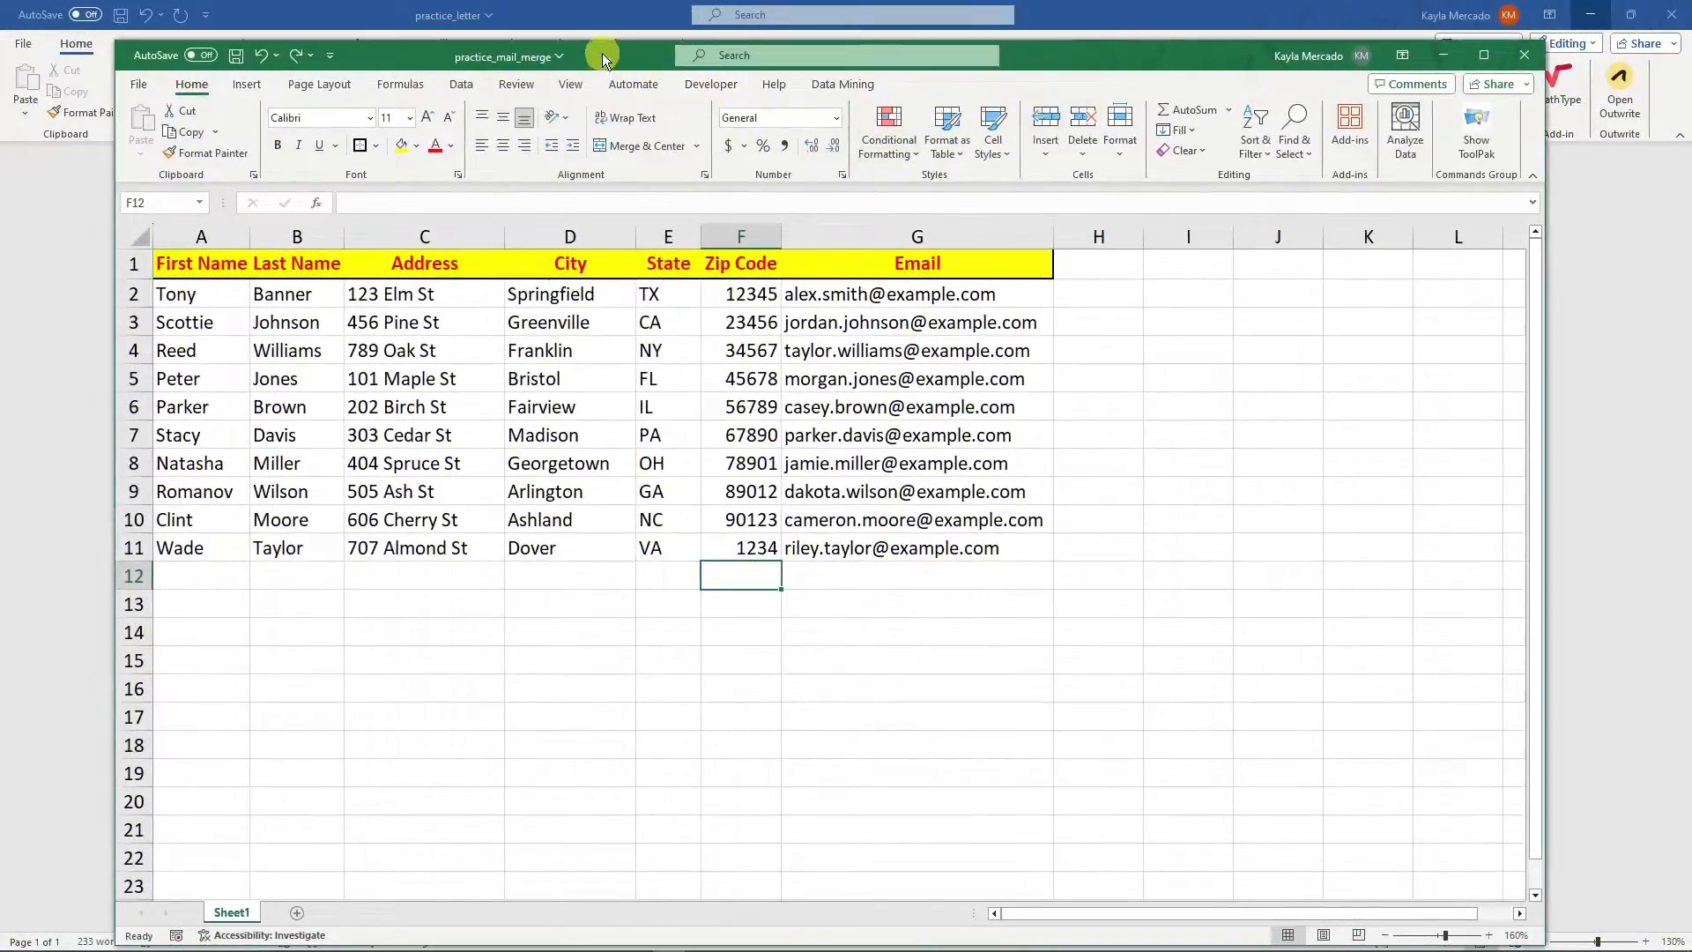
drag(604, 59, 1332, 125)
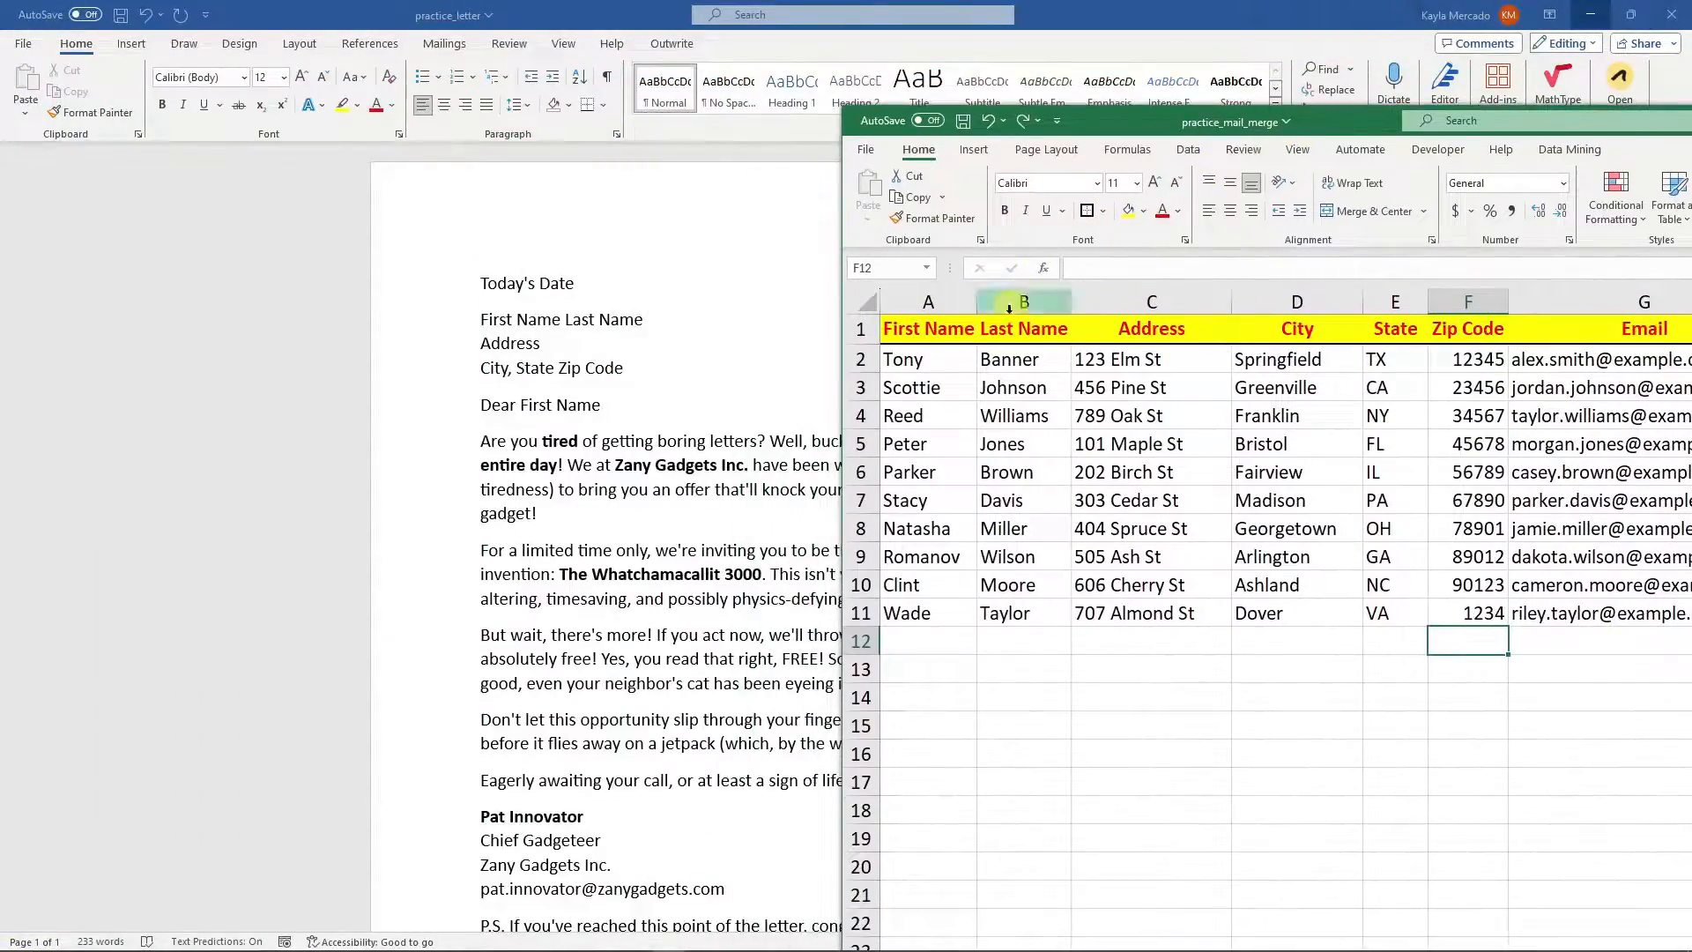
drag(917, 360, 909, 619)
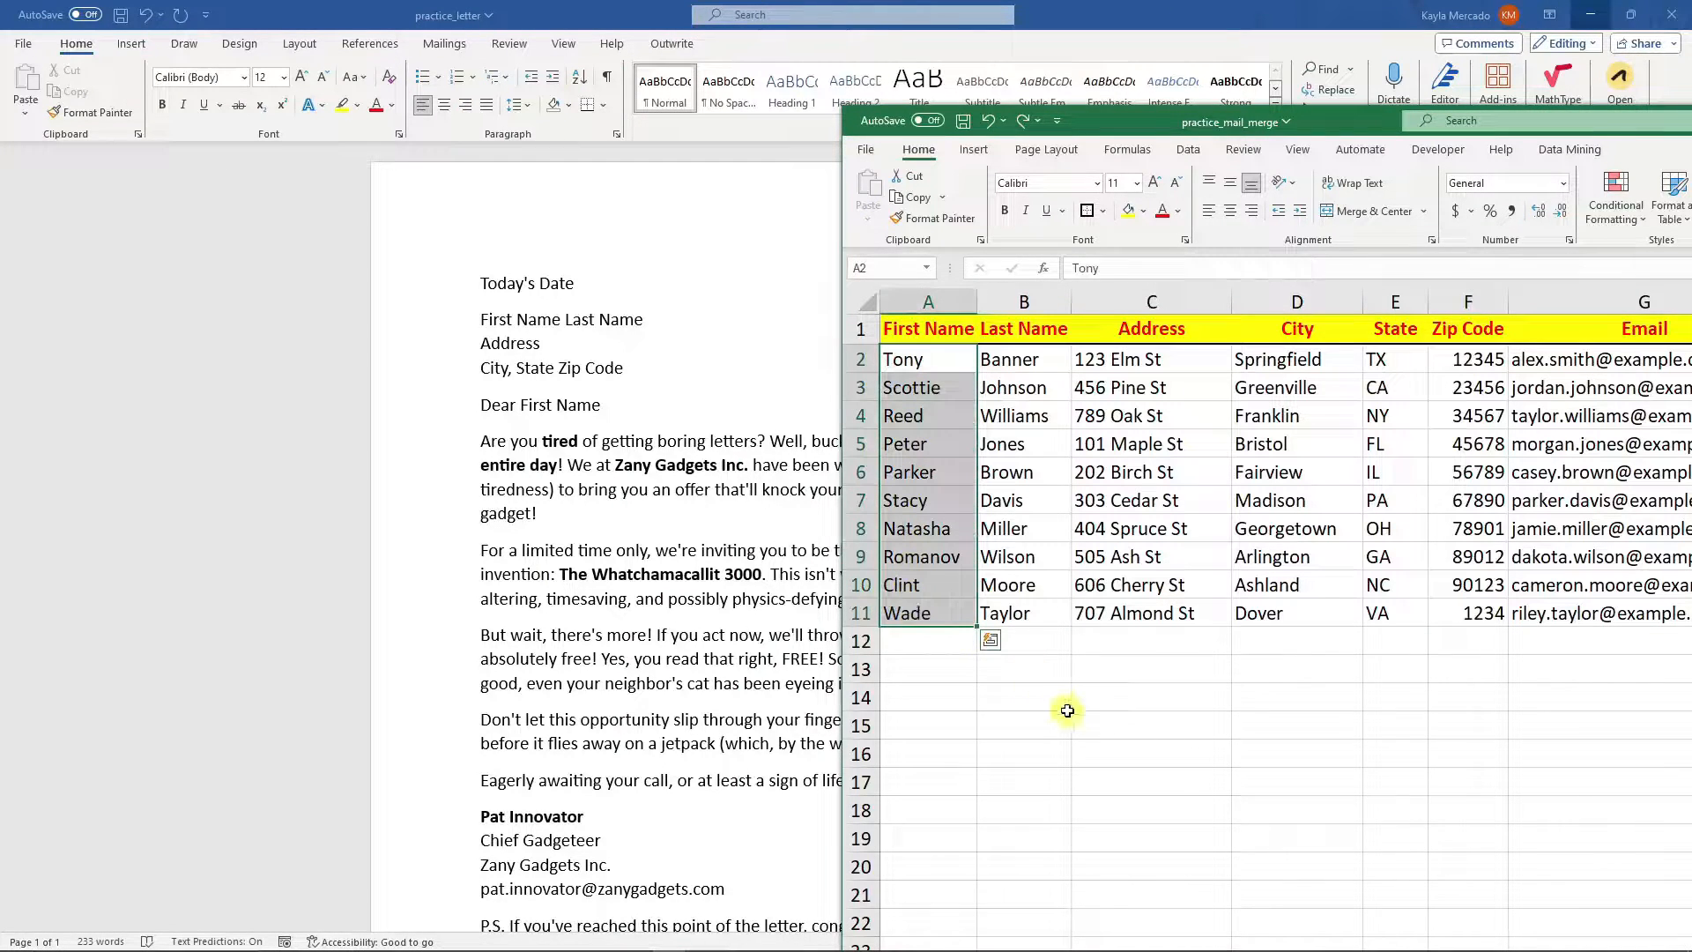
click(906, 364)
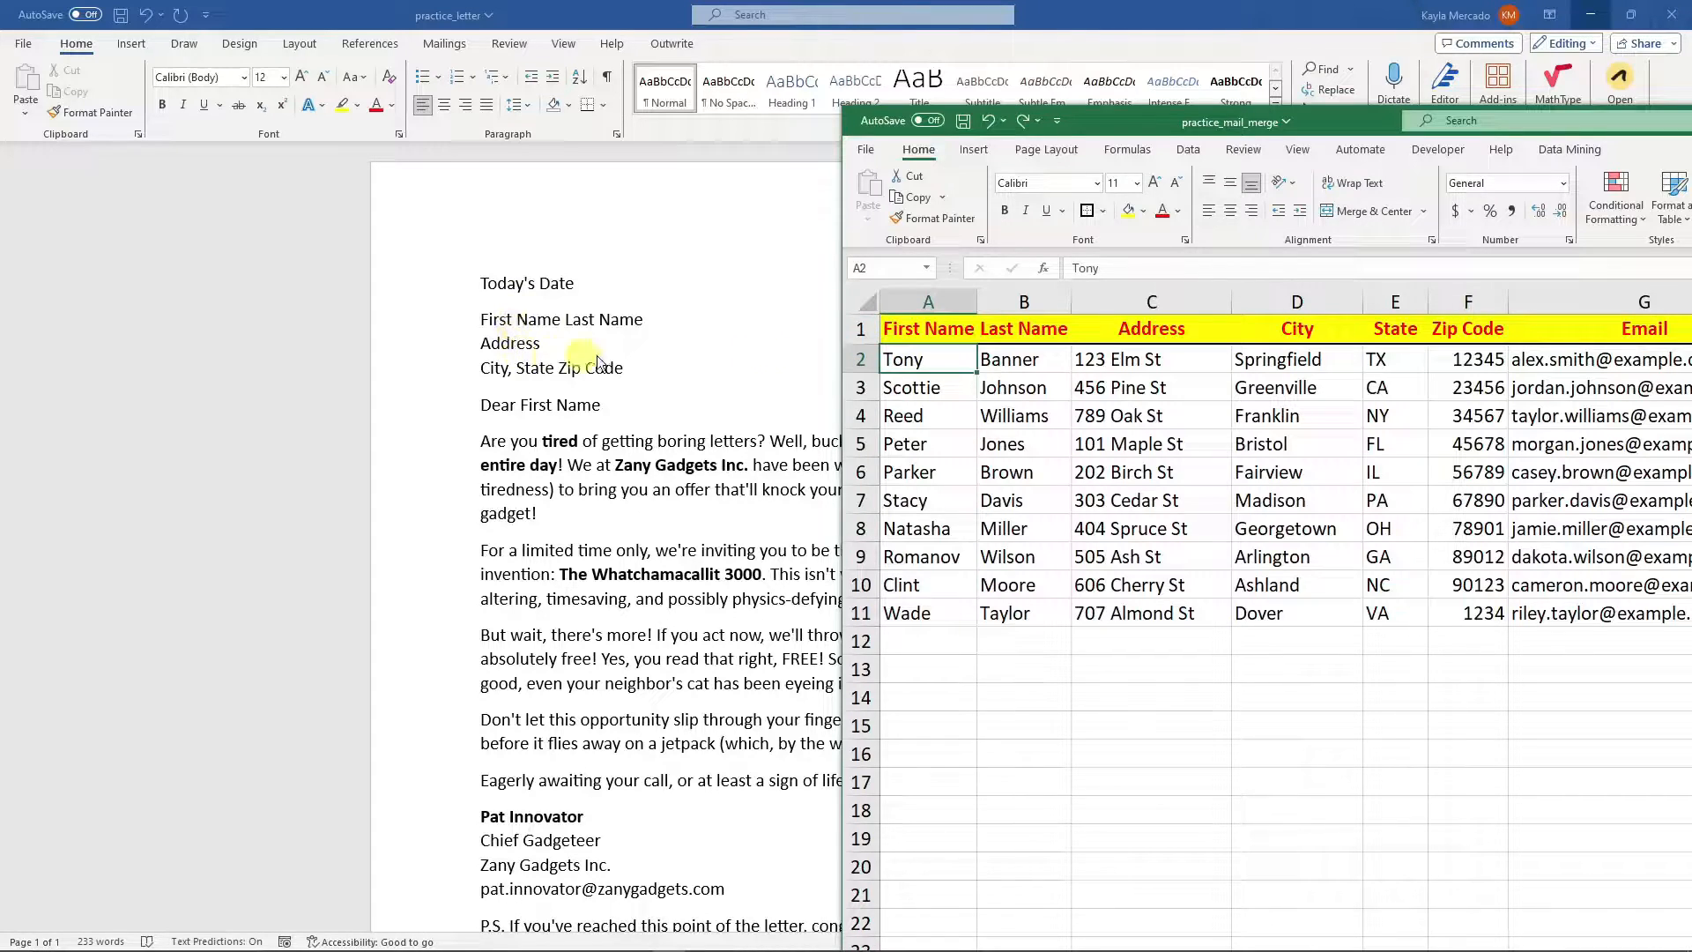
drag(1115, 124, 924, 161)
drag(1585, 155, 1246, 180)
drag(1400, 178, 1261, 193)
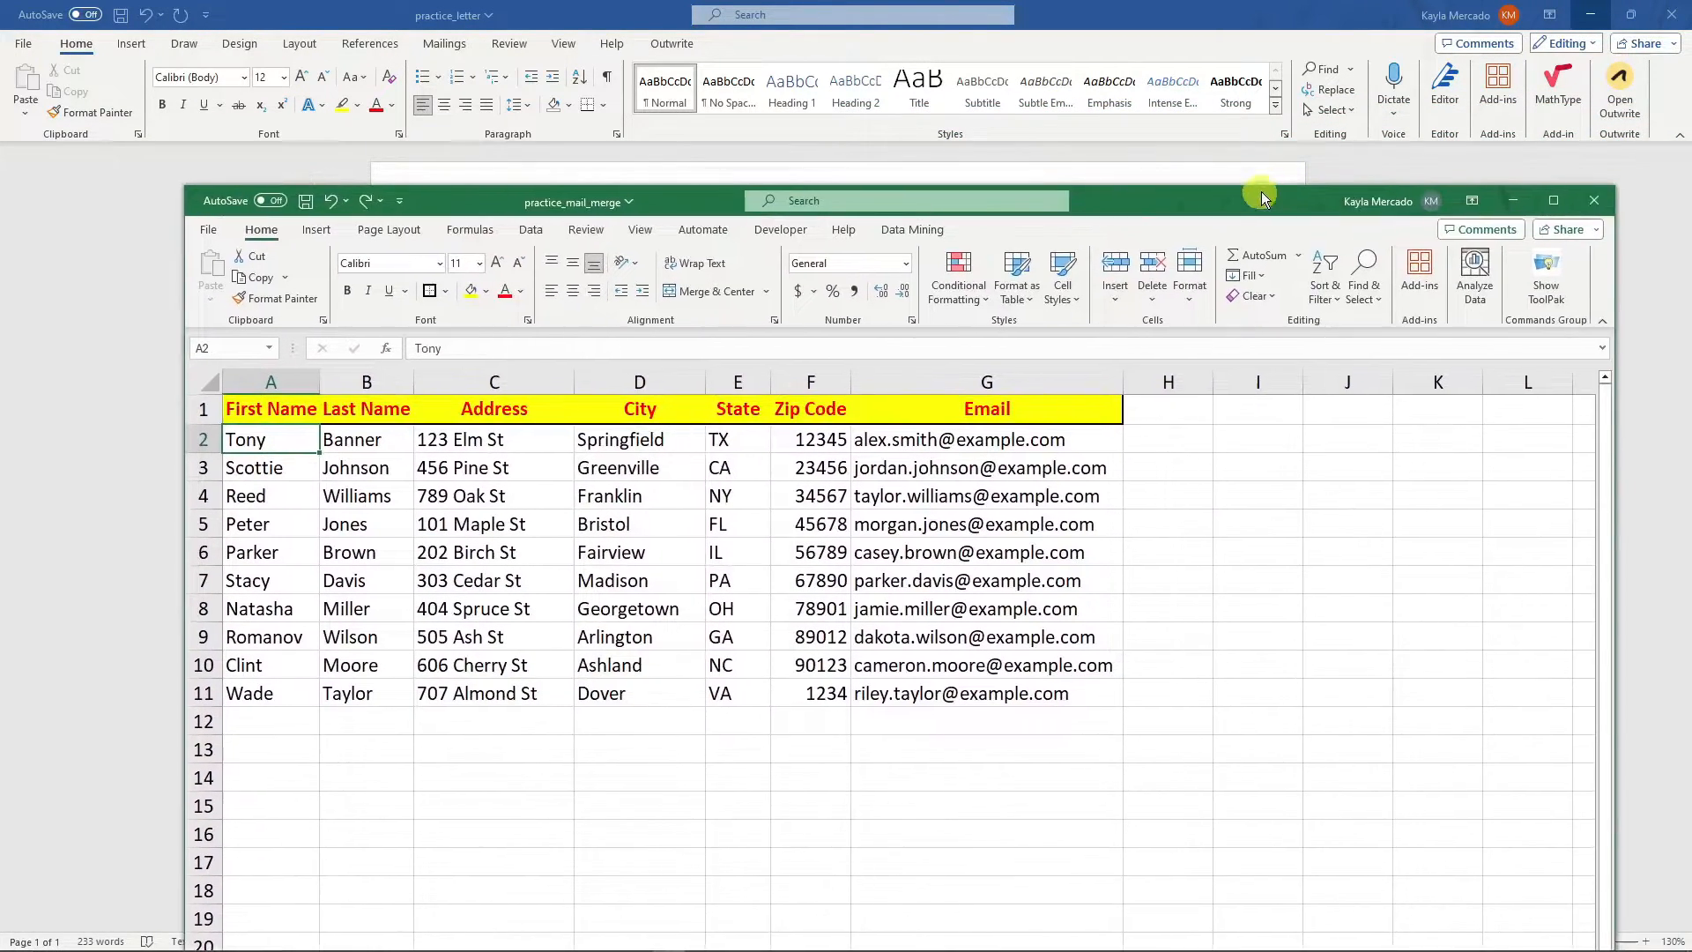
click(1514, 202)
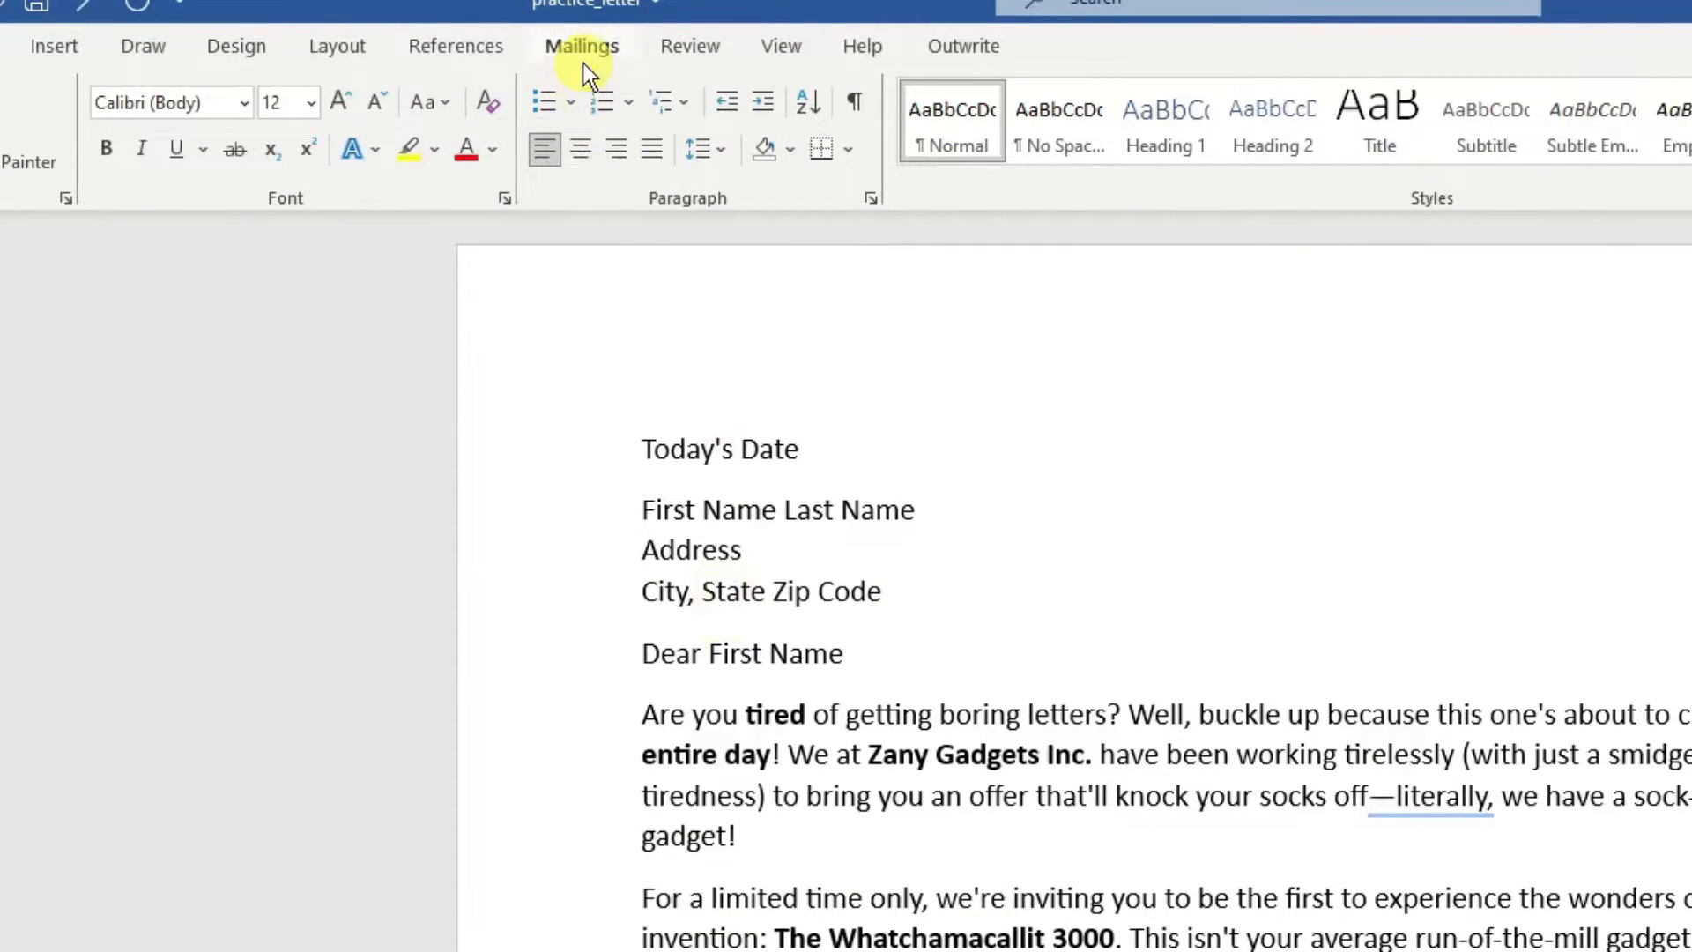
- Open the mail merge form for typing a new recipient list and close it without adding entries
click(584, 54)
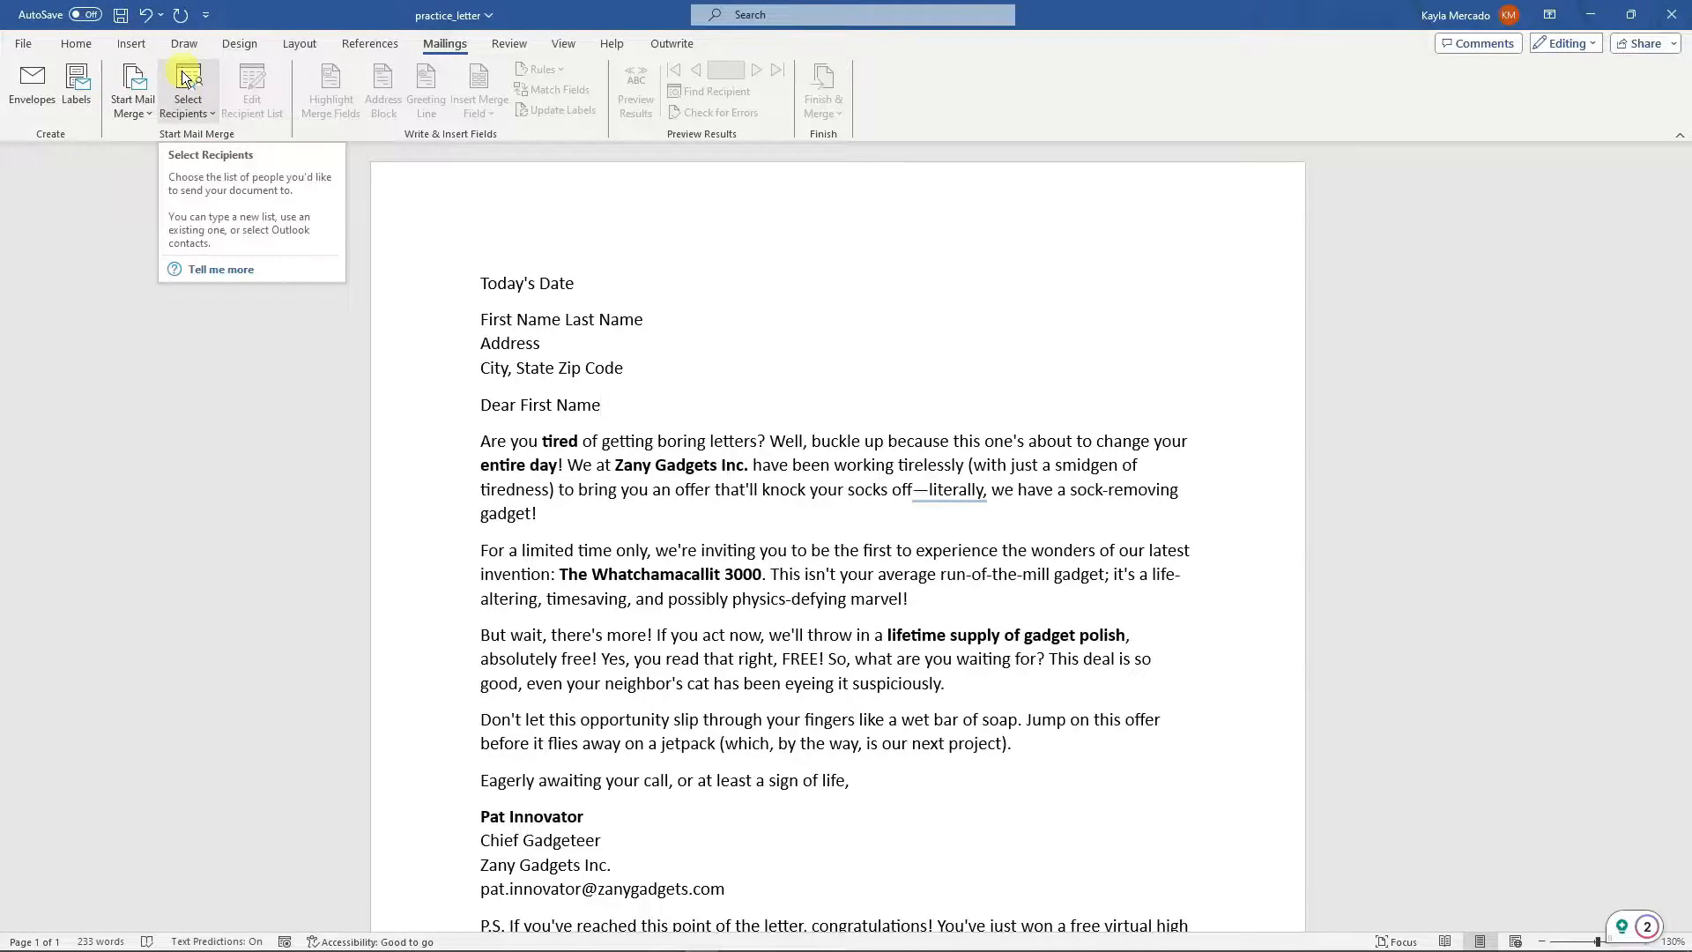
click(152, 115)
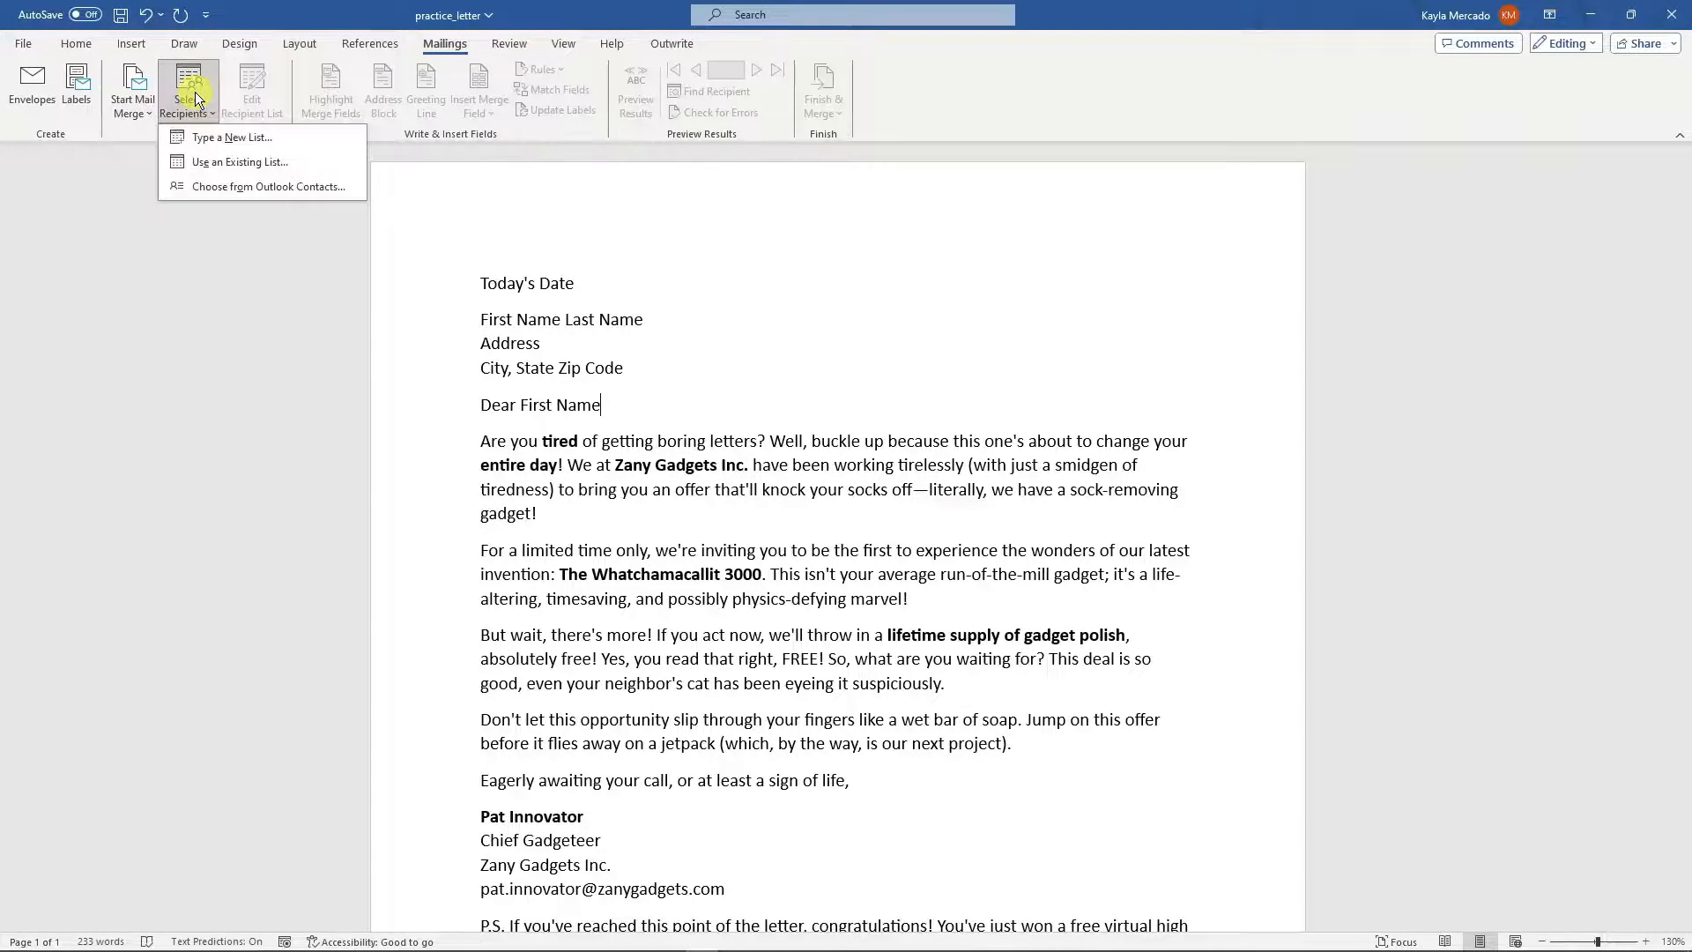
click(265, 138)
drag(757, 317, 782, 314)
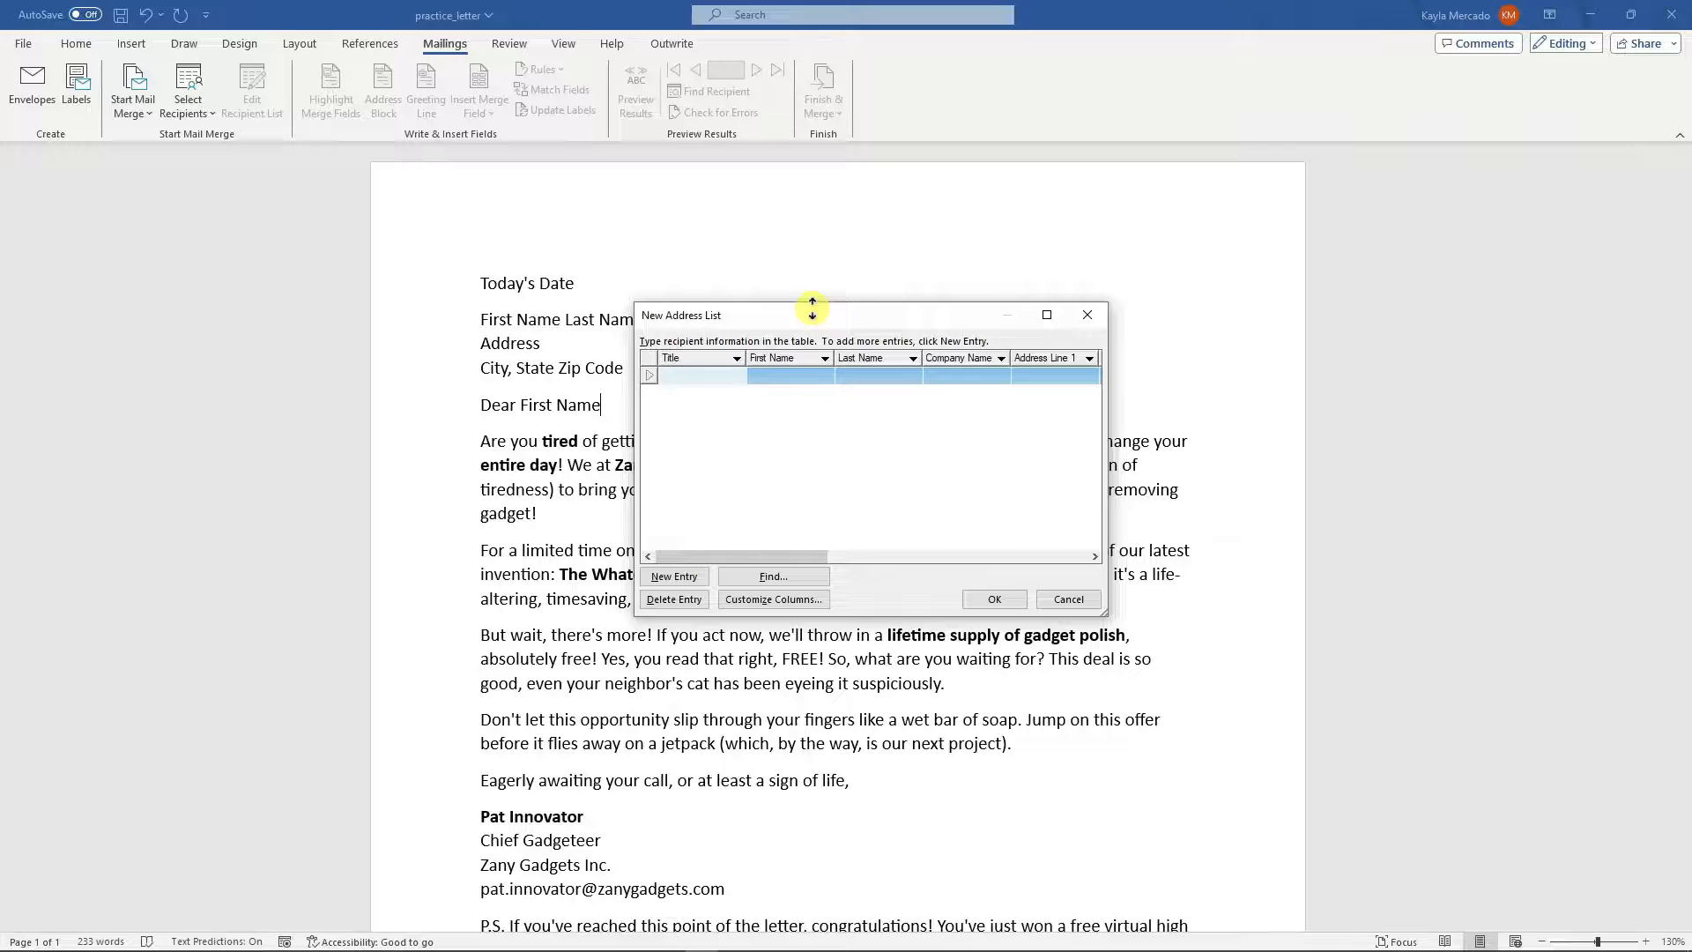
click(1090, 317)
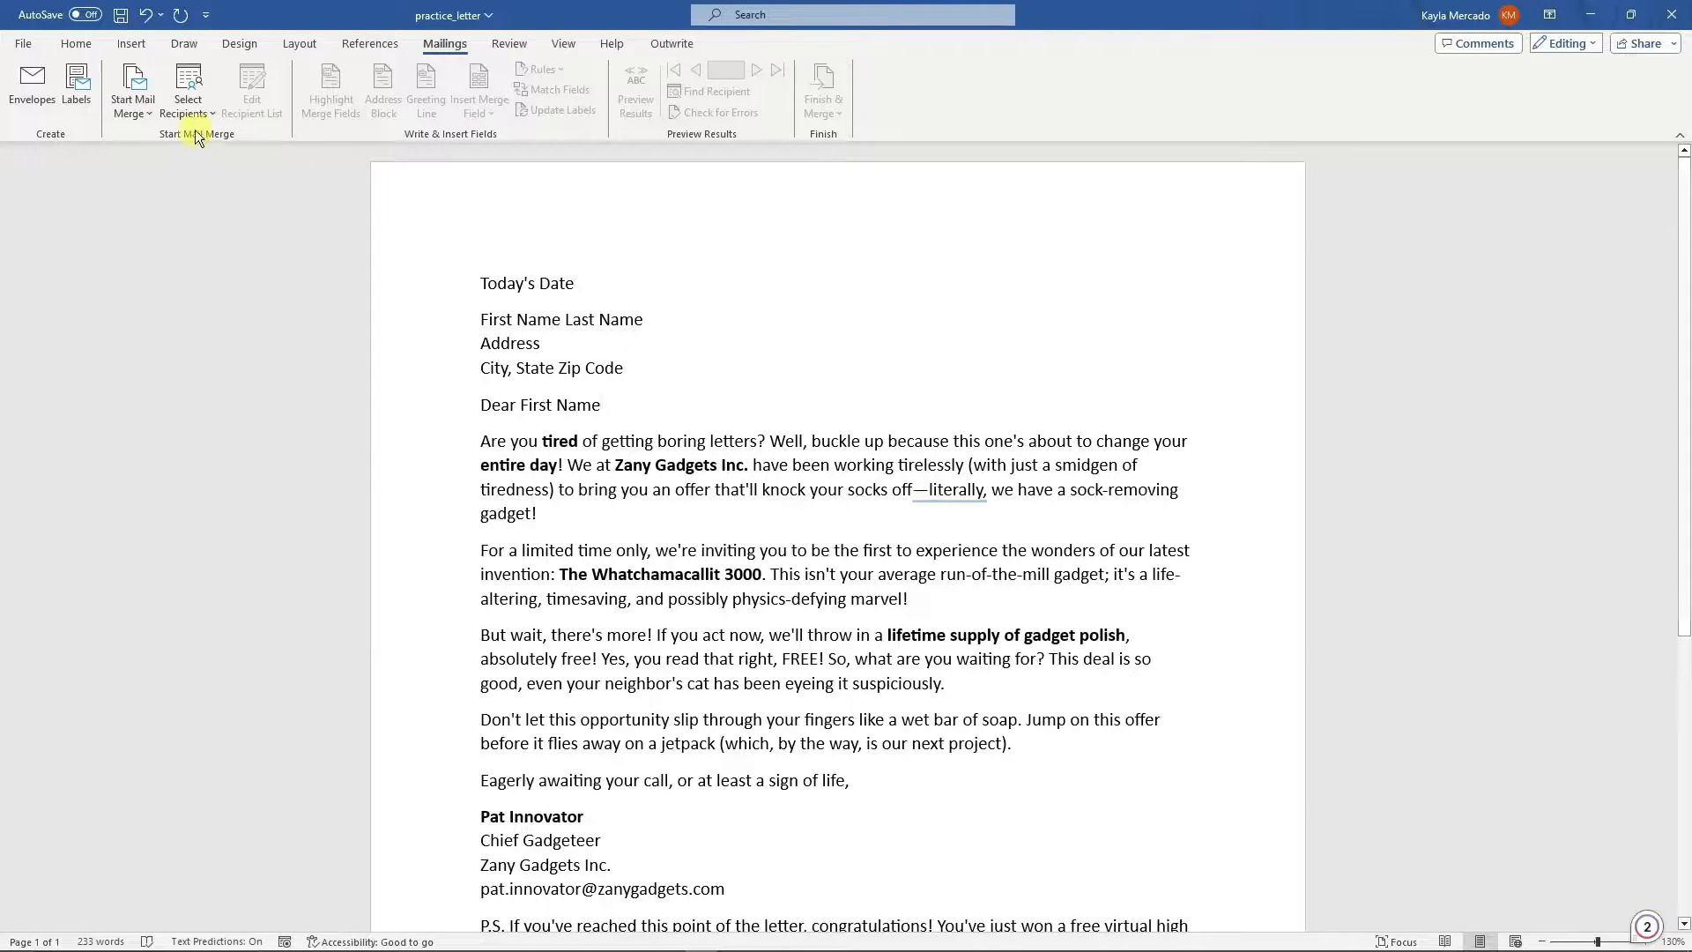
- Connect the practice_mail_merge workbook from Downloads as the existing recipient list, using Sheet1$ with column headers in the first row
click(187, 101)
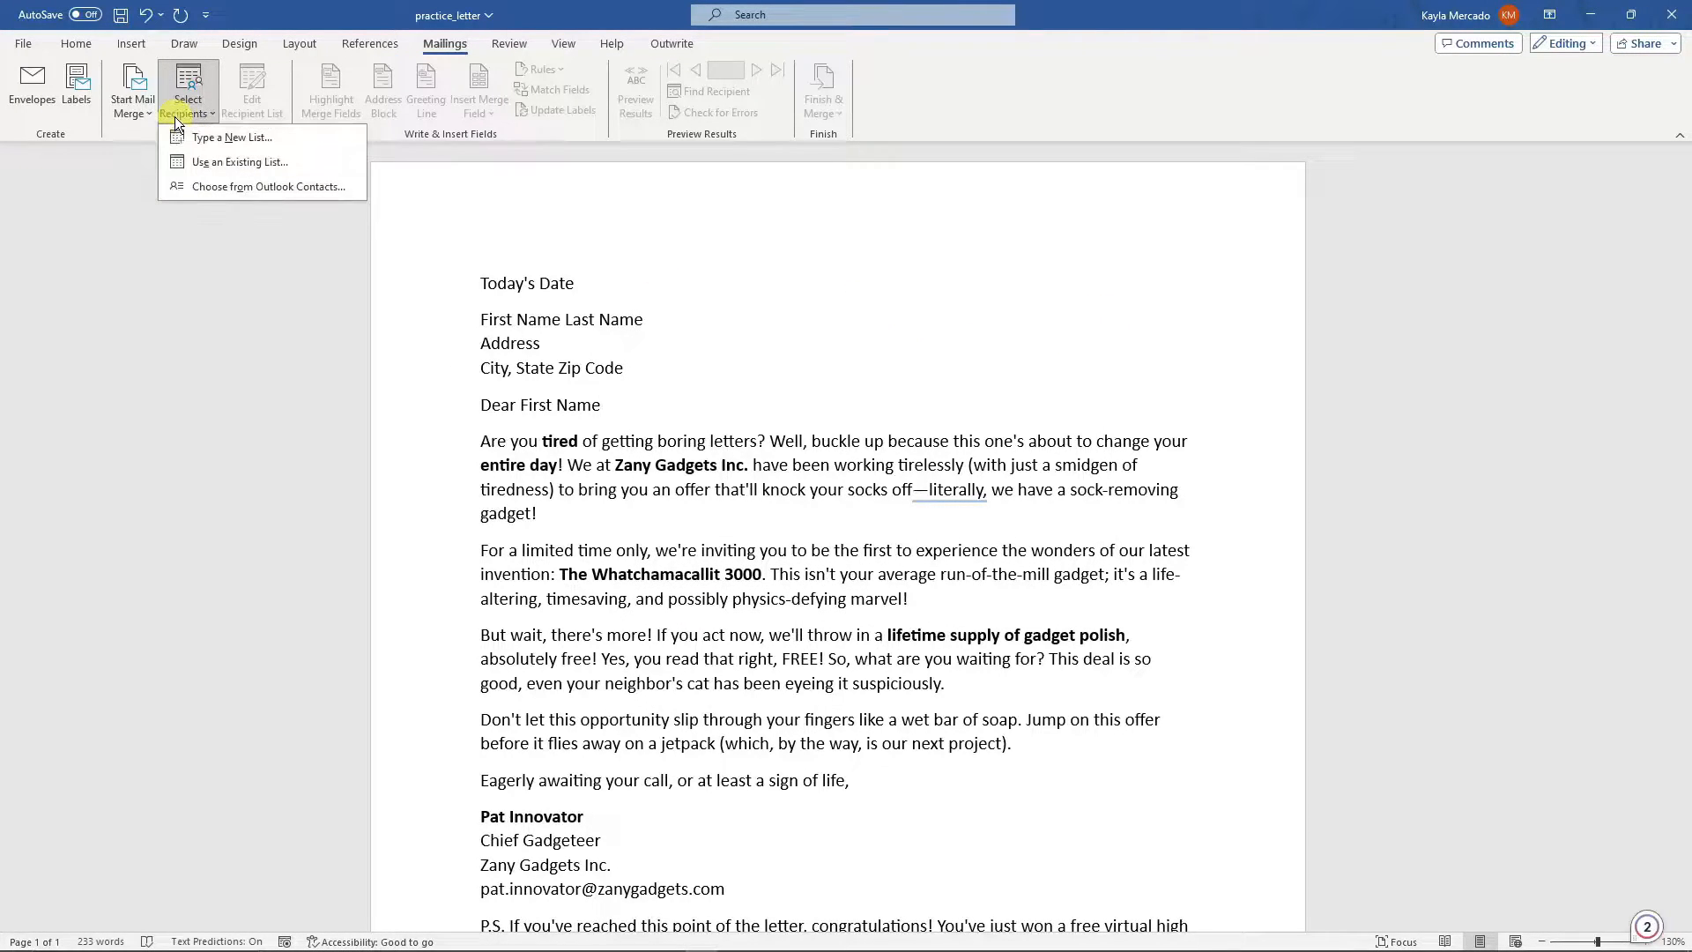
click(232, 167)
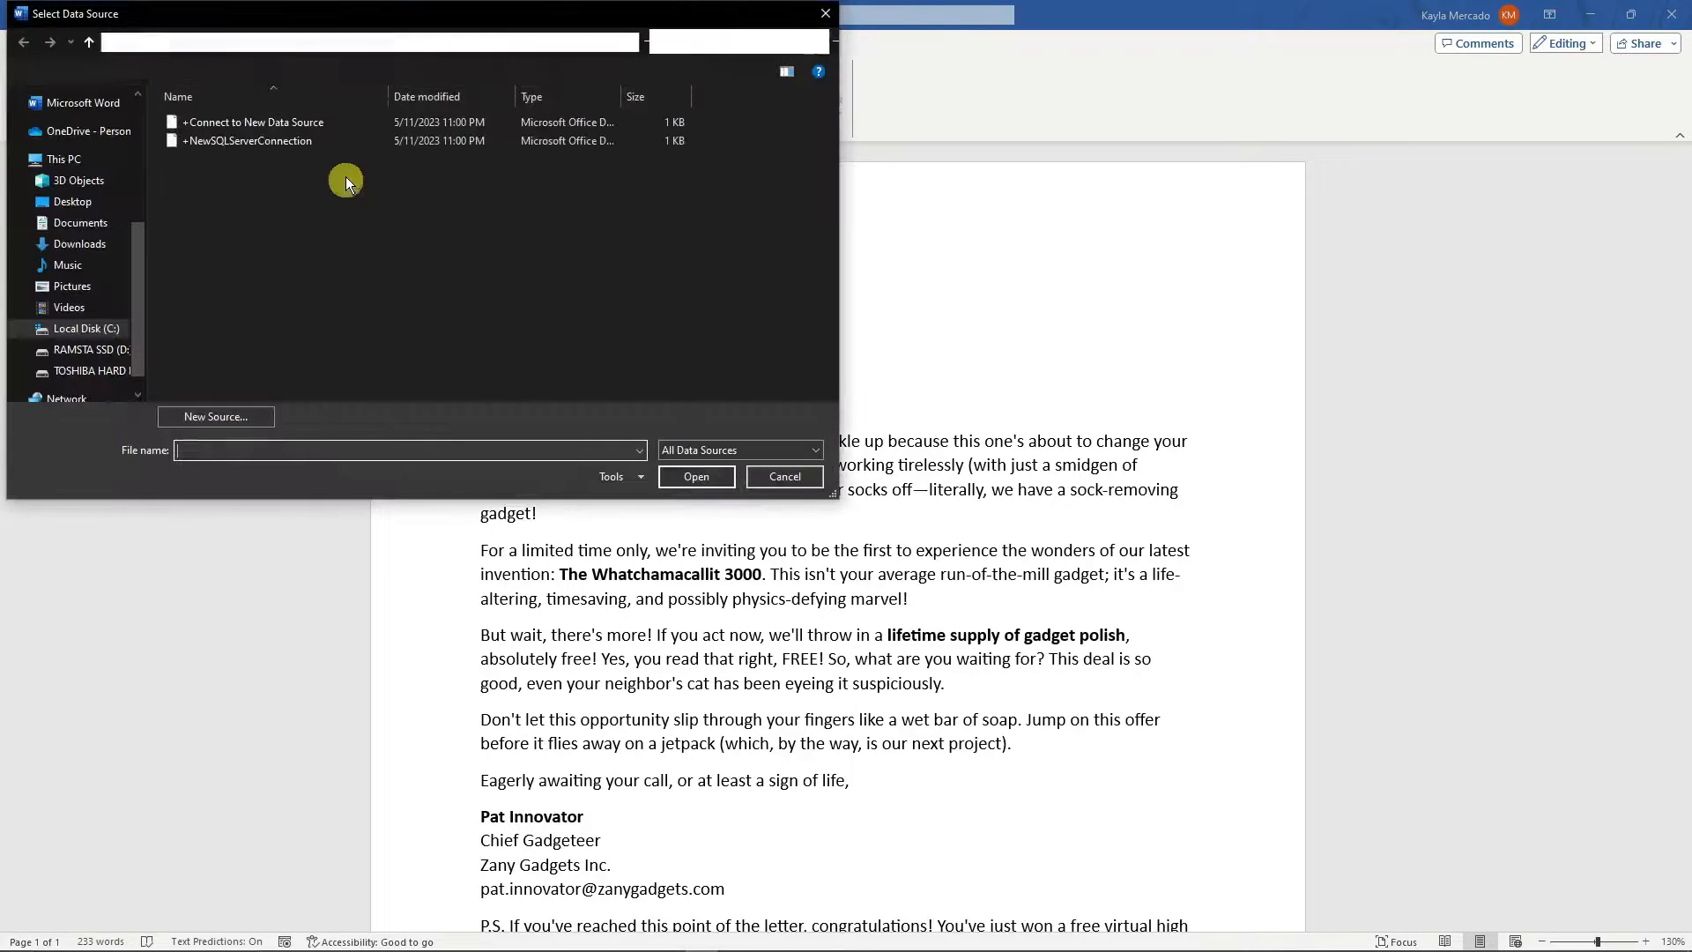
scroll(67, 217, up, 3)
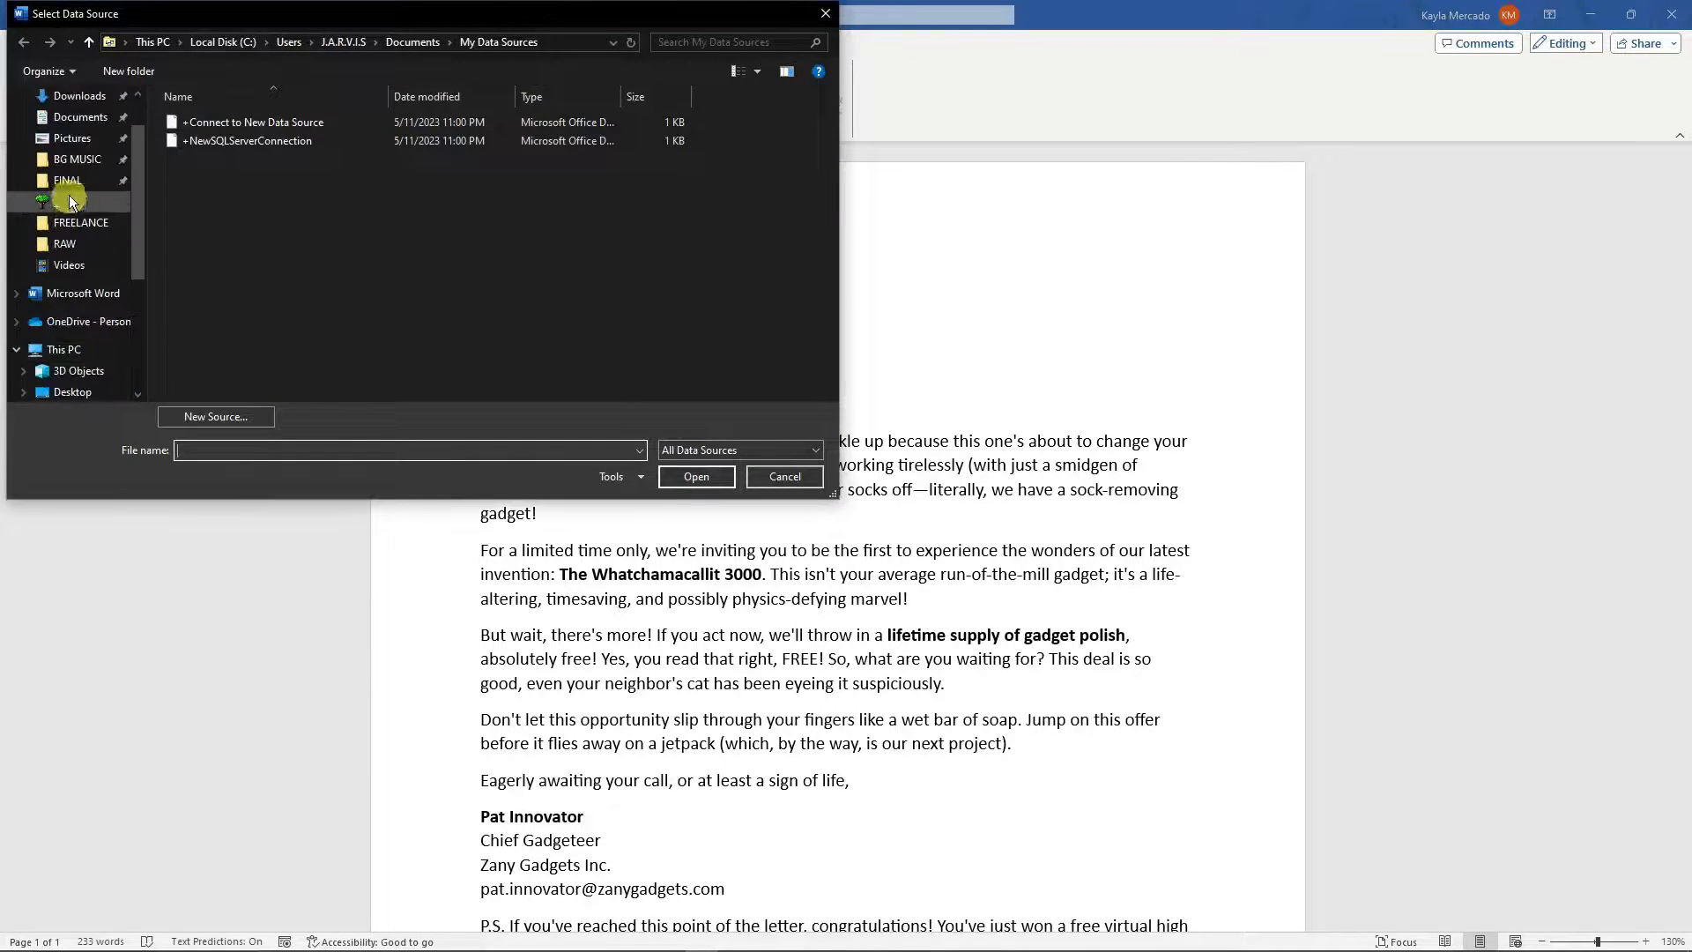
click(75, 97)
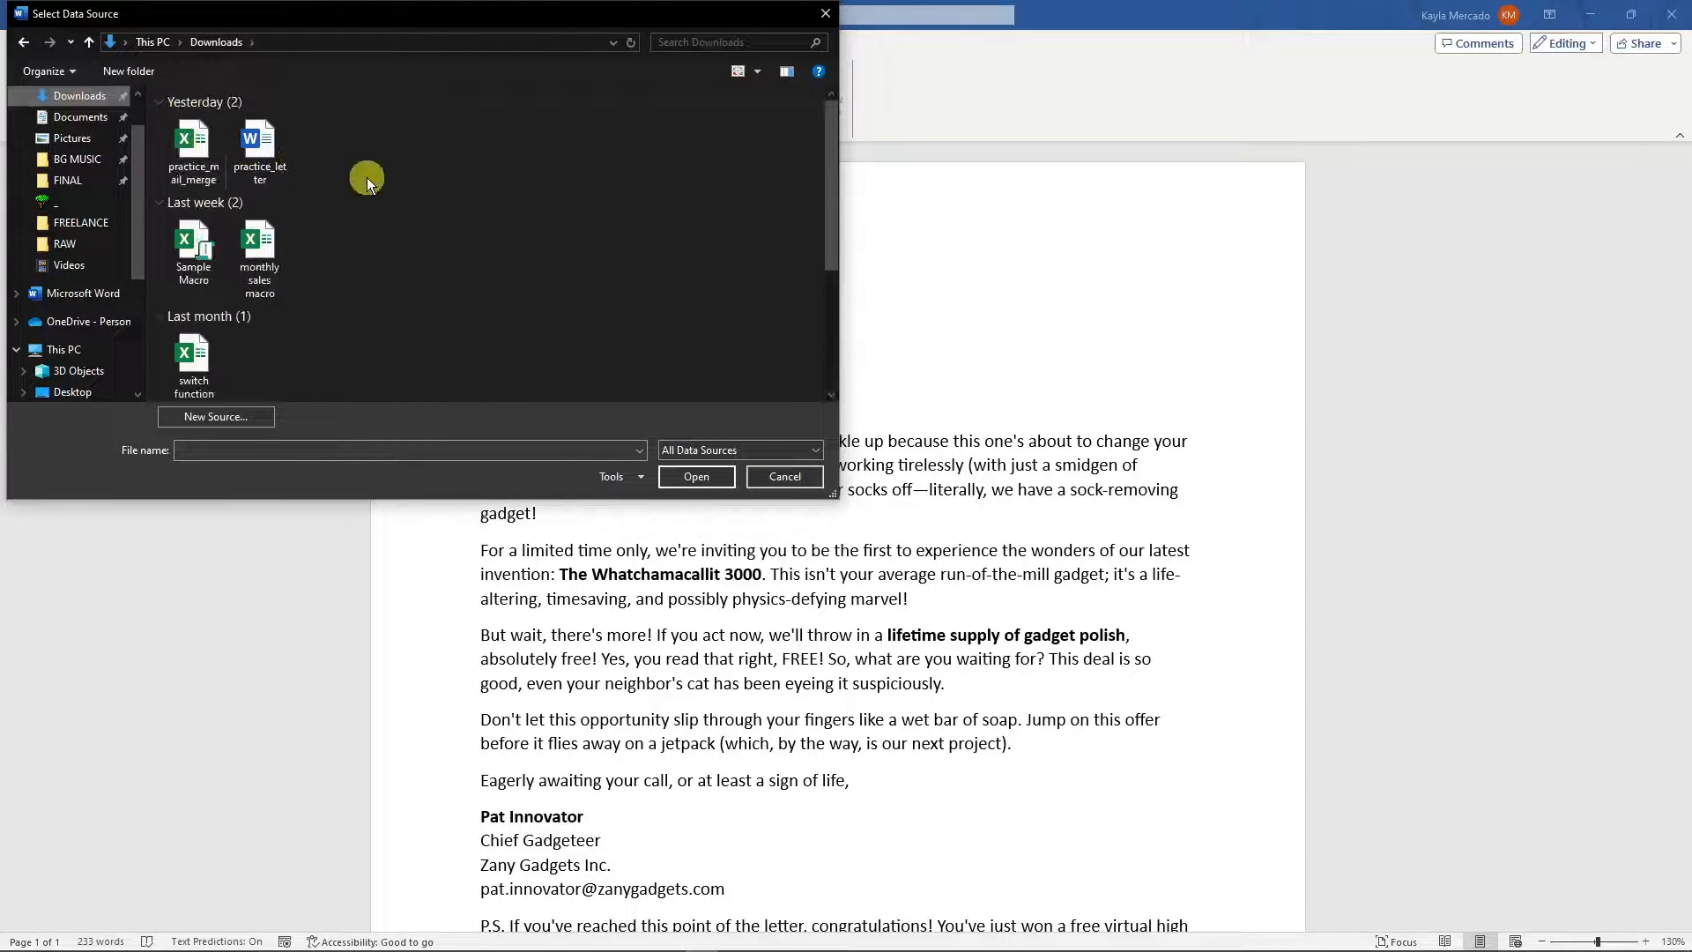
click(193, 145)
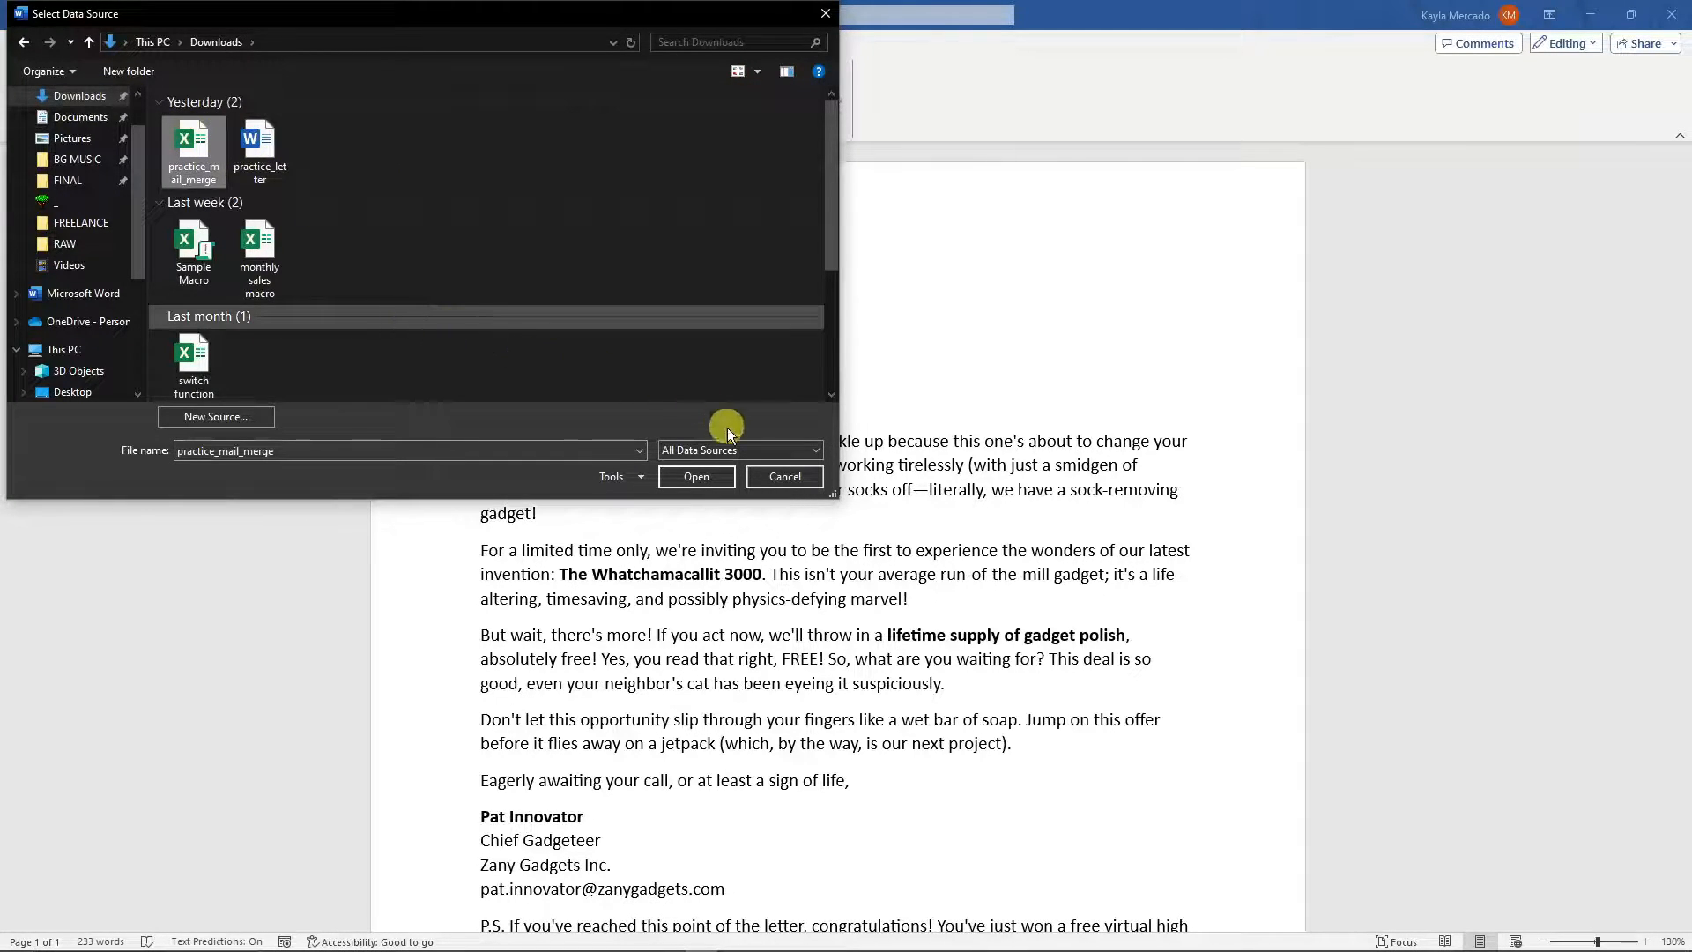
click(699, 479)
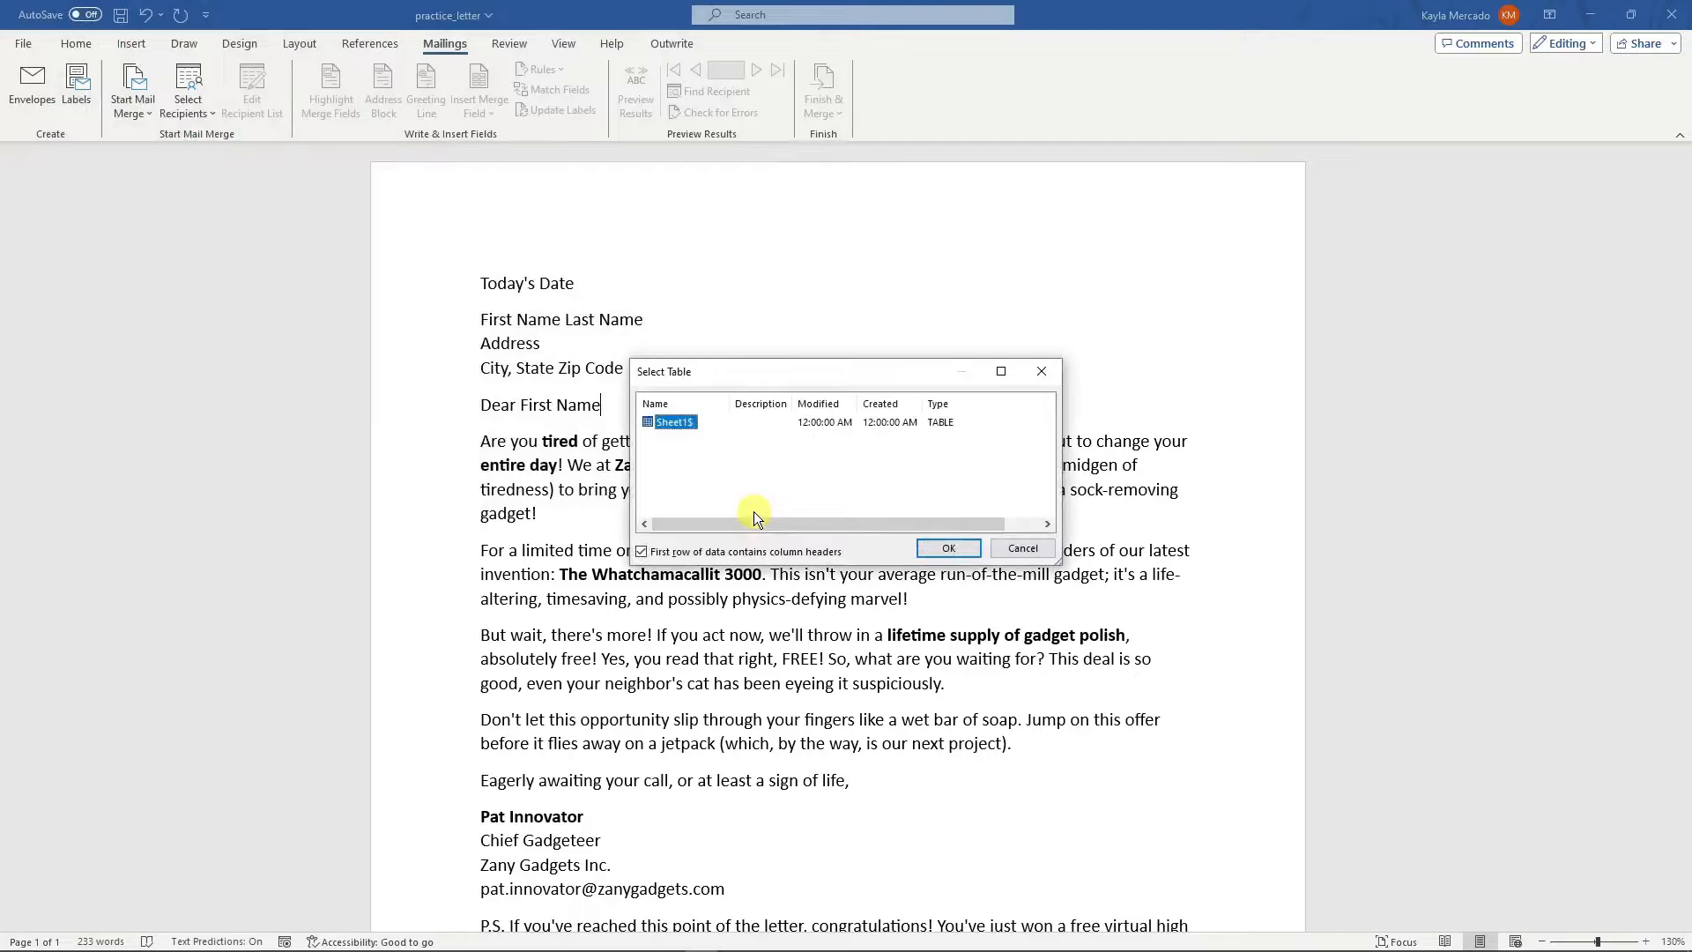
click(950, 547)
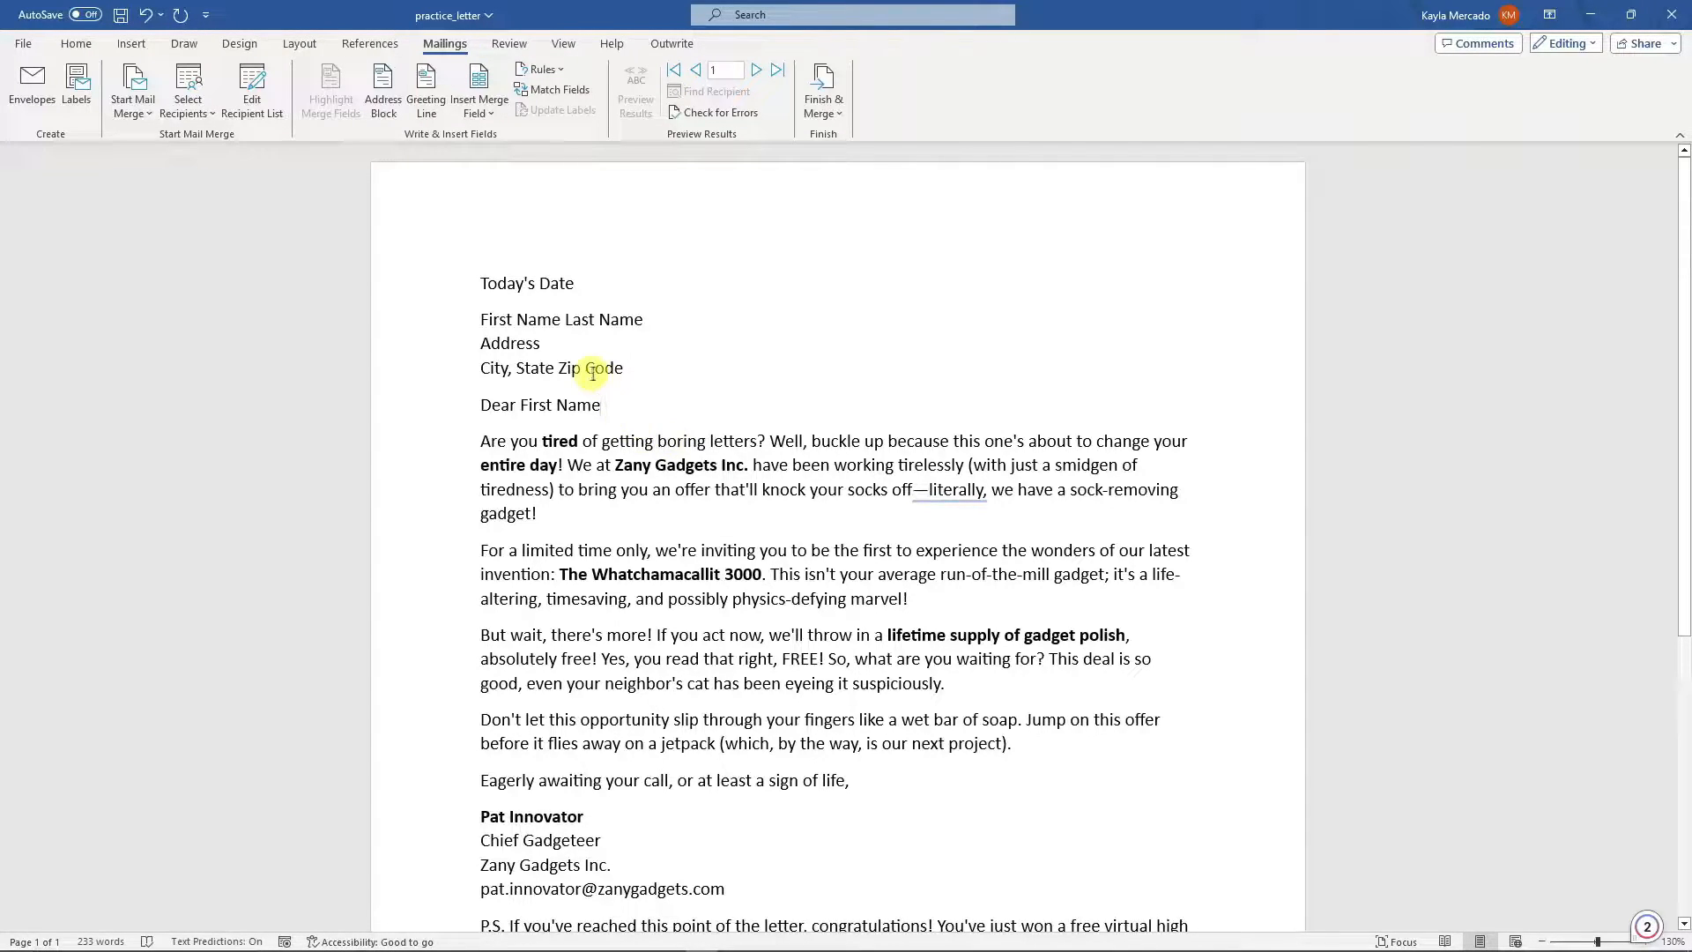
ctrl+scroll(586, 315, up, 2)
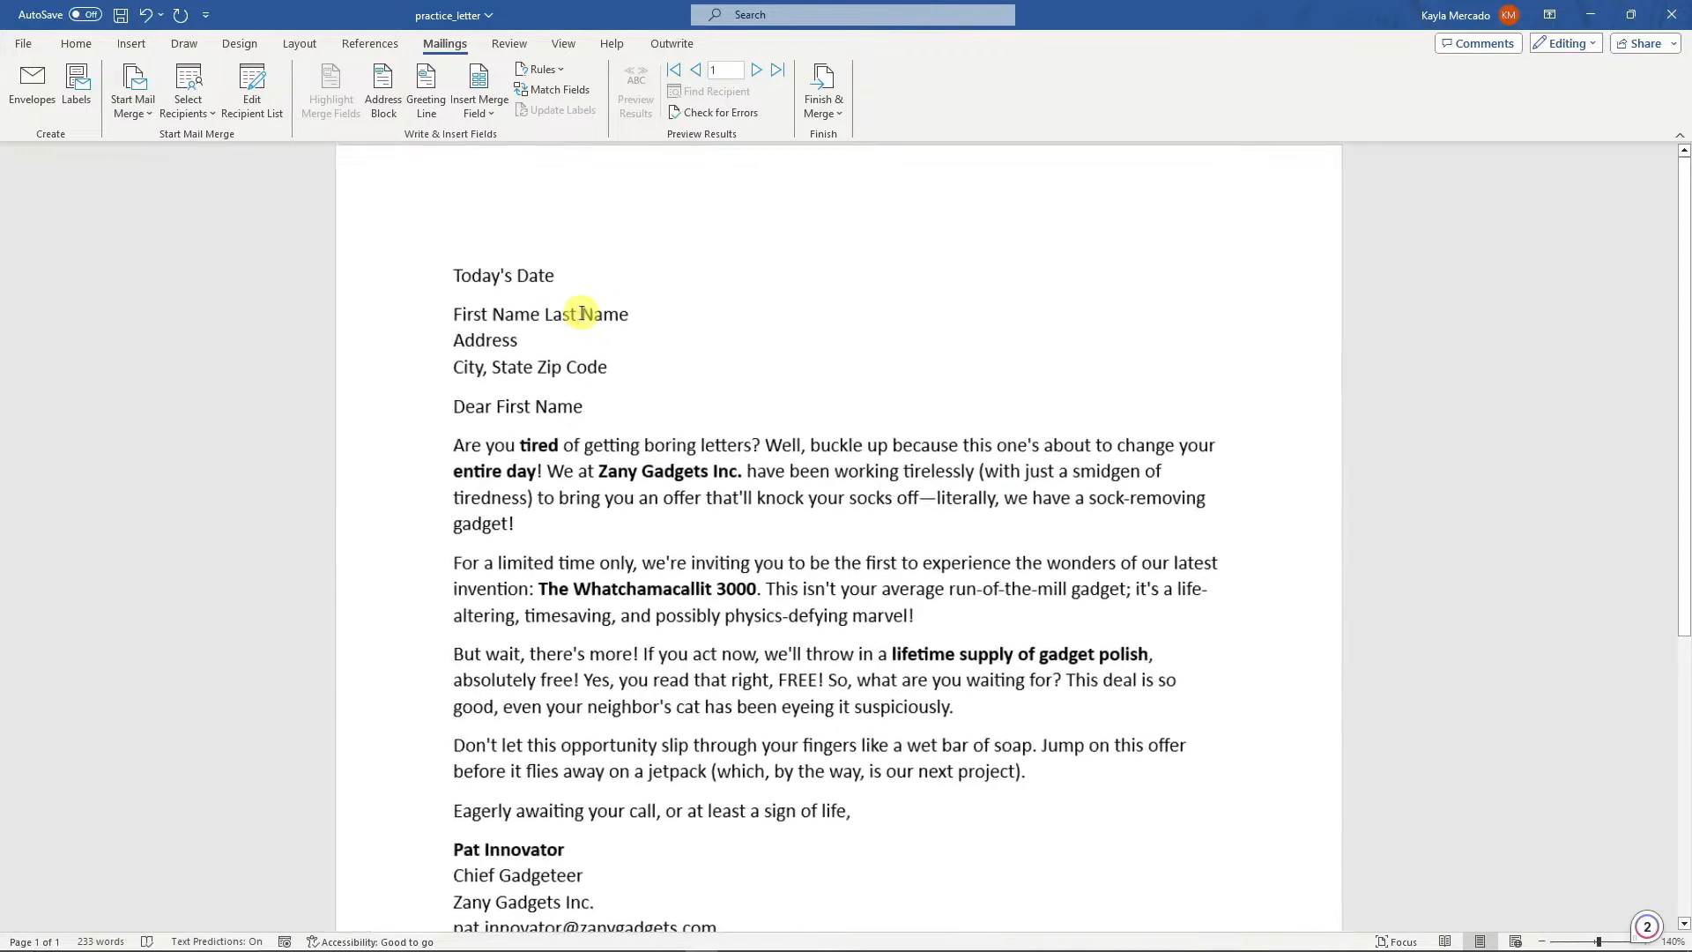
drag(426, 309, 518, 310)
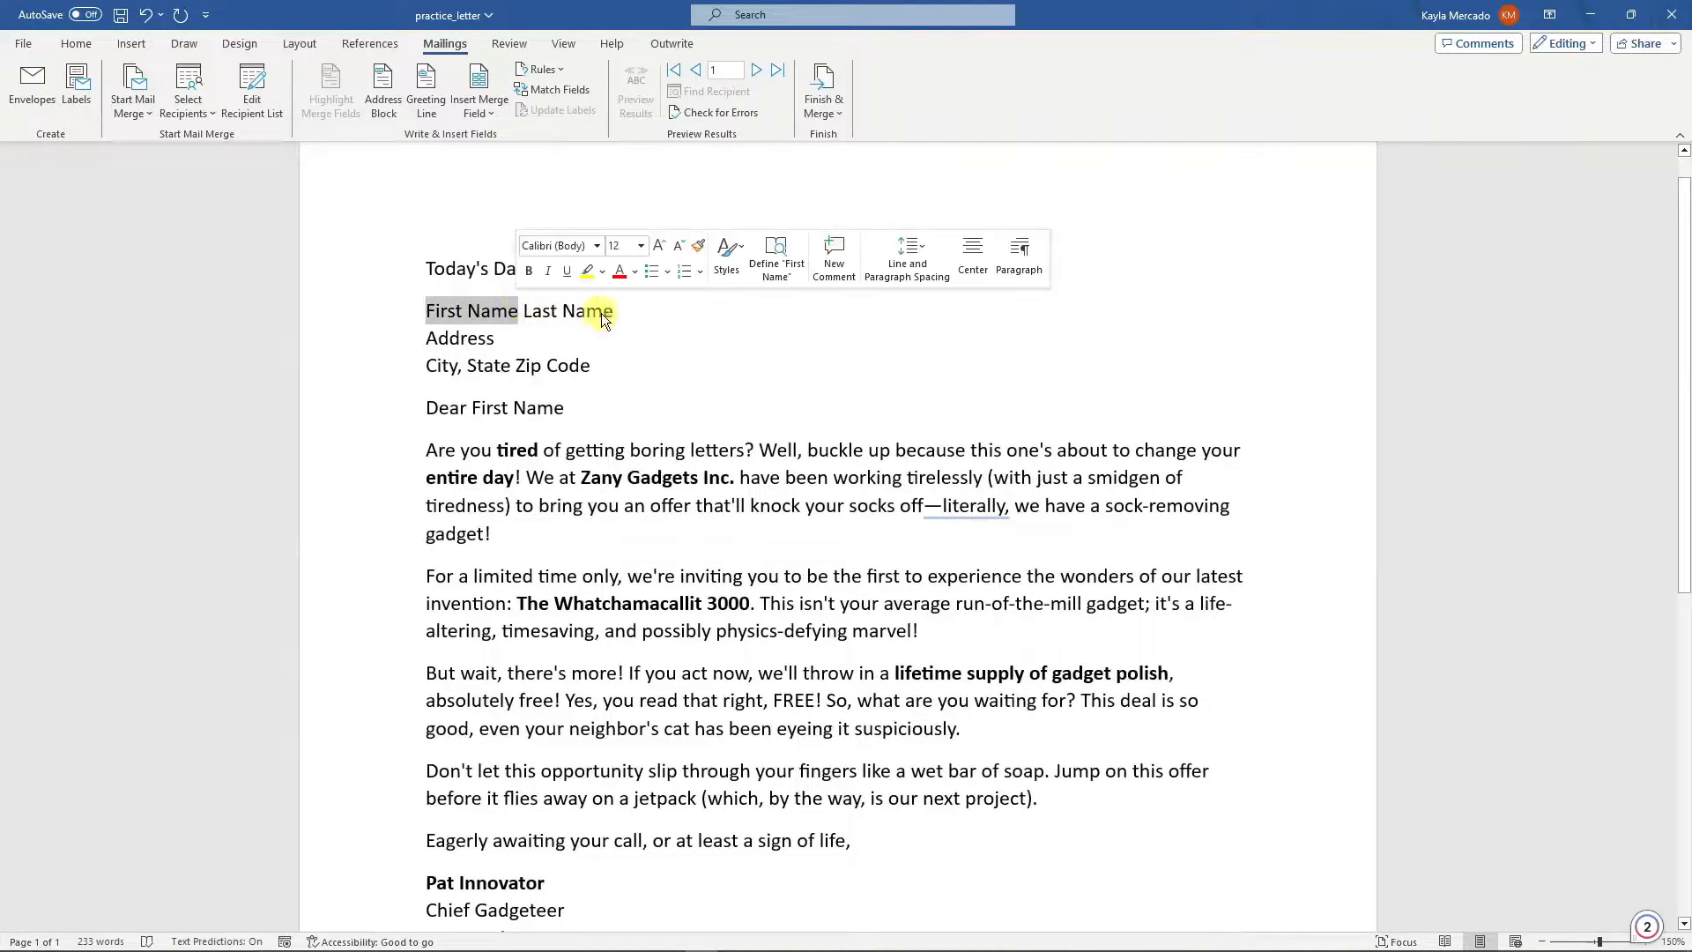
click(642, 364)
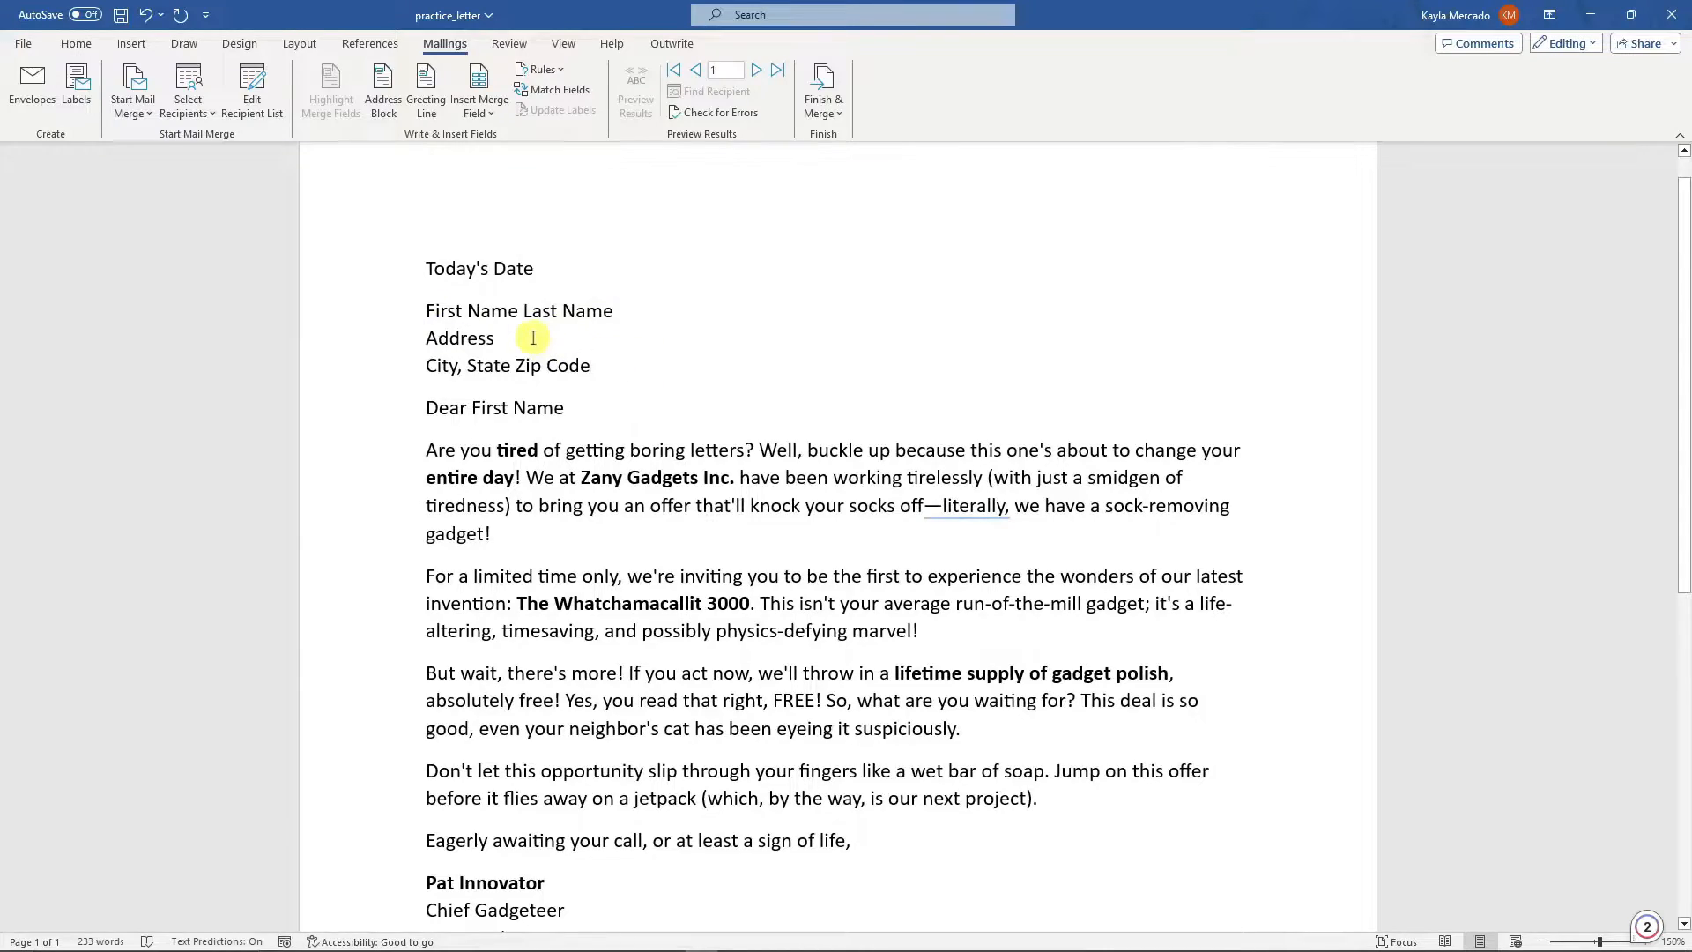
drag(426, 311, 519, 310)
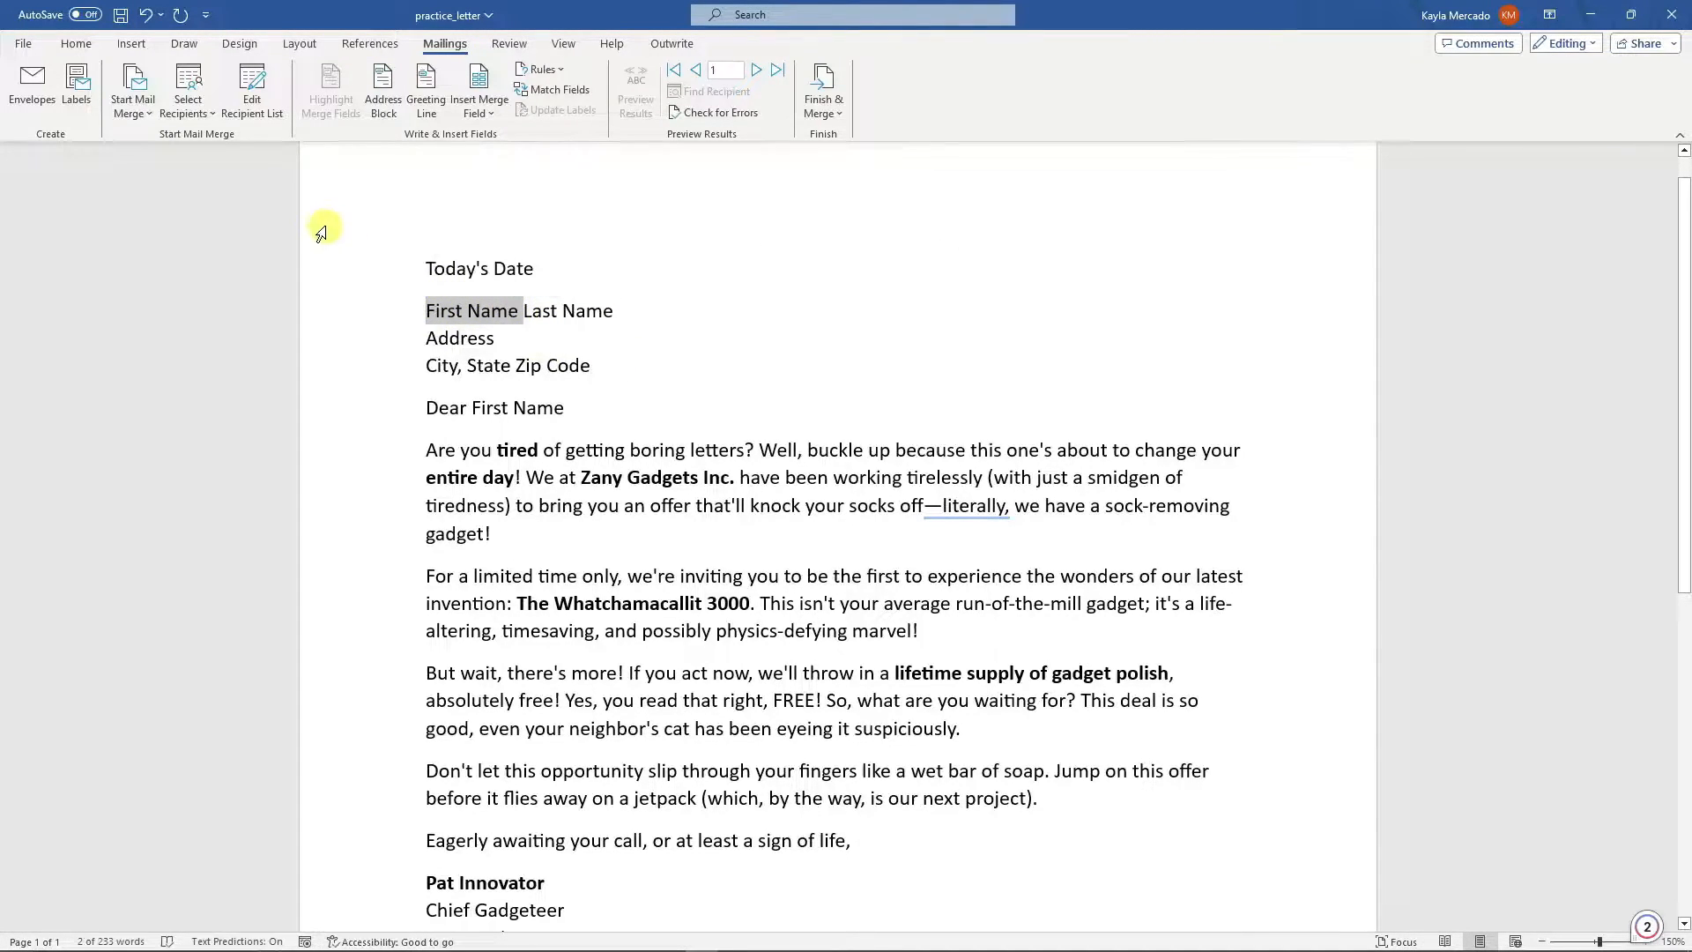
click(493, 115)
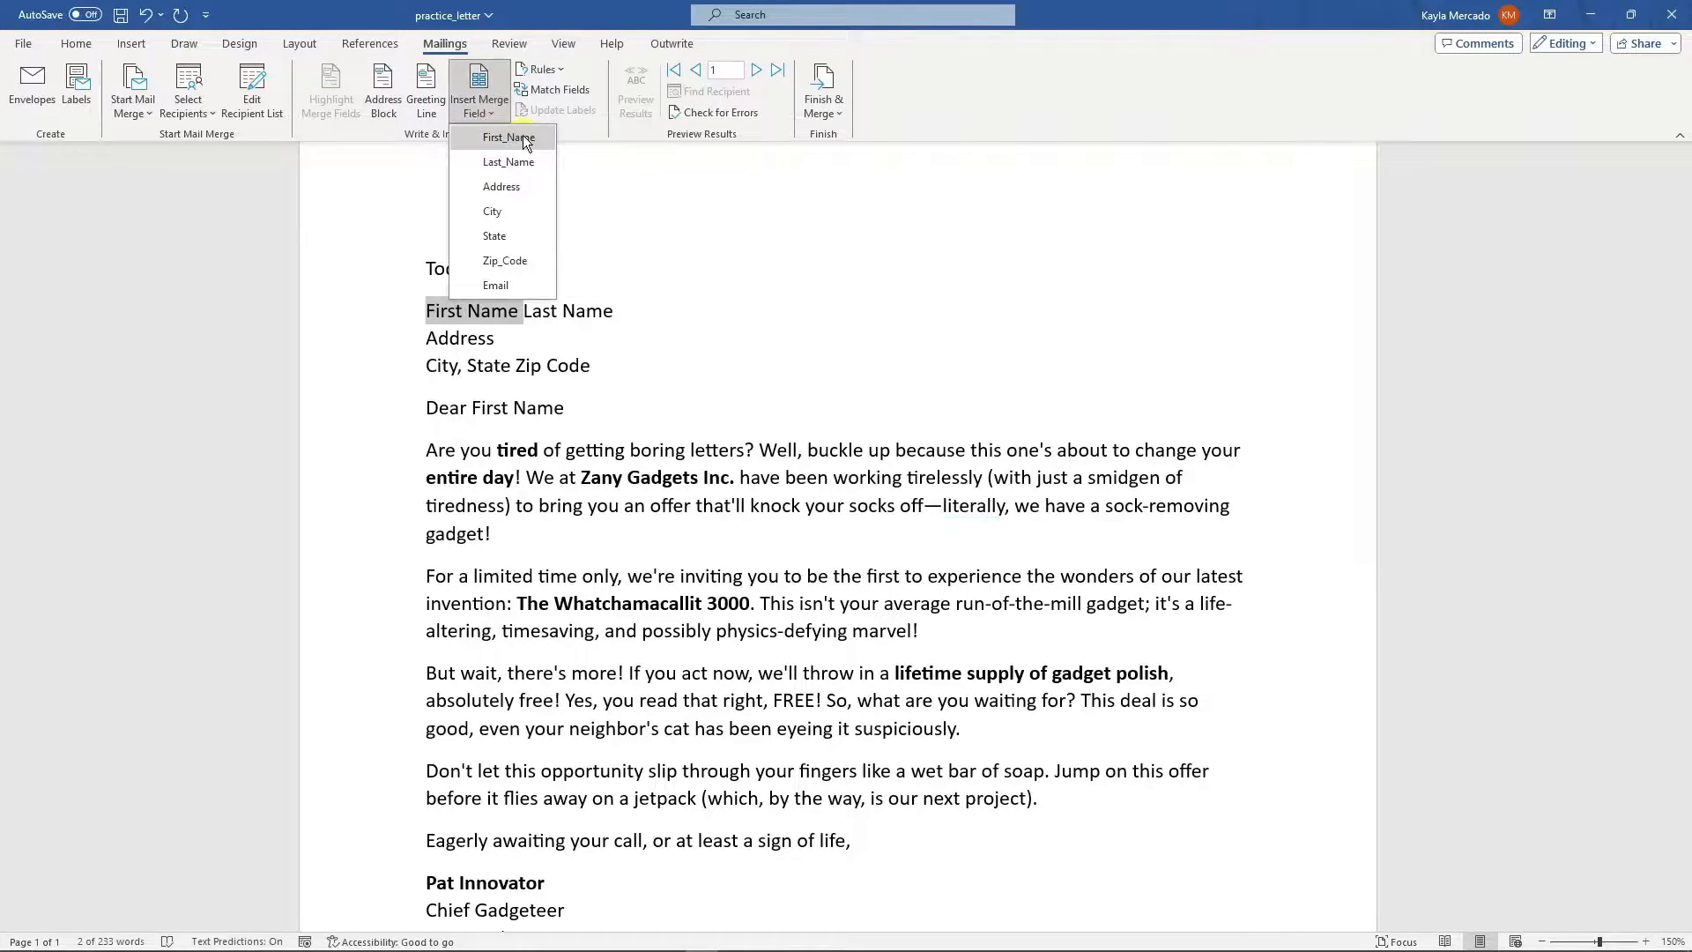
click(789, 340)
click(738, 354)
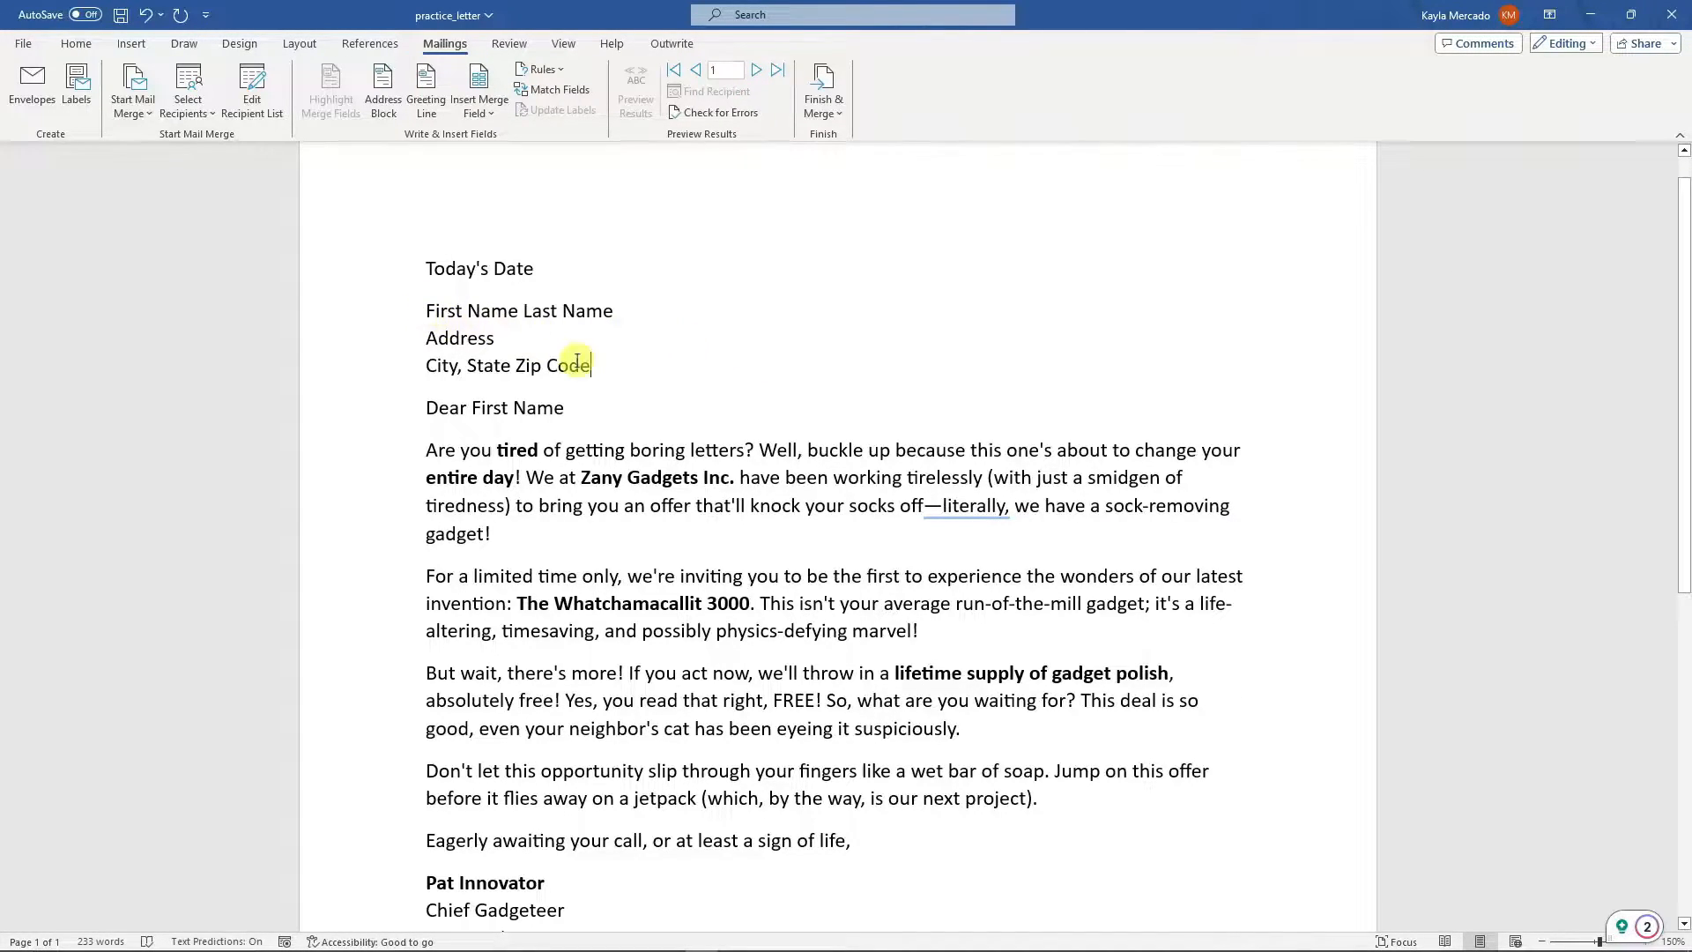
- Delete the recipient name and address placeholder lines and add three blank lines below Today's Date
drag(588, 365, 427, 310)
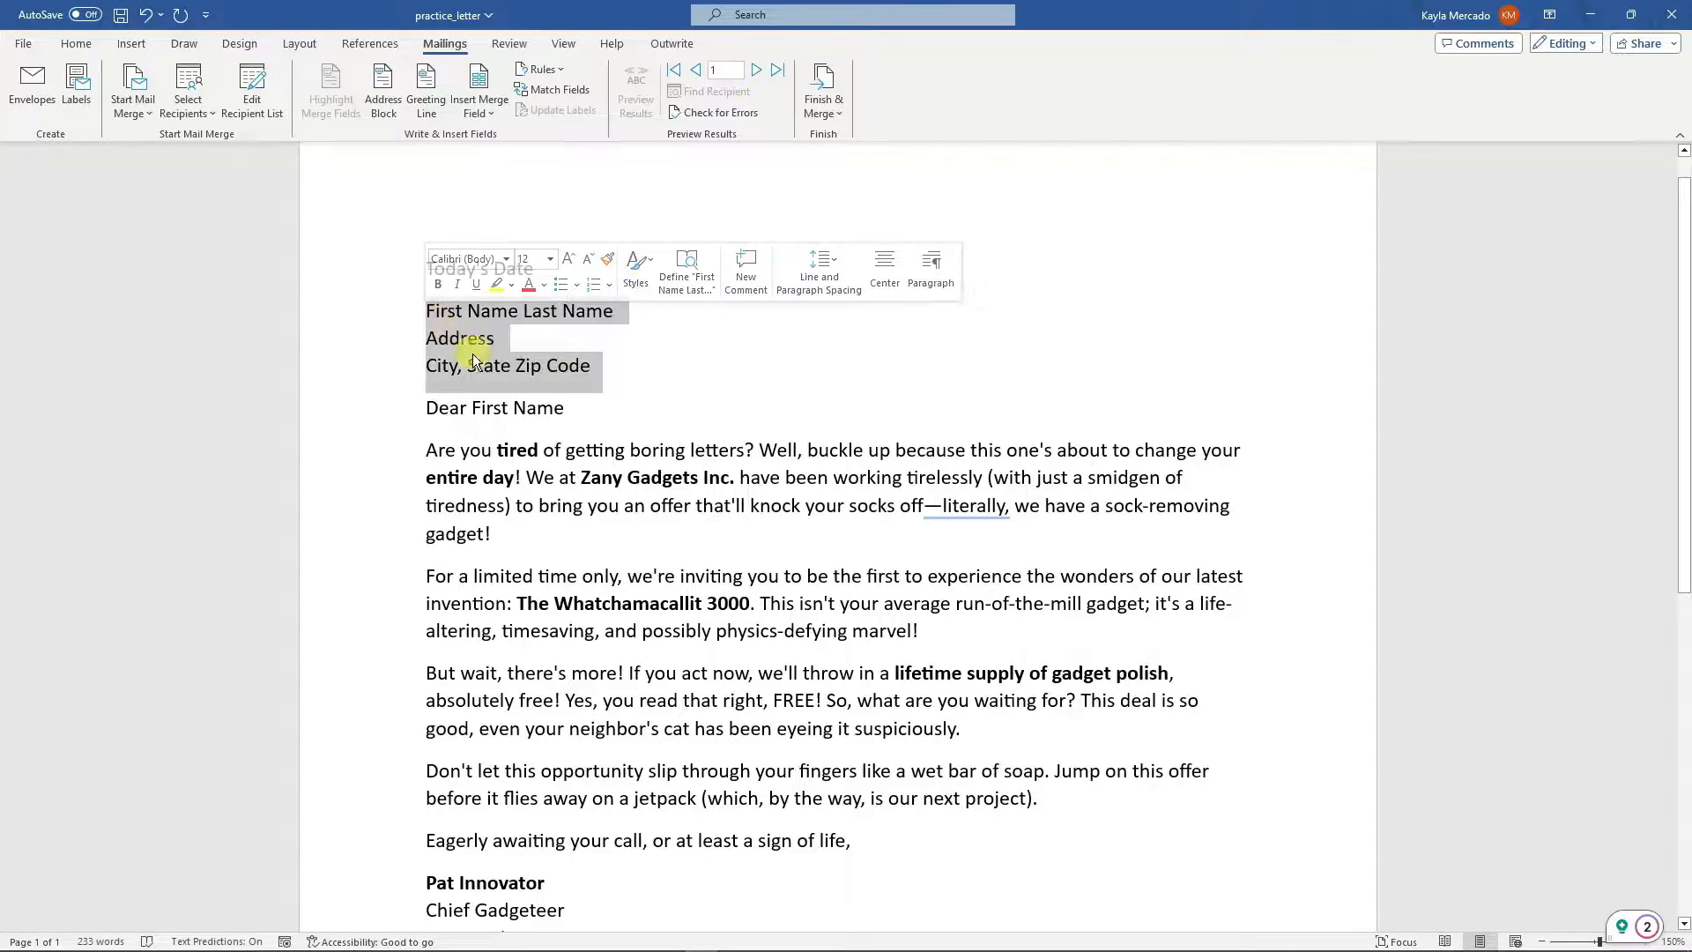
key(Delete)
click(564, 275)
key(Return)
key(Return)
key(Return)
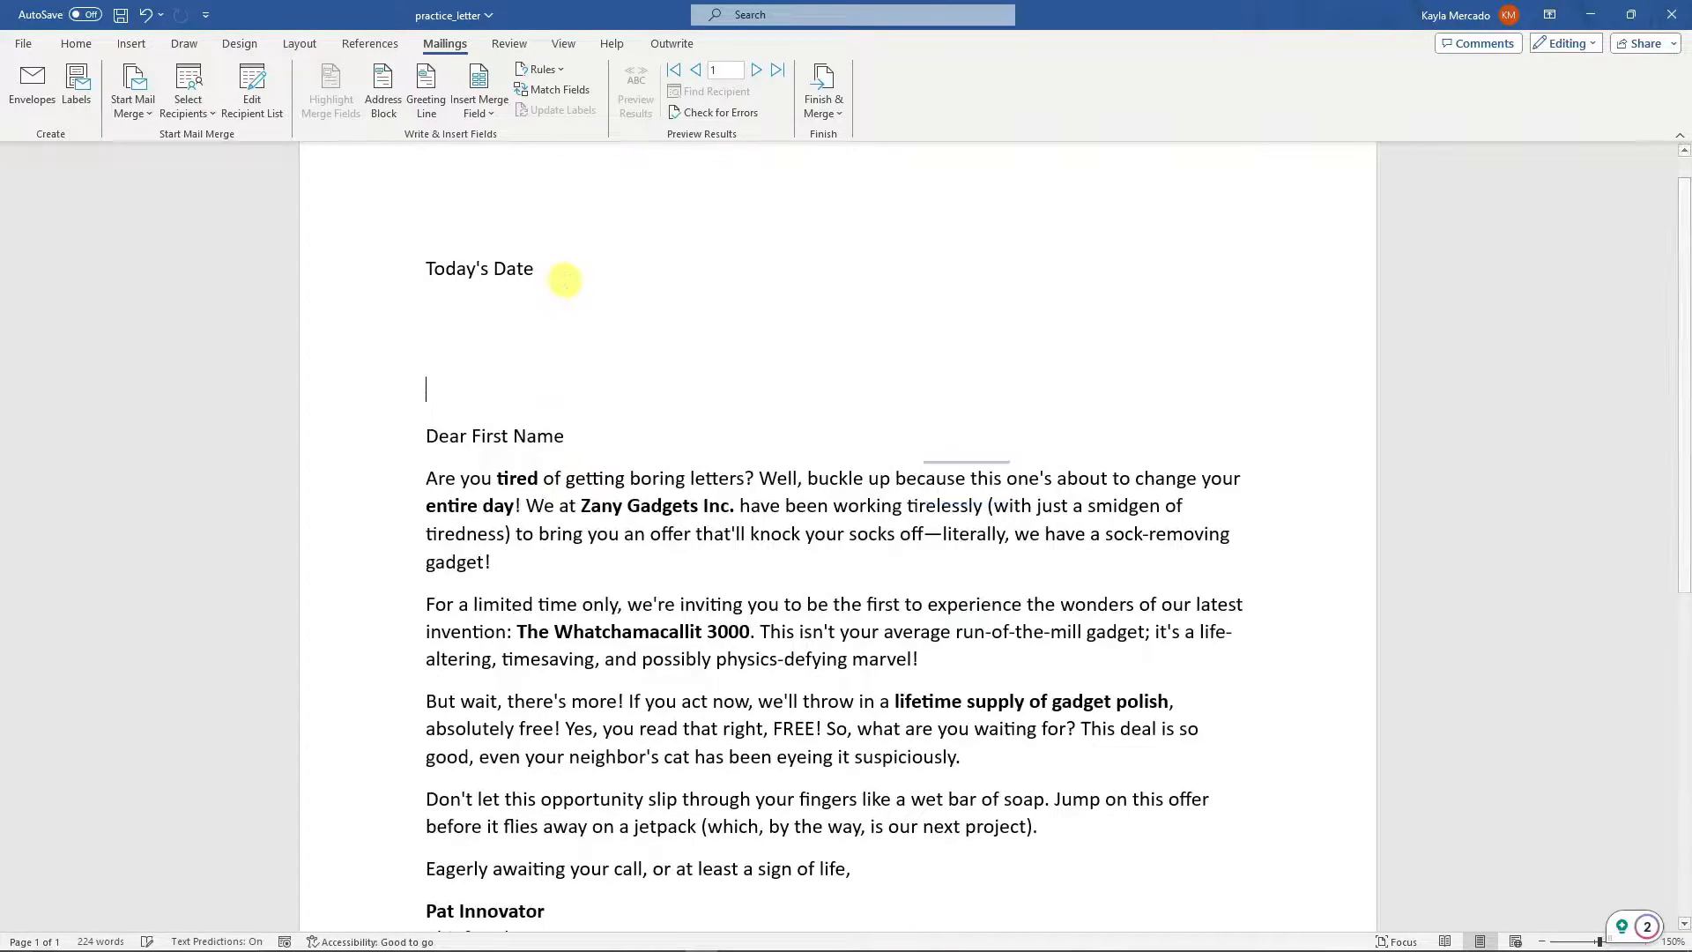
- Insert an Address Block merge field on the line below Today's Date, checking the recipient preview first
click(509, 328)
click(385, 93)
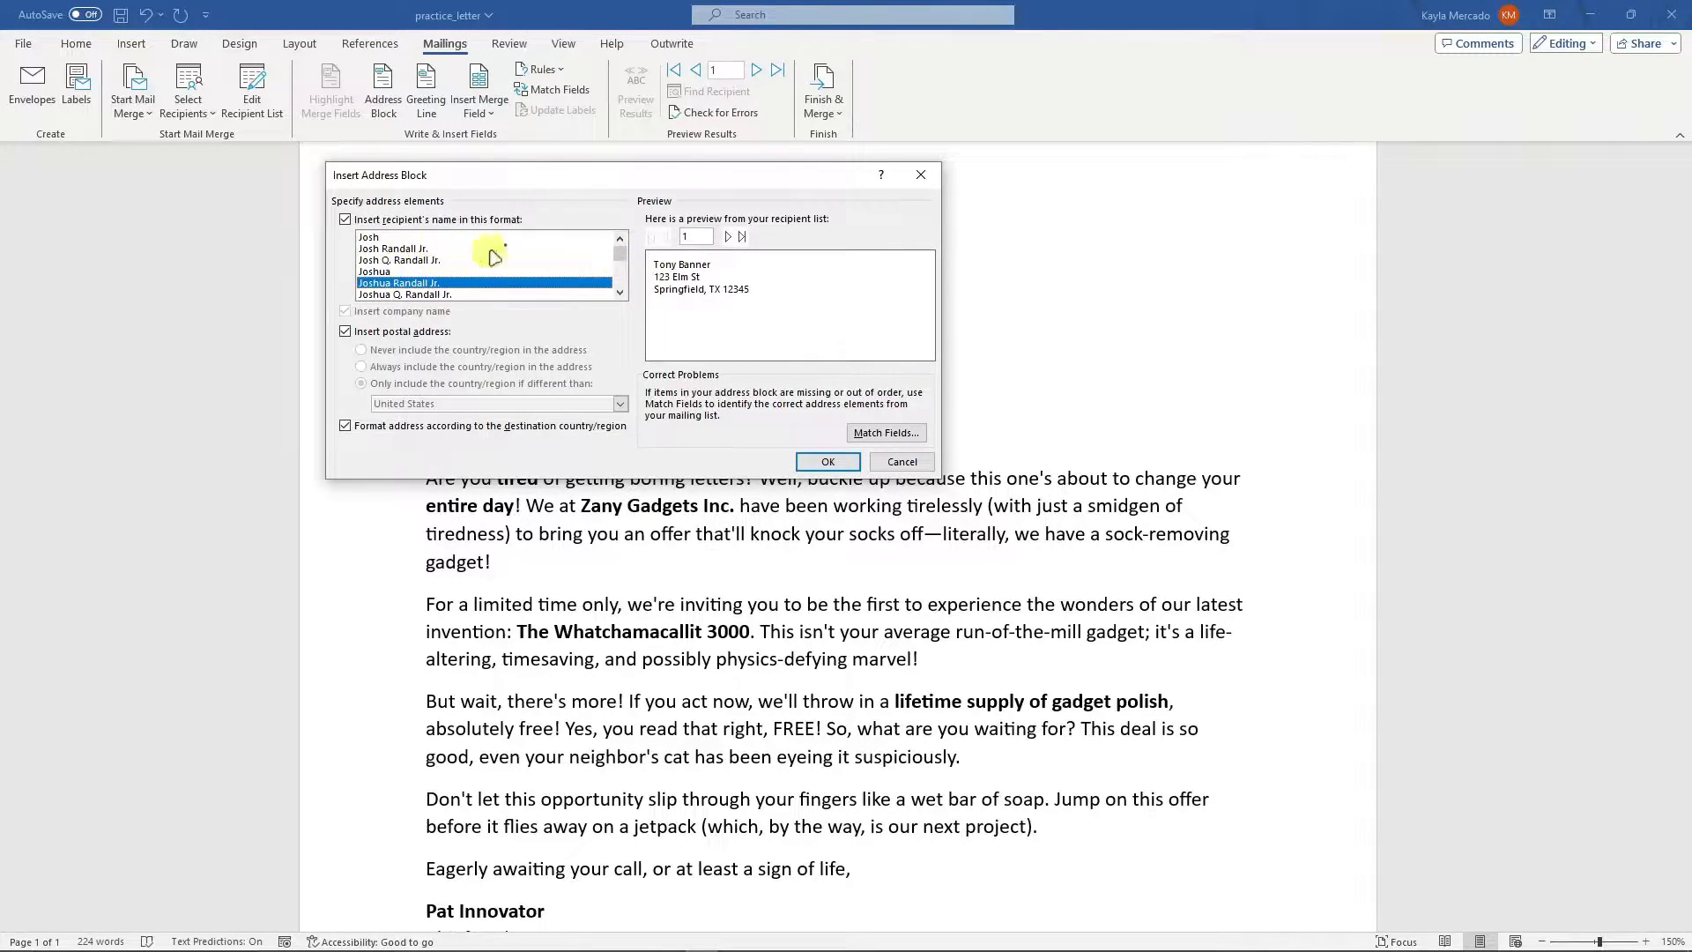
click(727, 236)
click(666, 236)
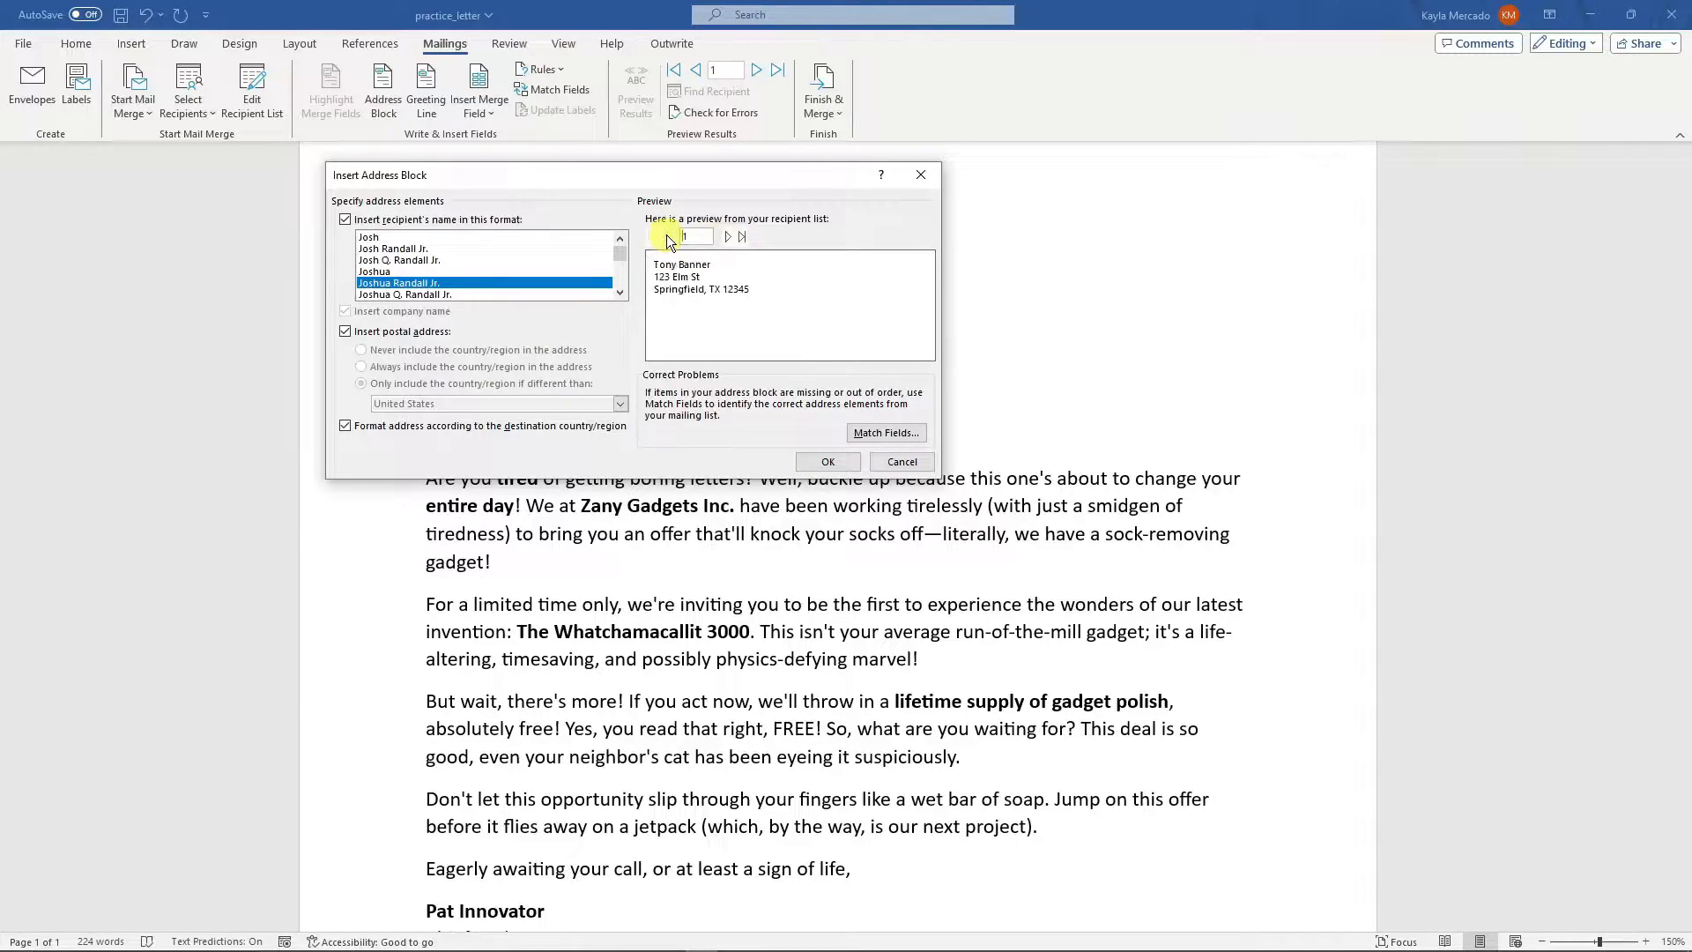
click(827, 461)
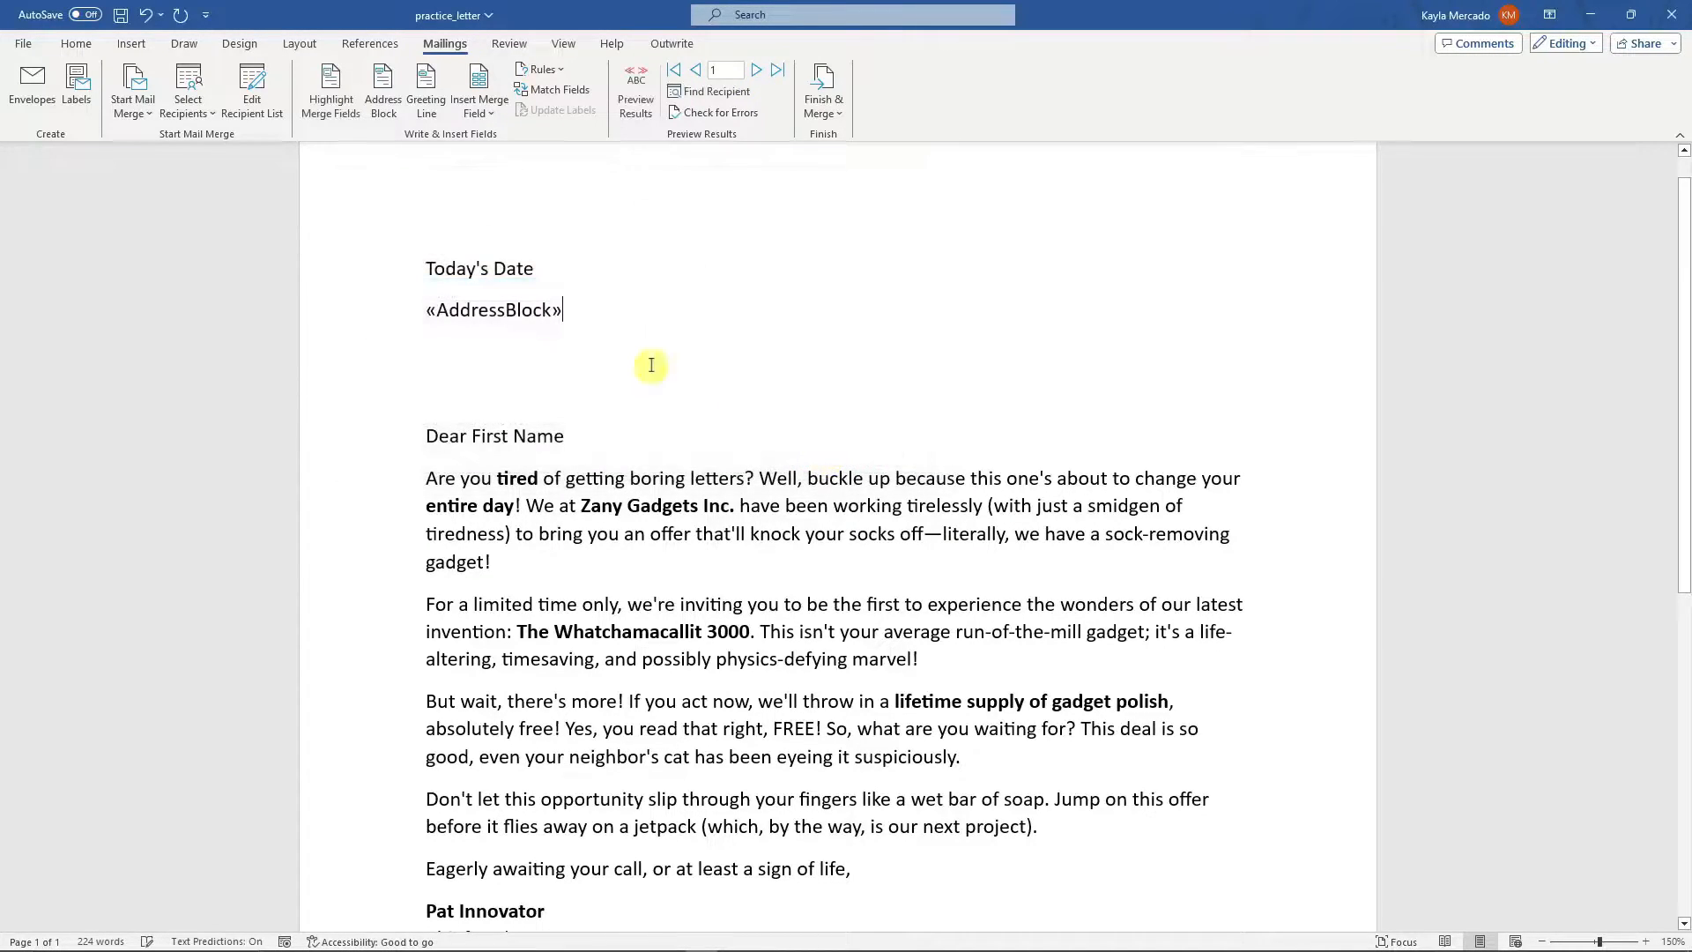
drag(425, 311, 564, 310)
click(599, 319)
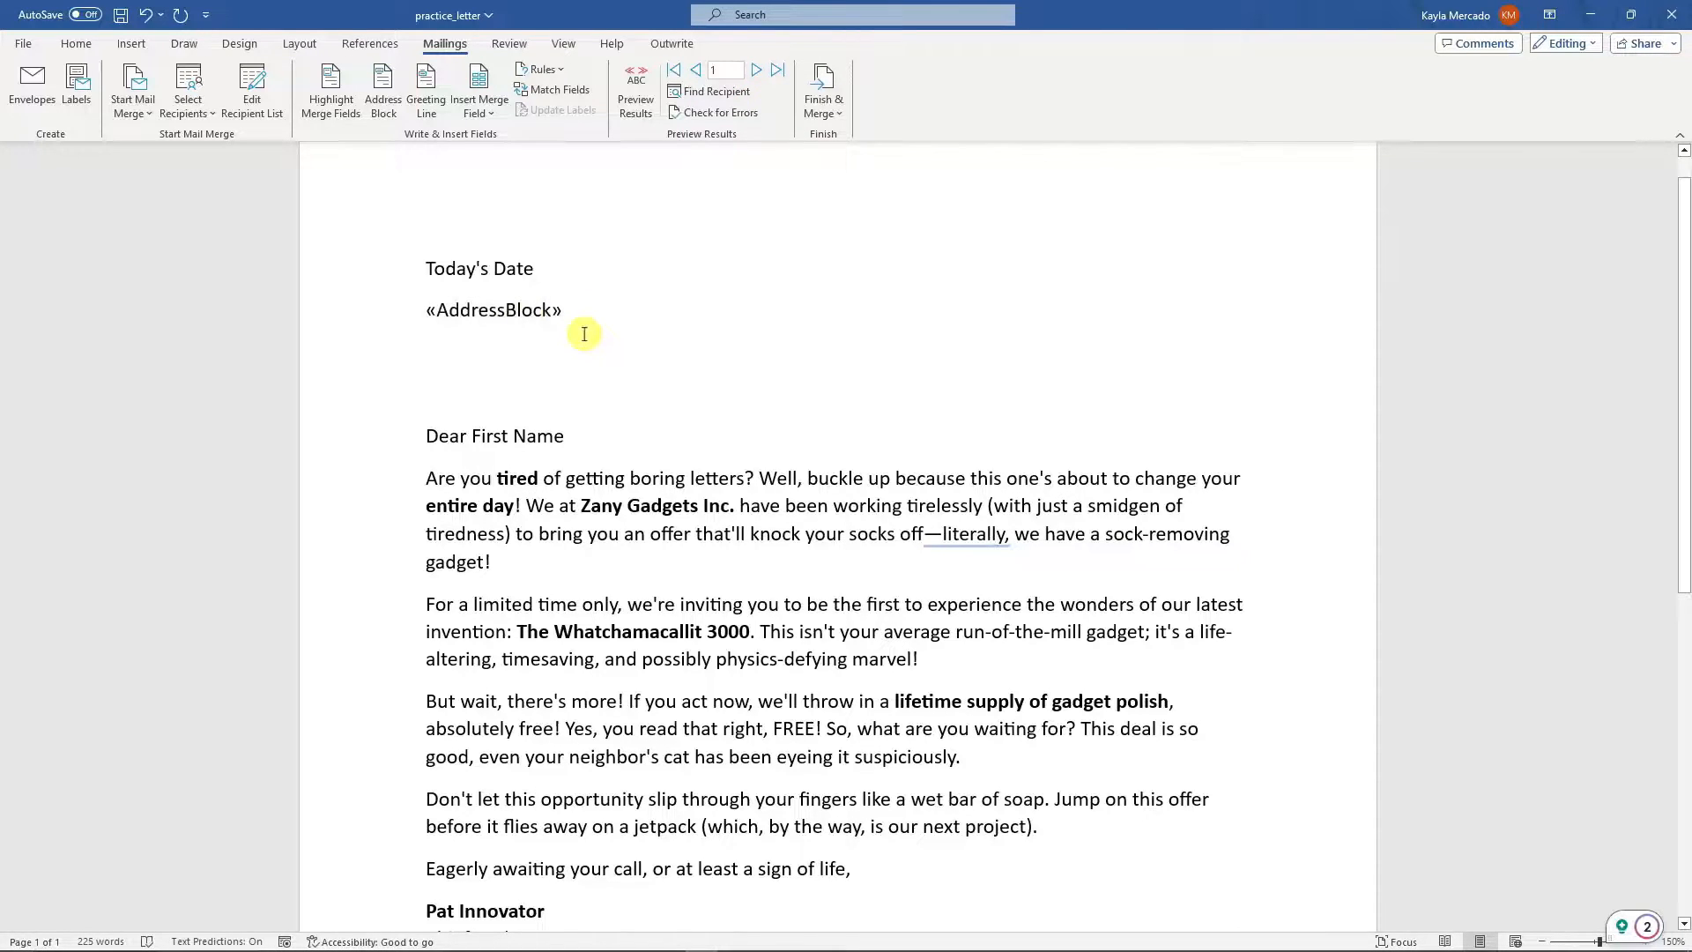
- Undo the Address Block insertion, the added blank lines and the deletion of the recipient placeholders
key(ctrl+z)
key(ctrl+z)
key(ctrl+z)
key(ctrl+z)
key(ctrl+z)
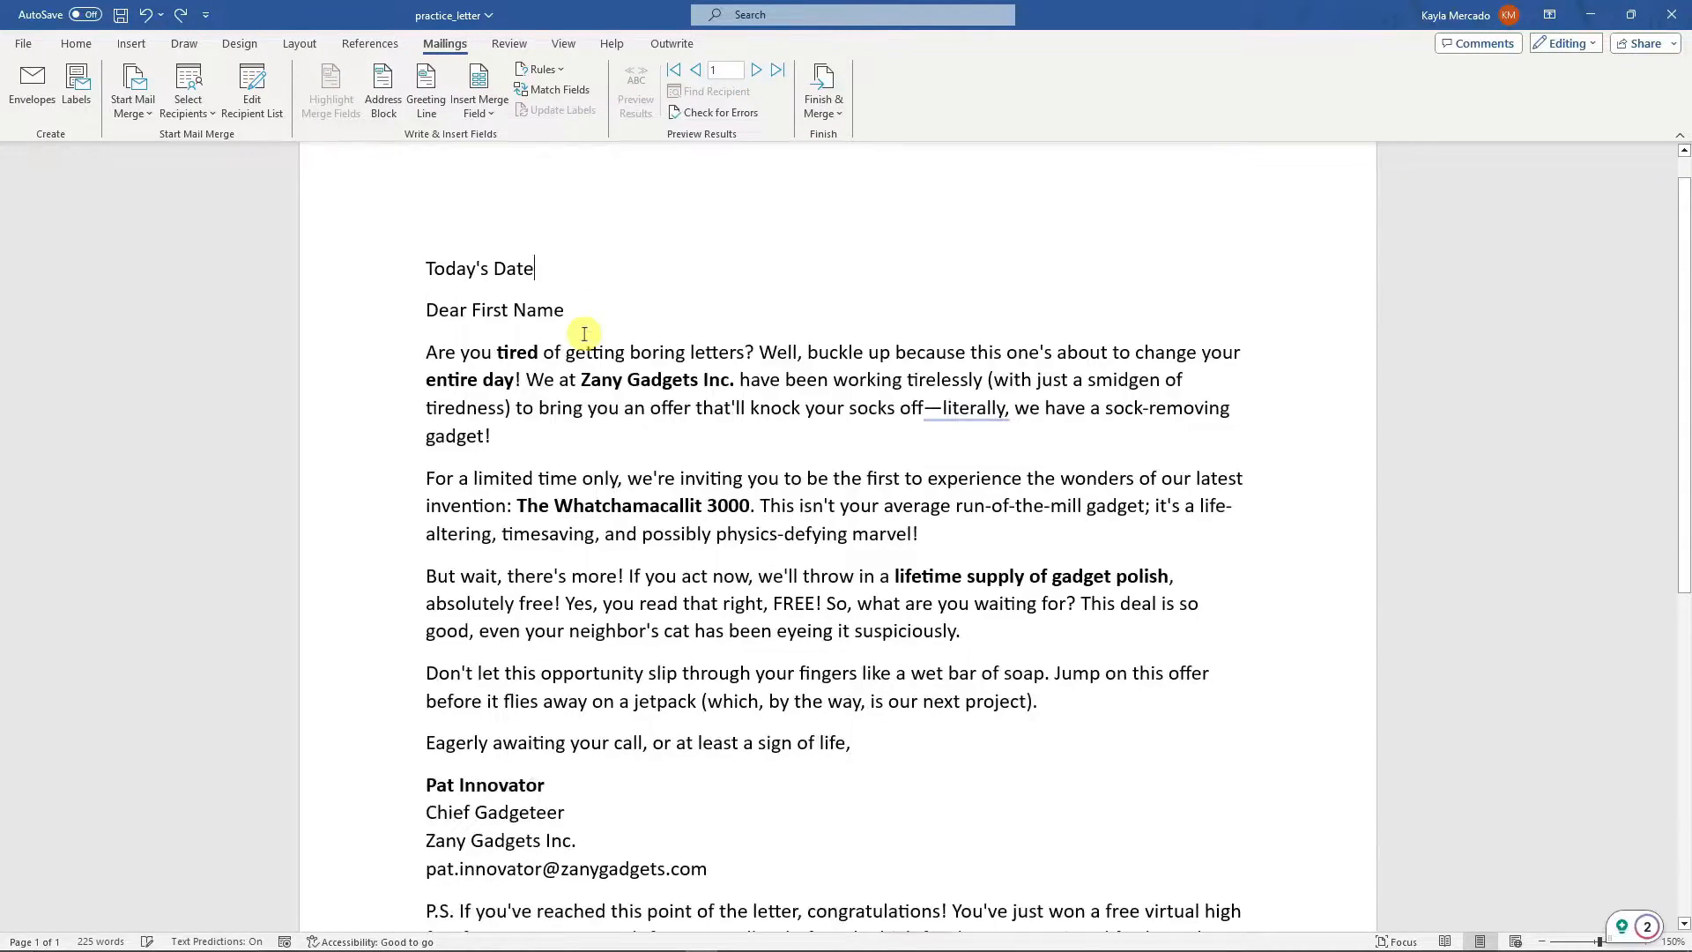
click(528, 335)
- Replace the First Name placeholder in the recipient line with the First_Name merge field
drag(522, 311, 426, 310)
click(484, 105)
click(494, 131)
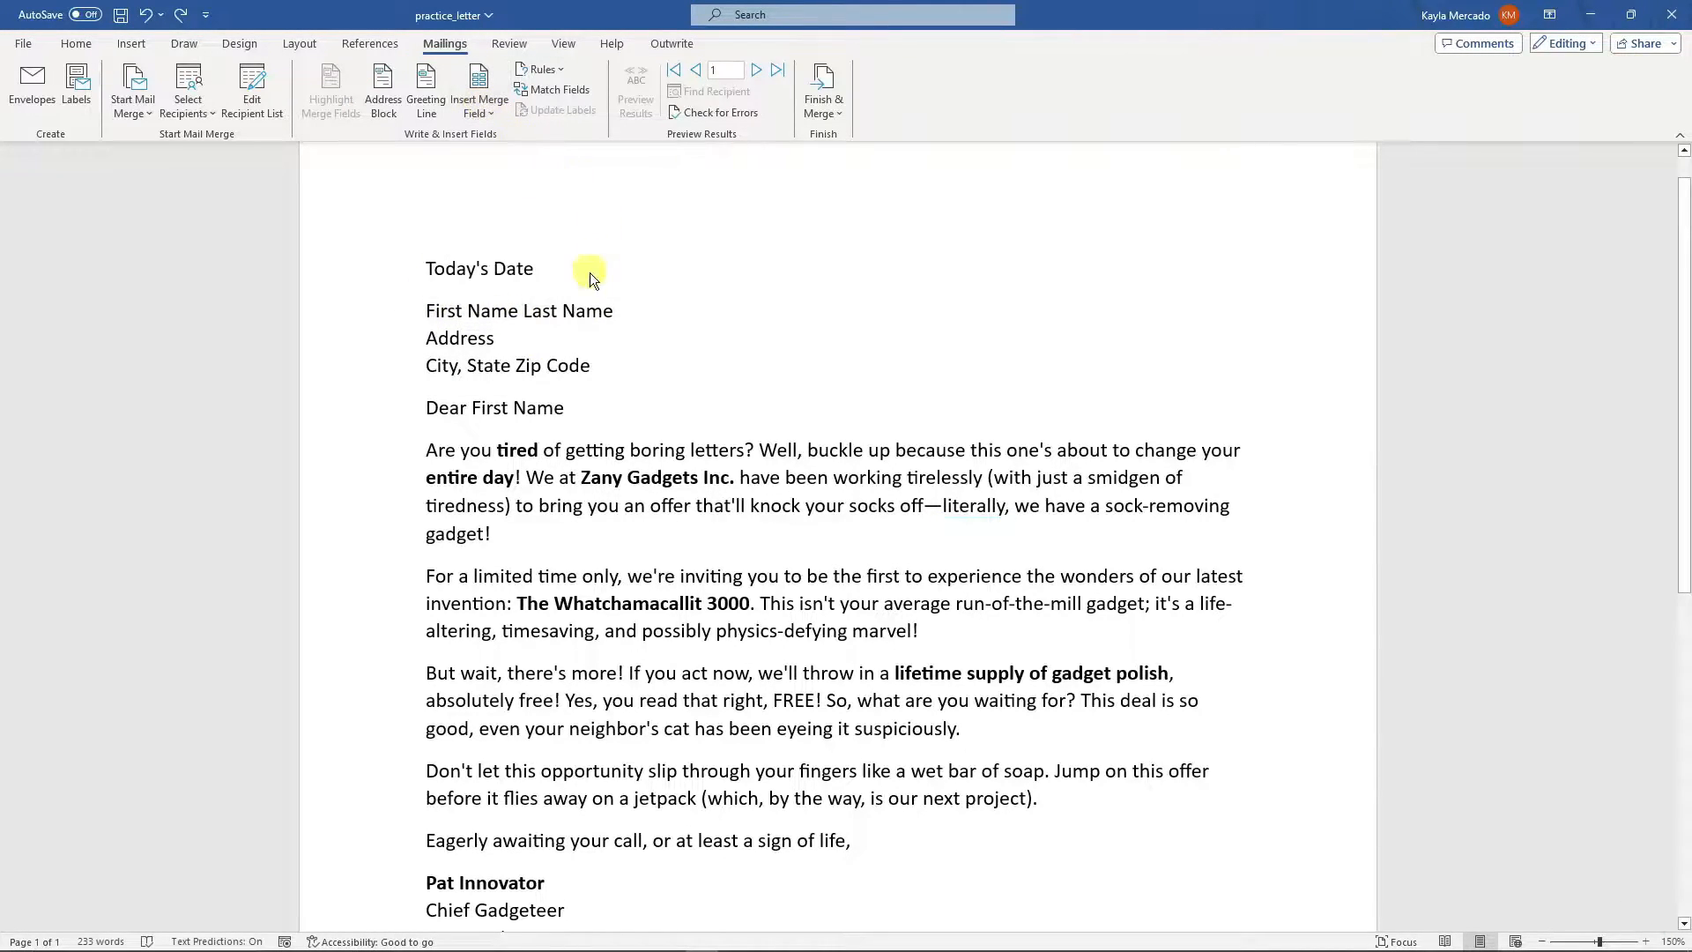
- Replace the Last Name placeholder in the recipient line with the Last_Name merge field
drag(550, 311, 634, 311)
click(479, 99)
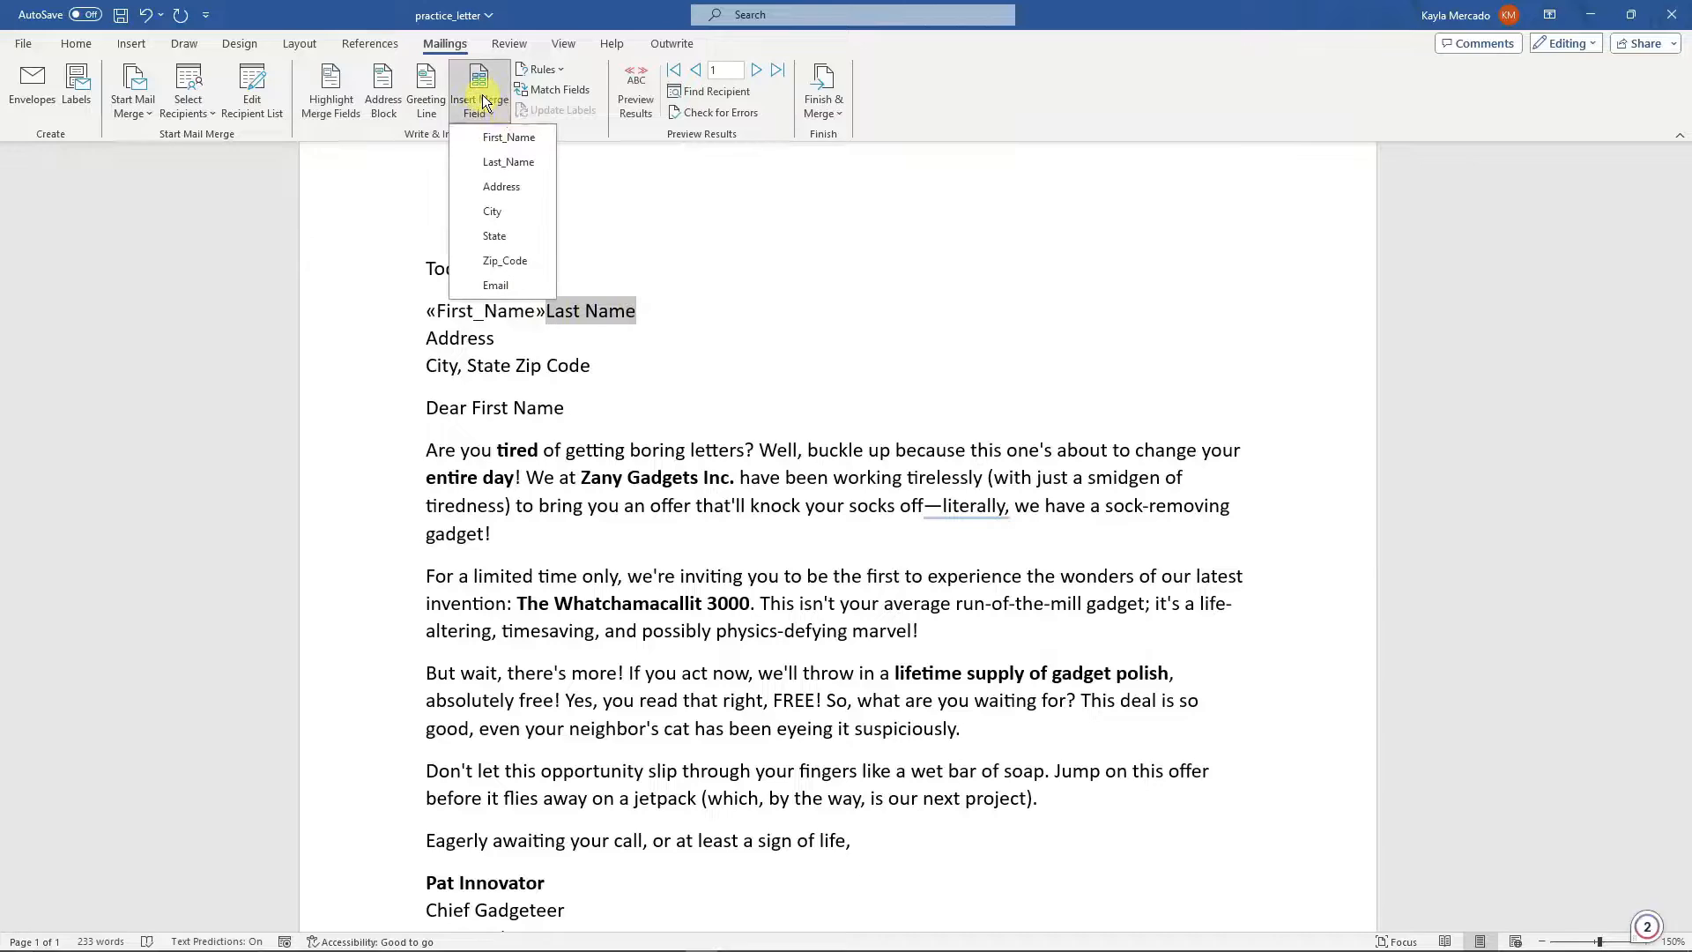
click(515, 166)
- Undo the merge field replacements in the recipient name line
key(ctrl+z)
key(ctrl+z)
click(662, 346)
- Delete the recipient name, address and city placeholder lines and add two blank lines below Today's Date
drag(589, 372, 427, 315)
key(Delete)
click(537, 266)
key(Return)
key(Return)
- Insert an Address Block merge field on the first blank line below Today's Date with the Joshua Randall Jr. name format
click(481, 320)
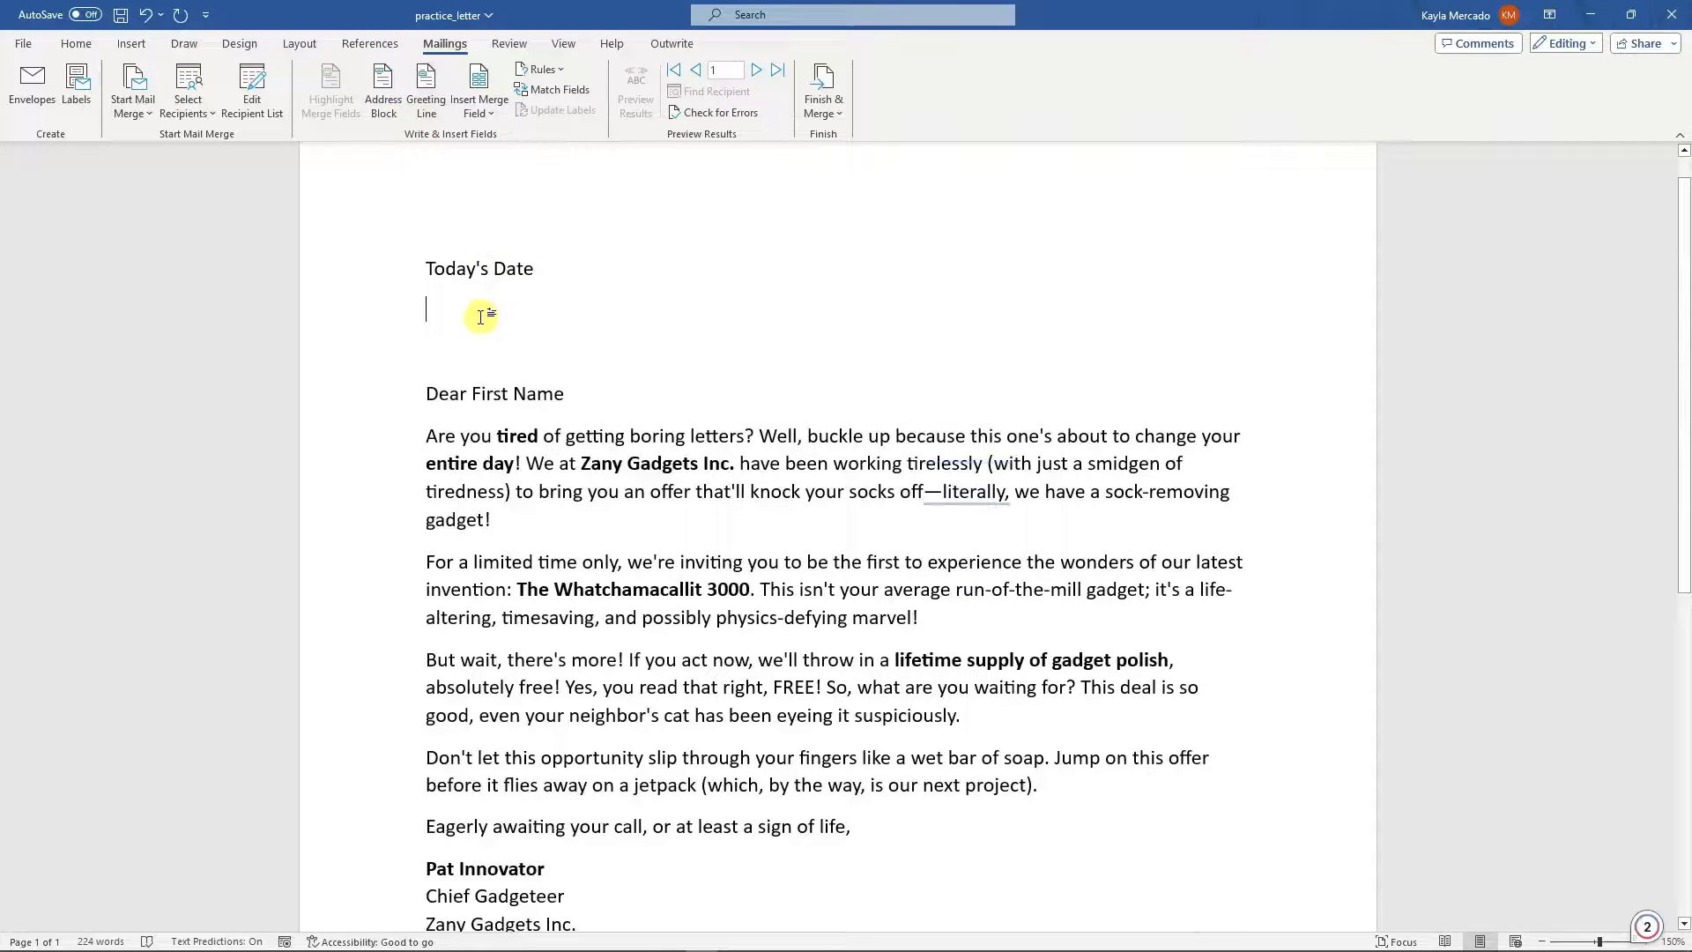
click(378, 107)
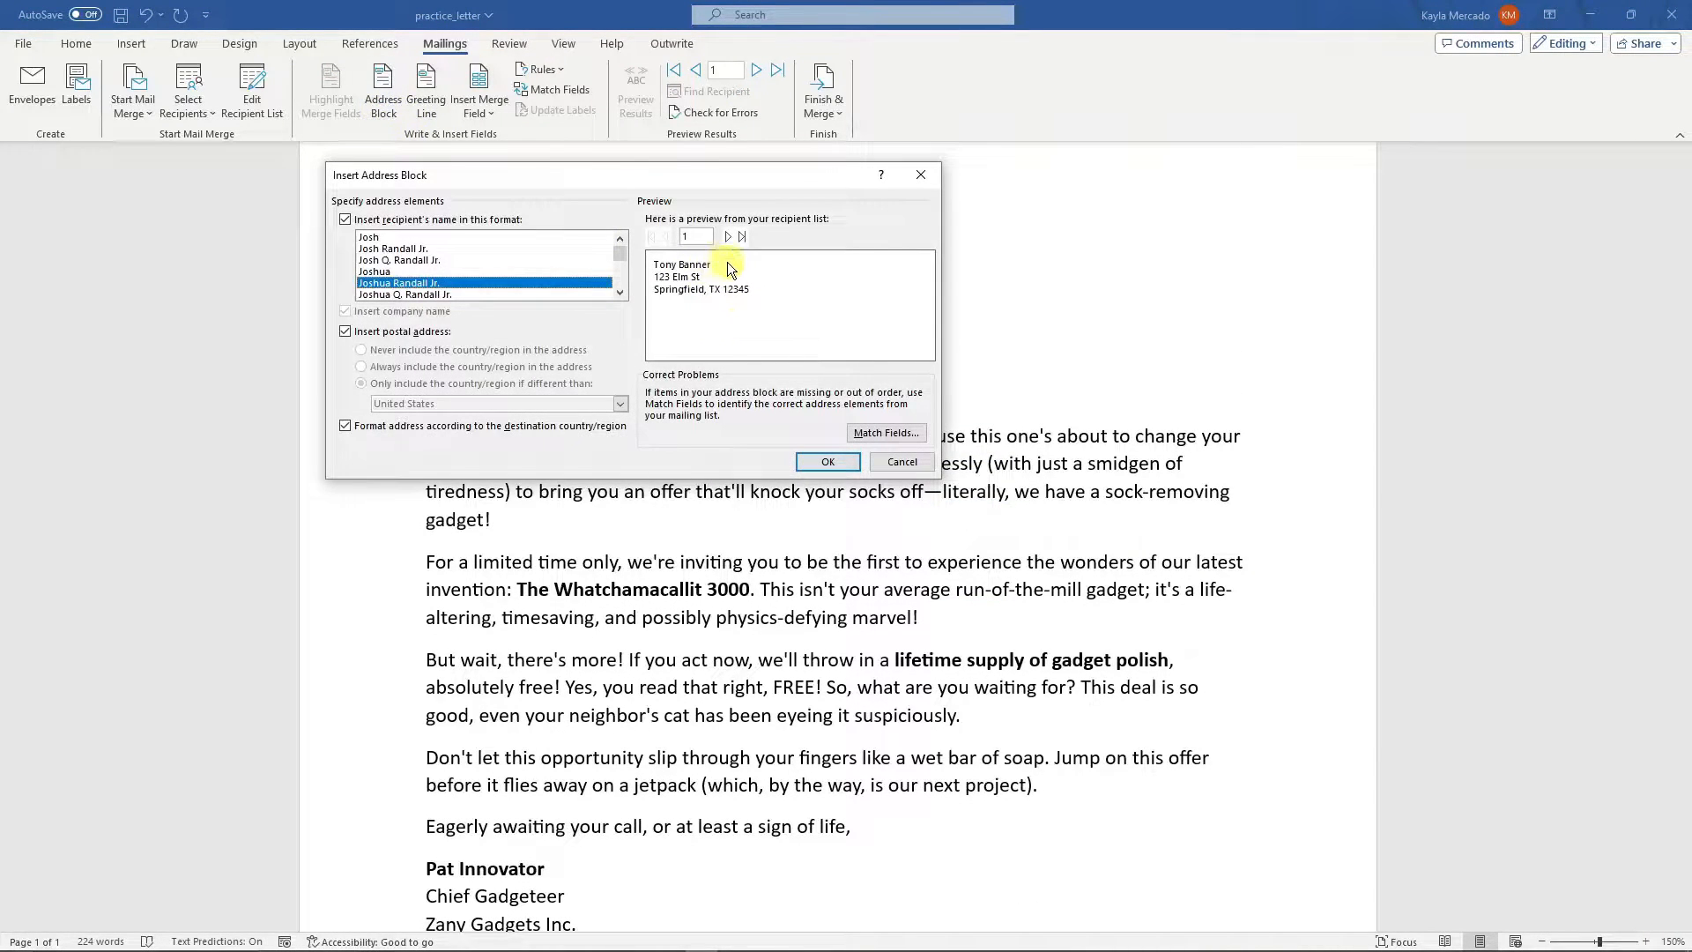
click(828, 461)
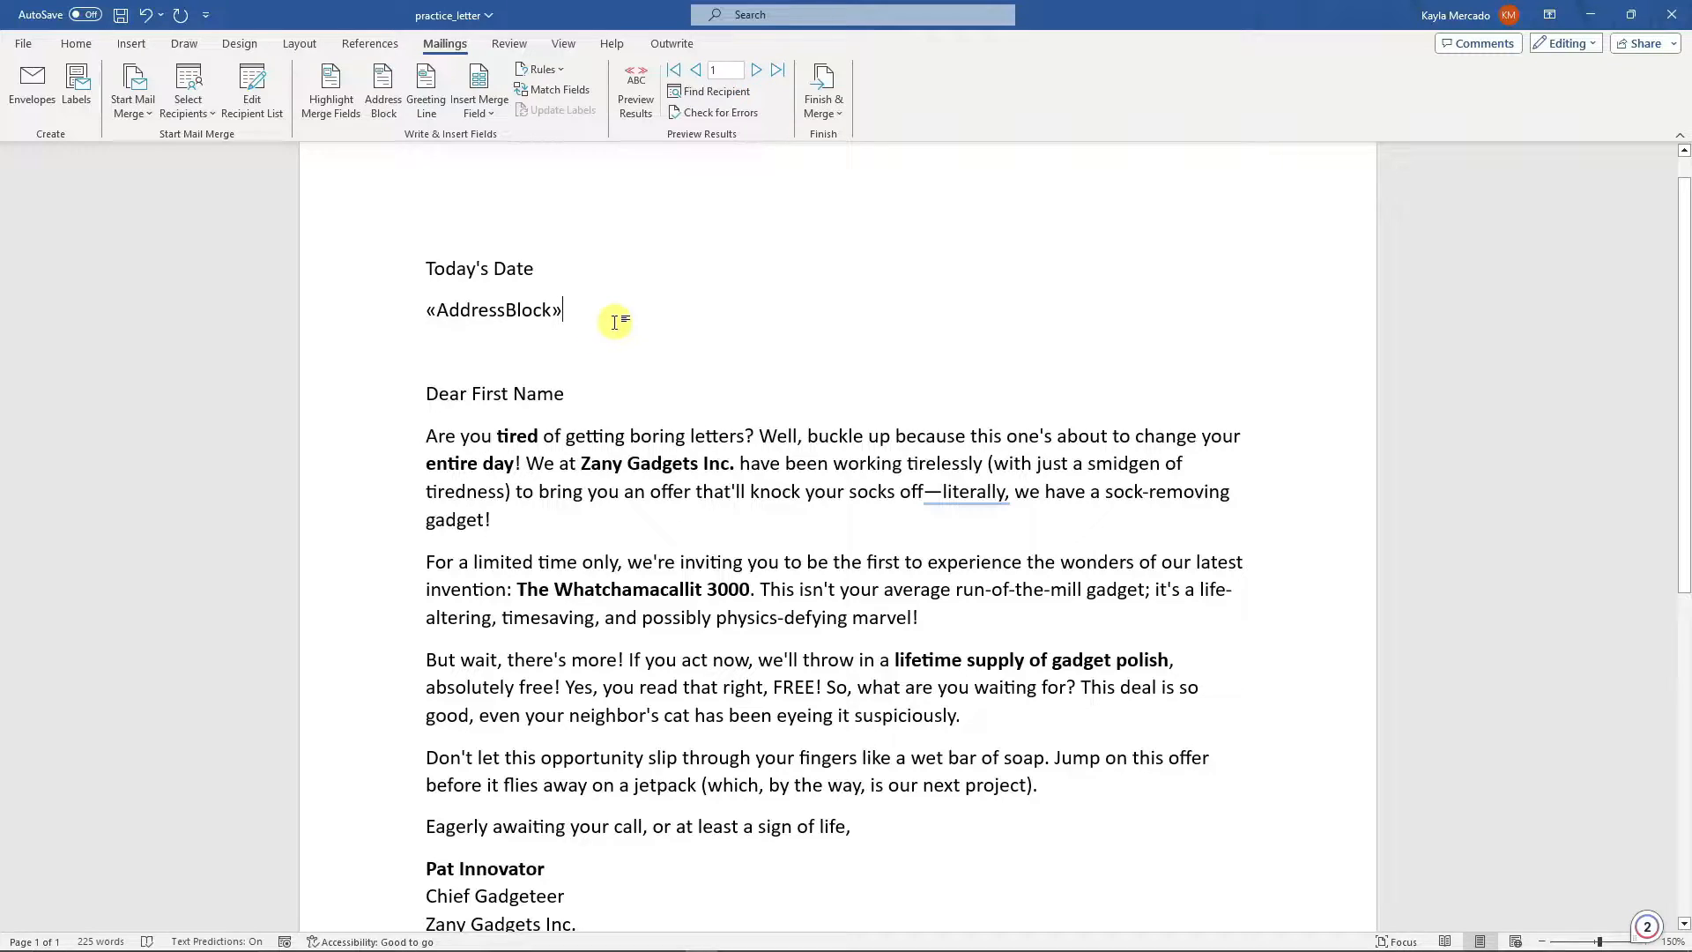
- Review the mail merge recipient list in a widened dialog, excluding the fifth recipient from the merge and including them again
click(262, 84)
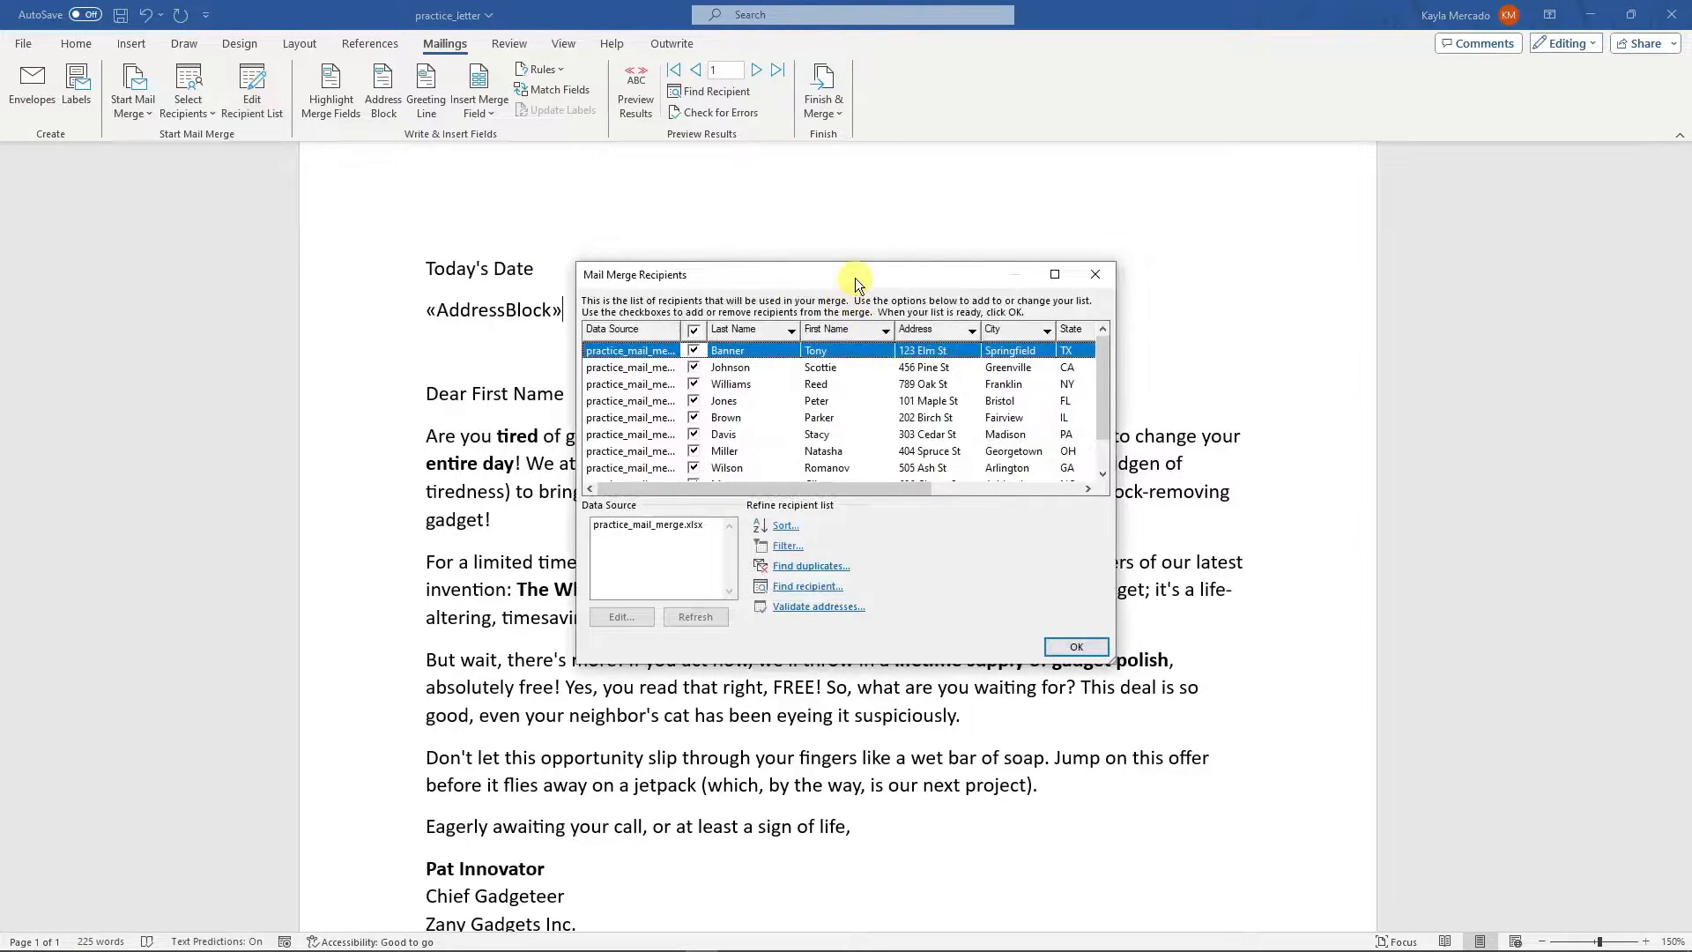
drag(564, 253, 199, 255)
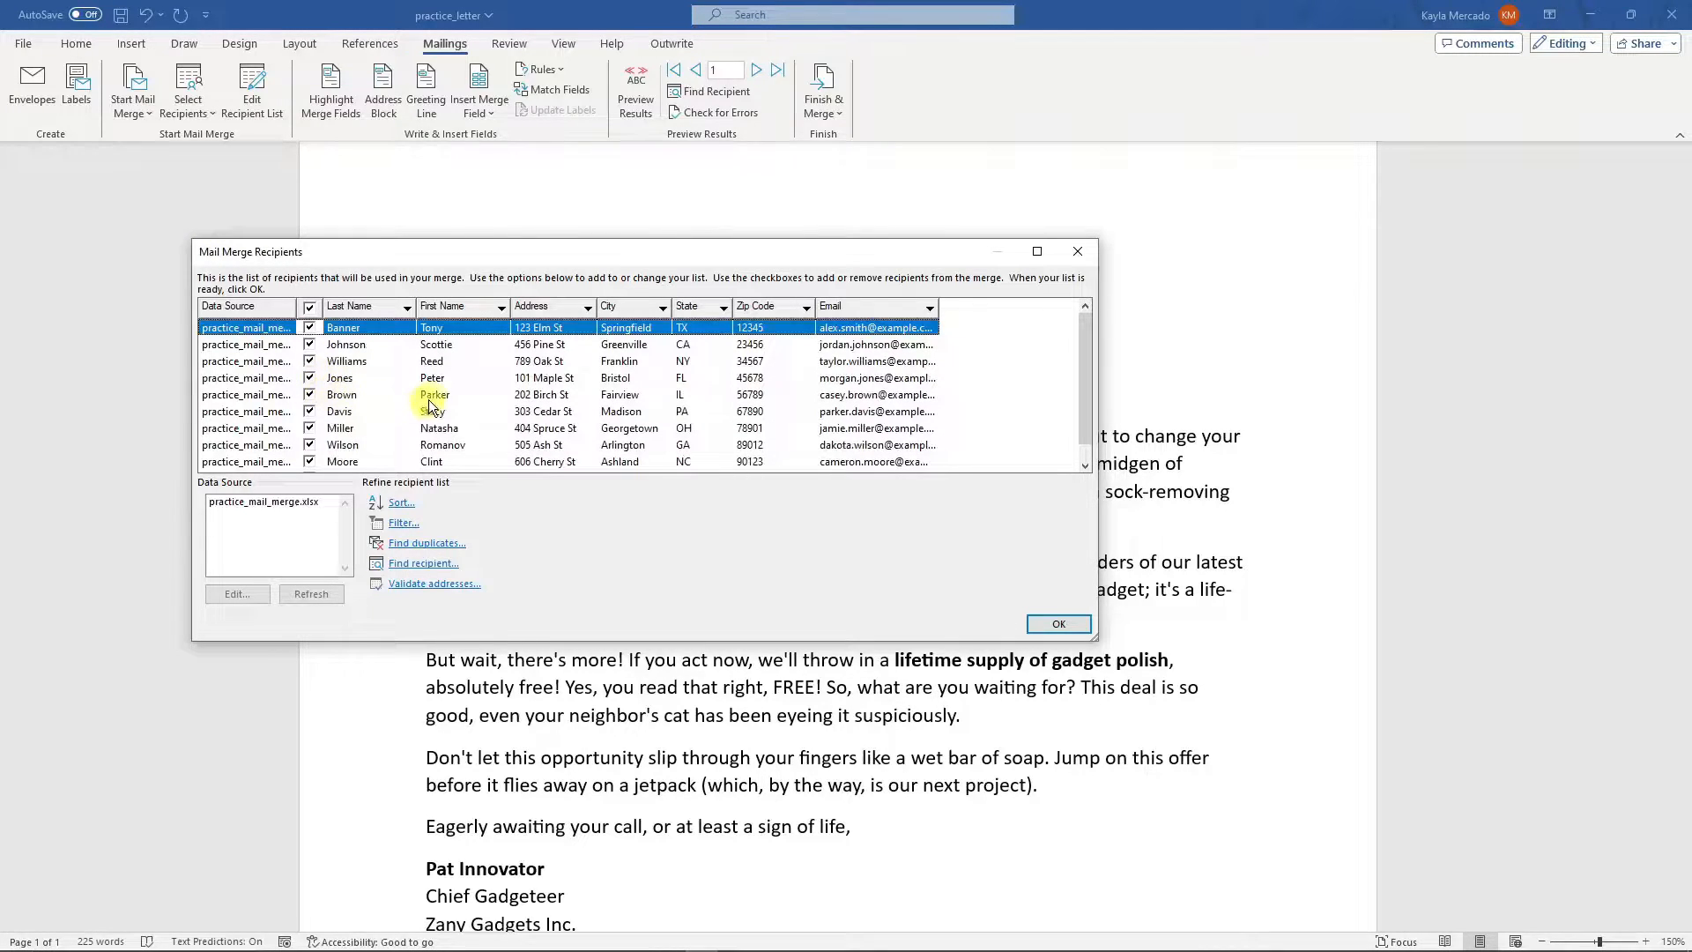
click(311, 395)
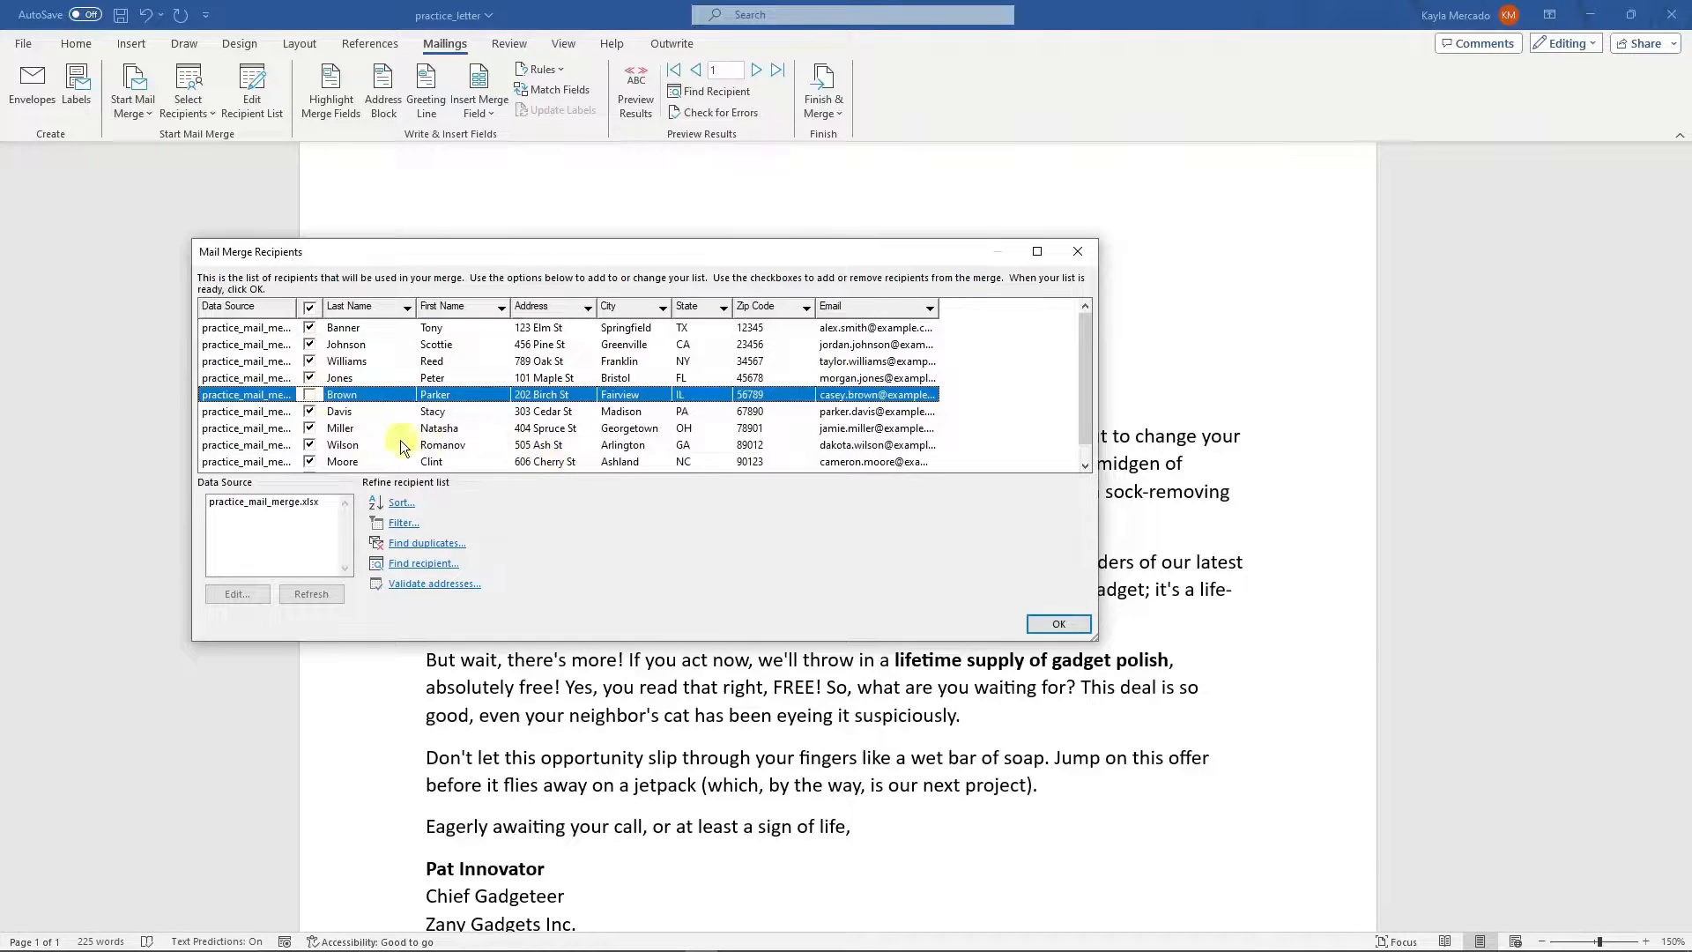
click(309, 445)
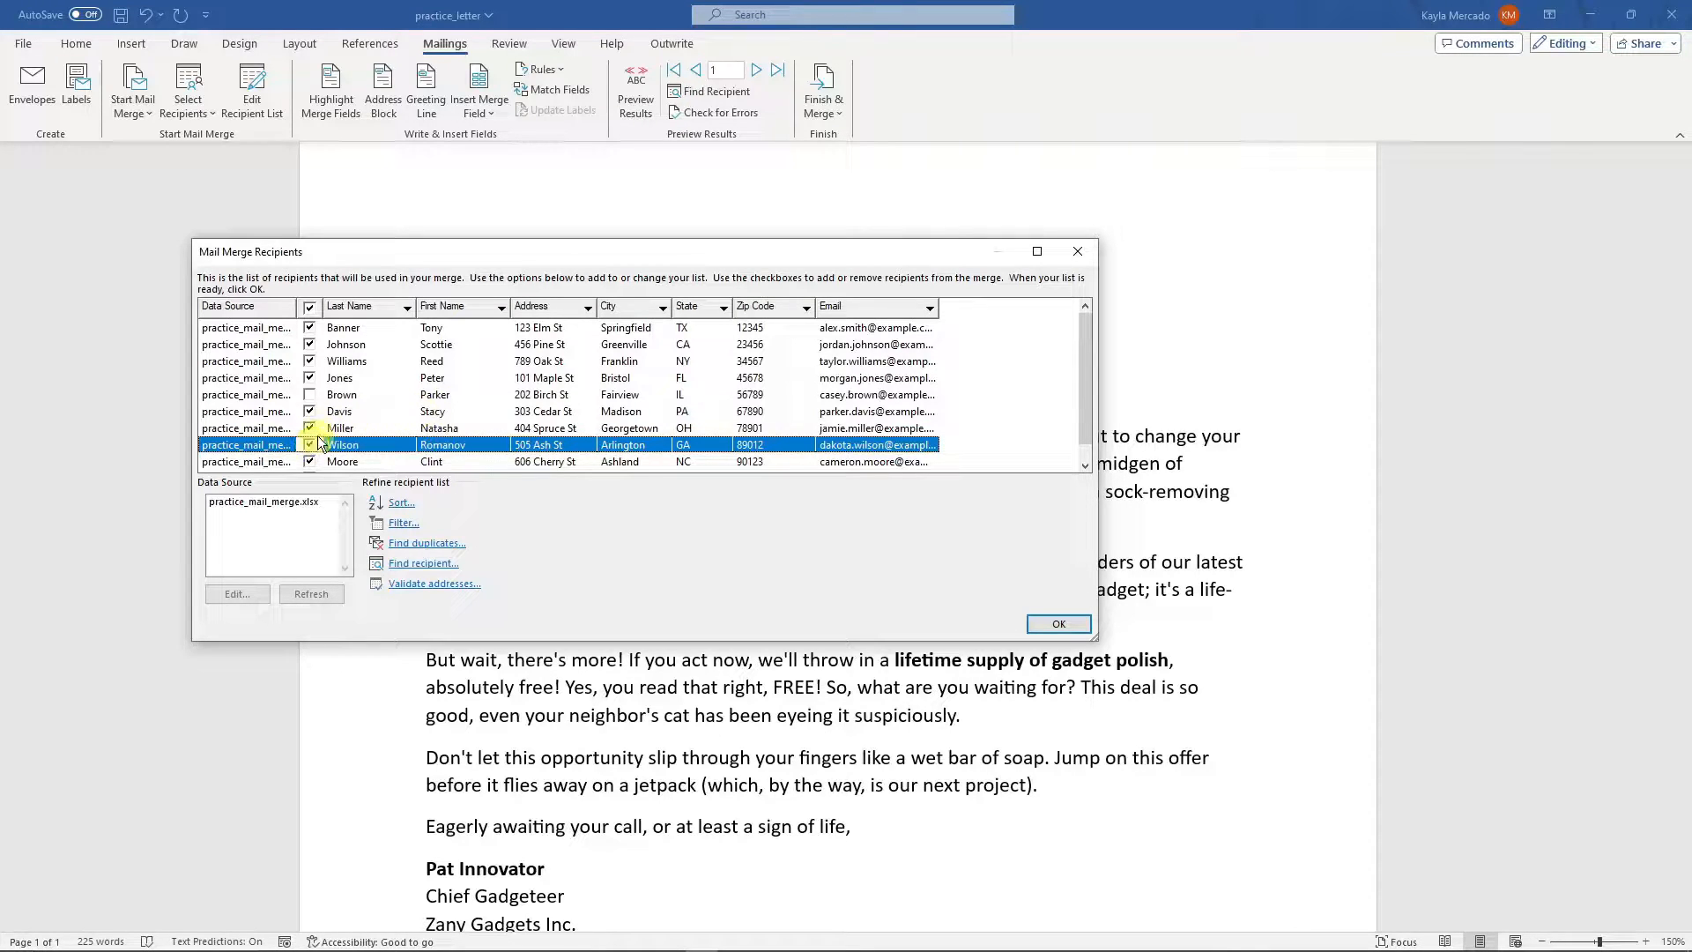
click(309, 394)
scroll(617, 379, down, 1)
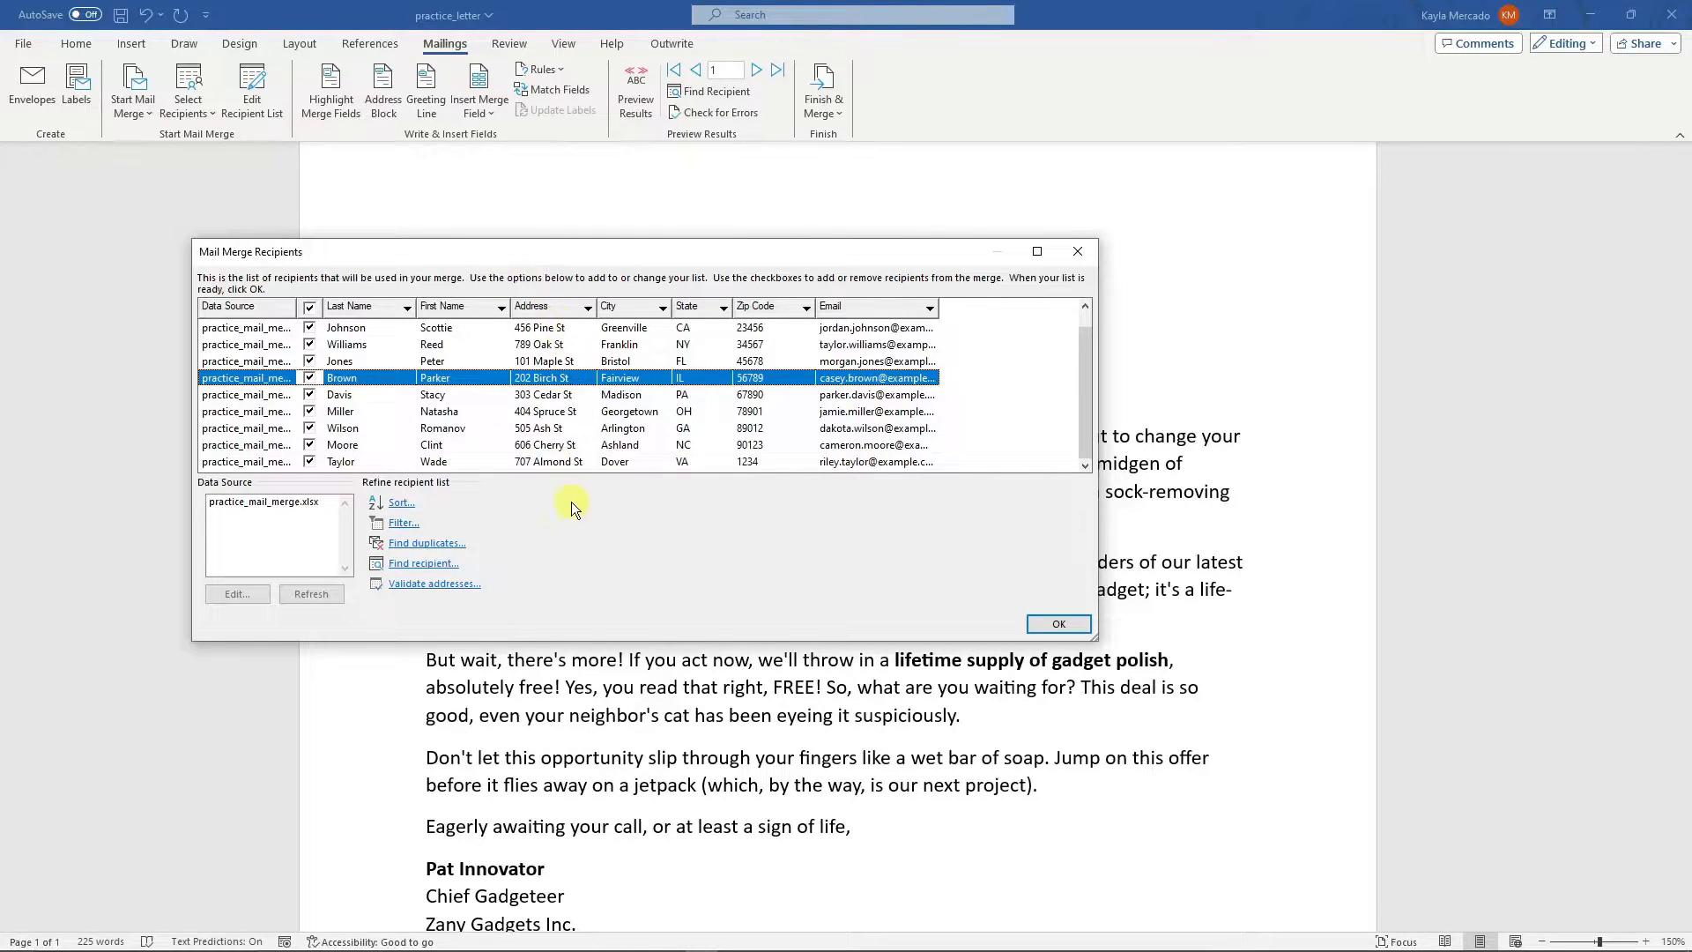
scroll(473, 414, up, 1)
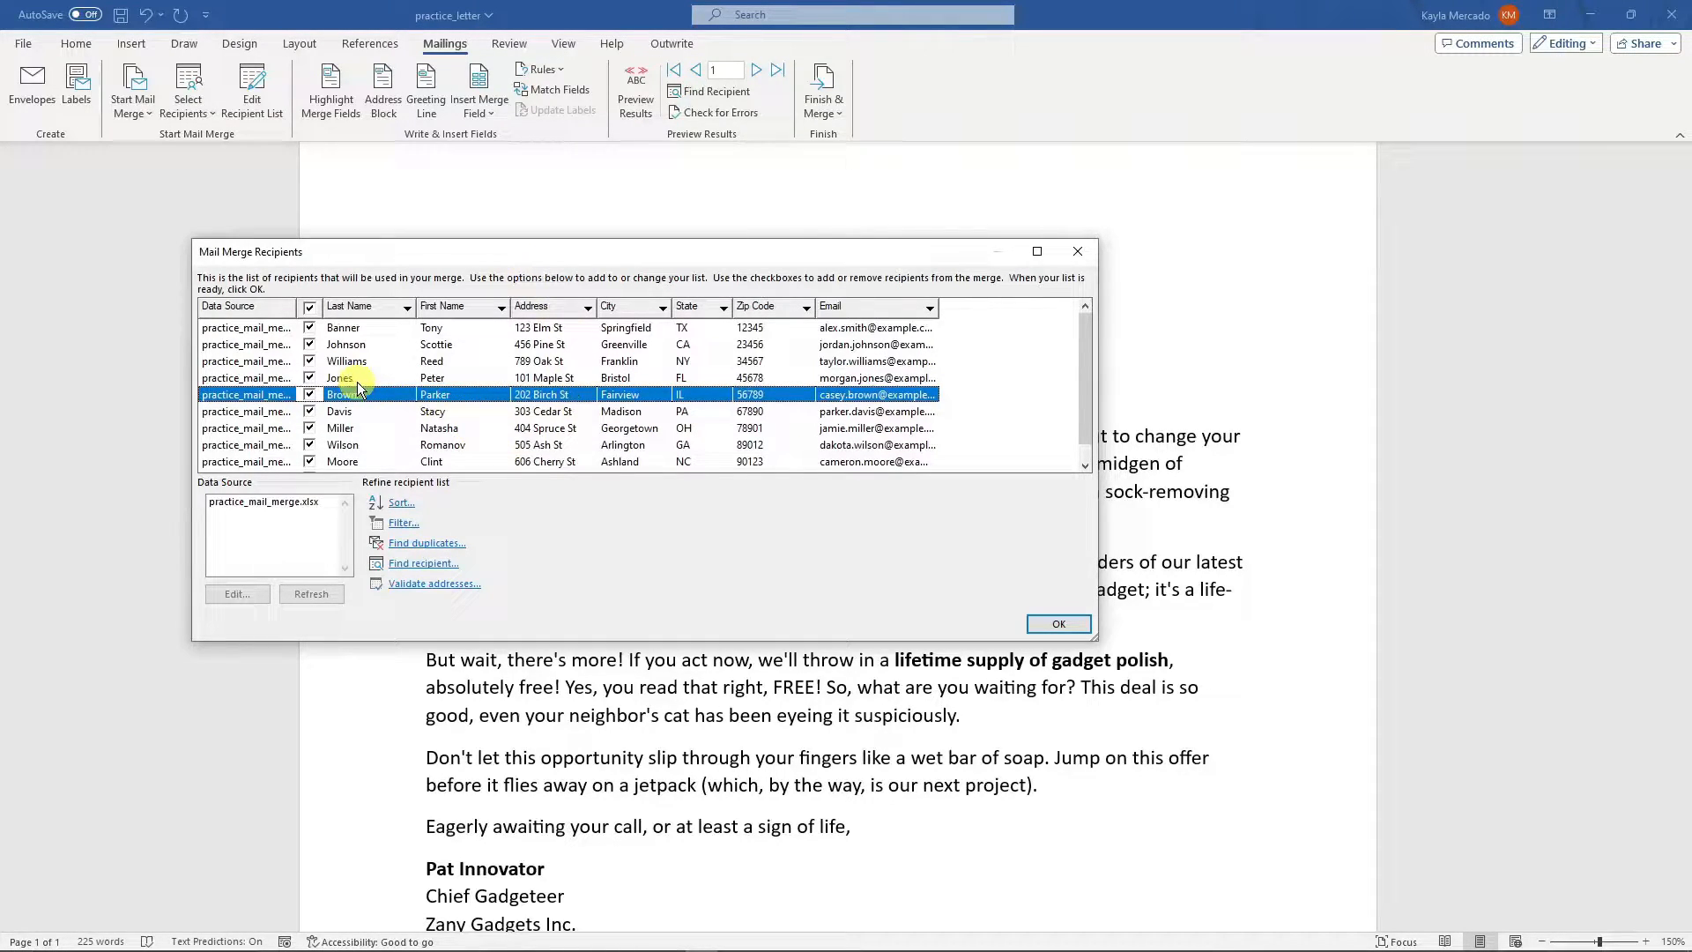
scroll(379, 388, down, 1)
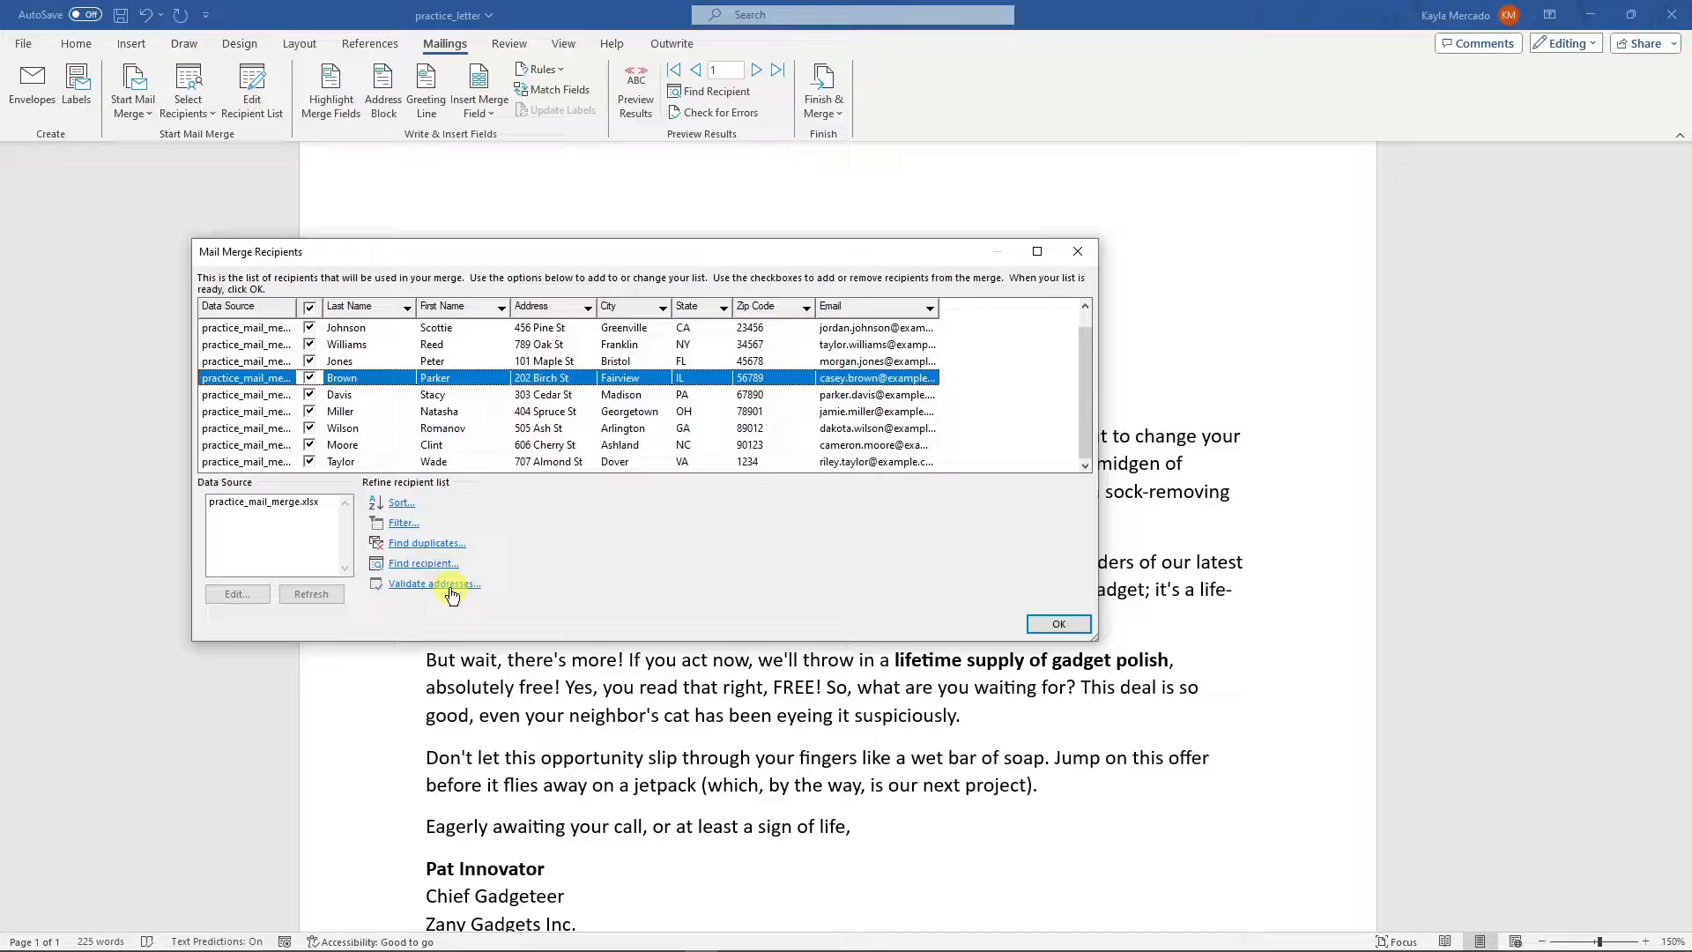
click(1059, 623)
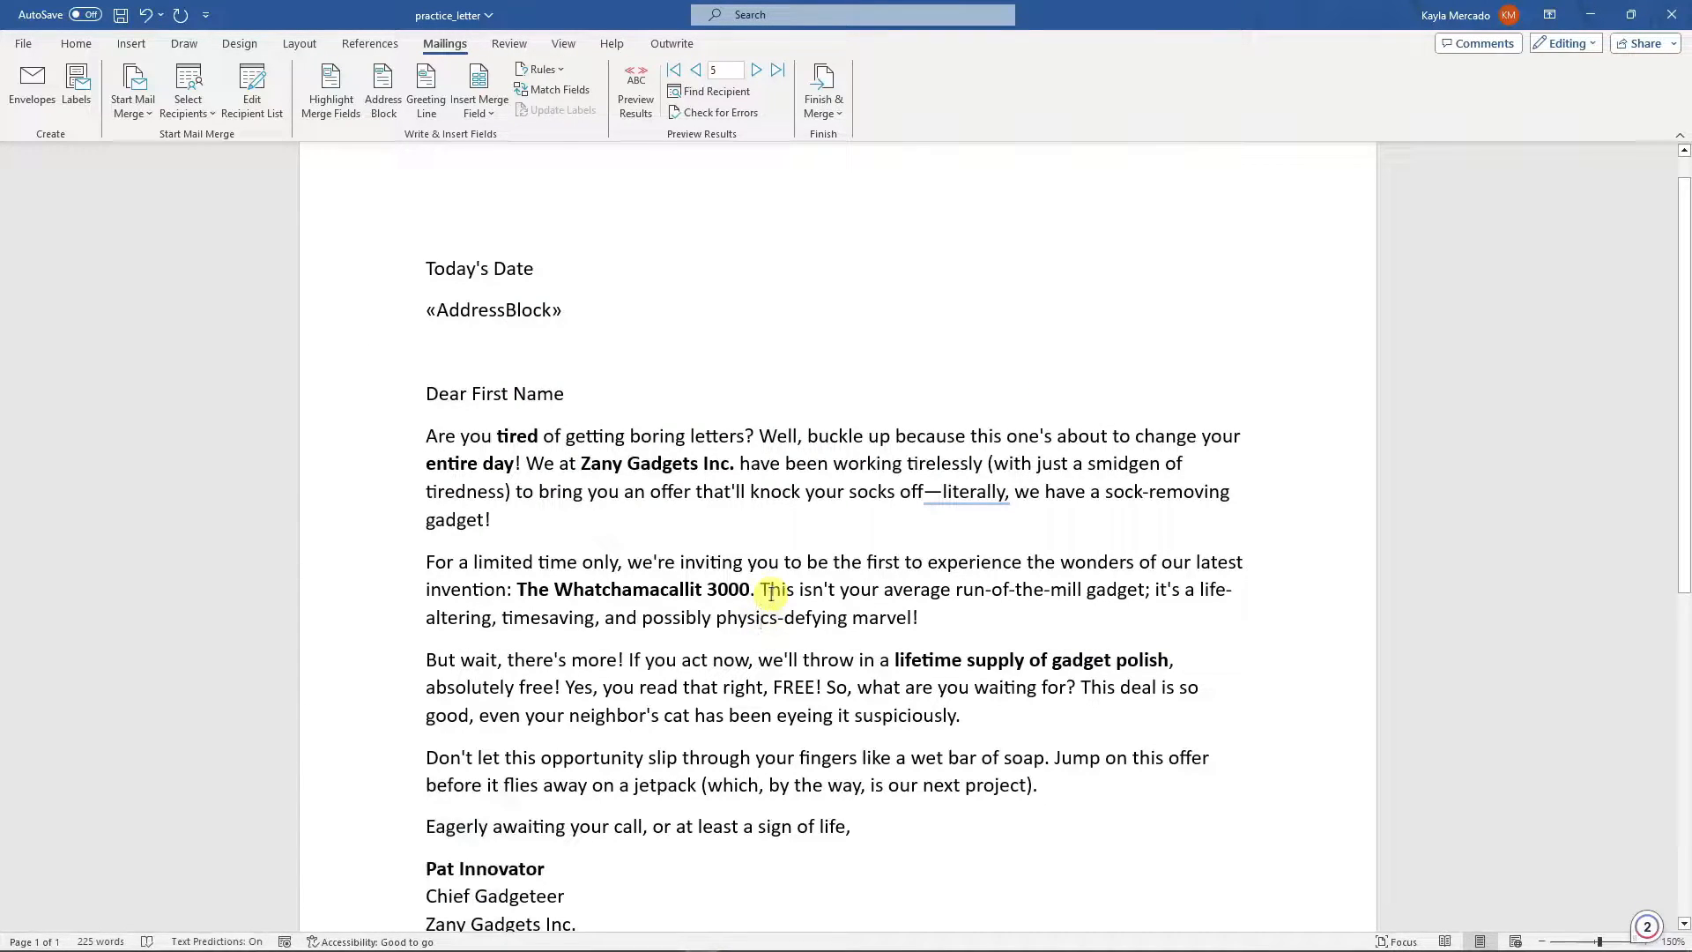
click(433, 316)
click(405, 316)
click(768, 458)
scroll(754, 469, down, 1)
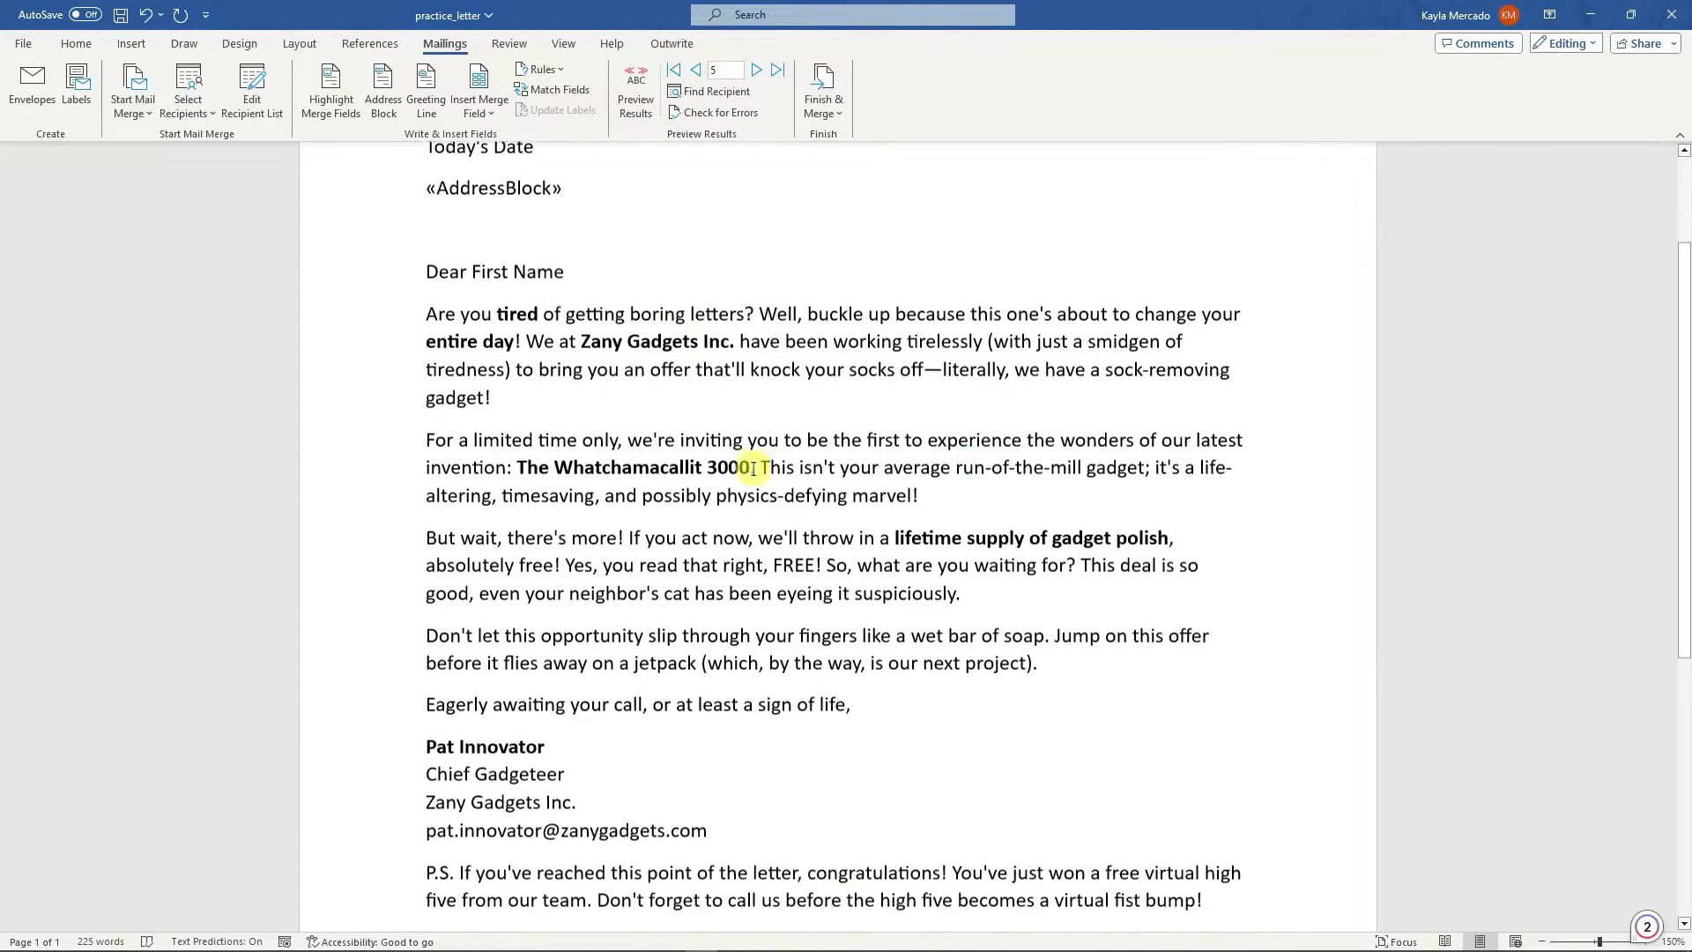
scroll(697, 436, down, 2)
scroll(617, 370, up, 2)
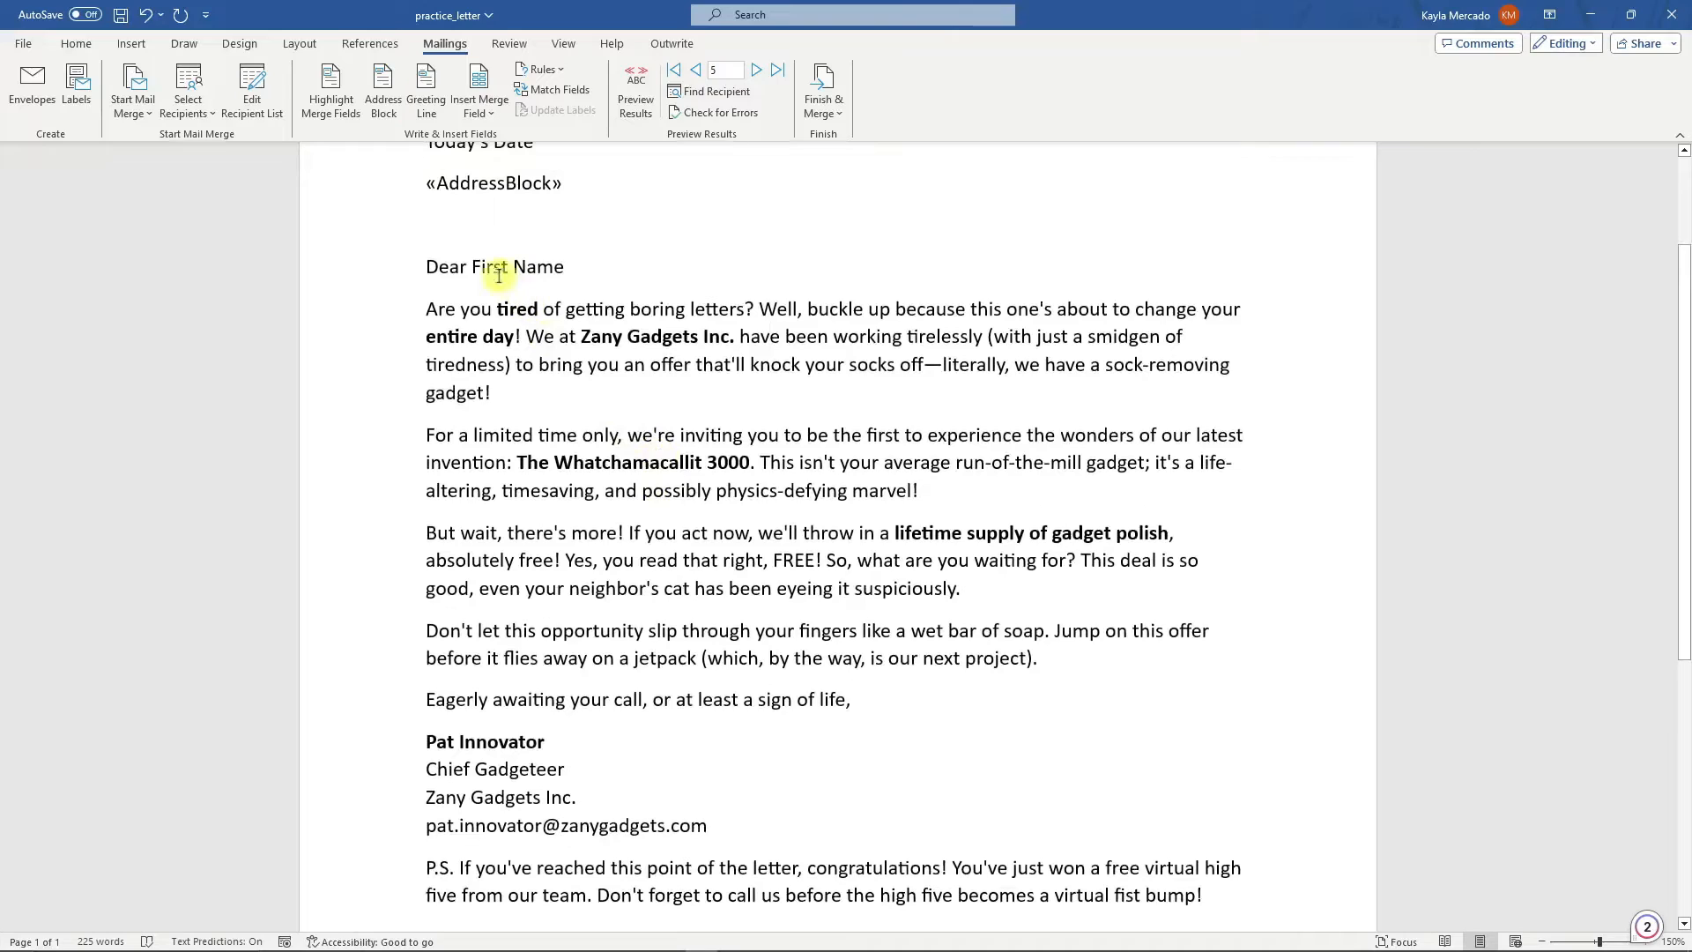
- Replace the First Name placeholder after Dear with the First_Name merge field
drag(471, 268, 564, 267)
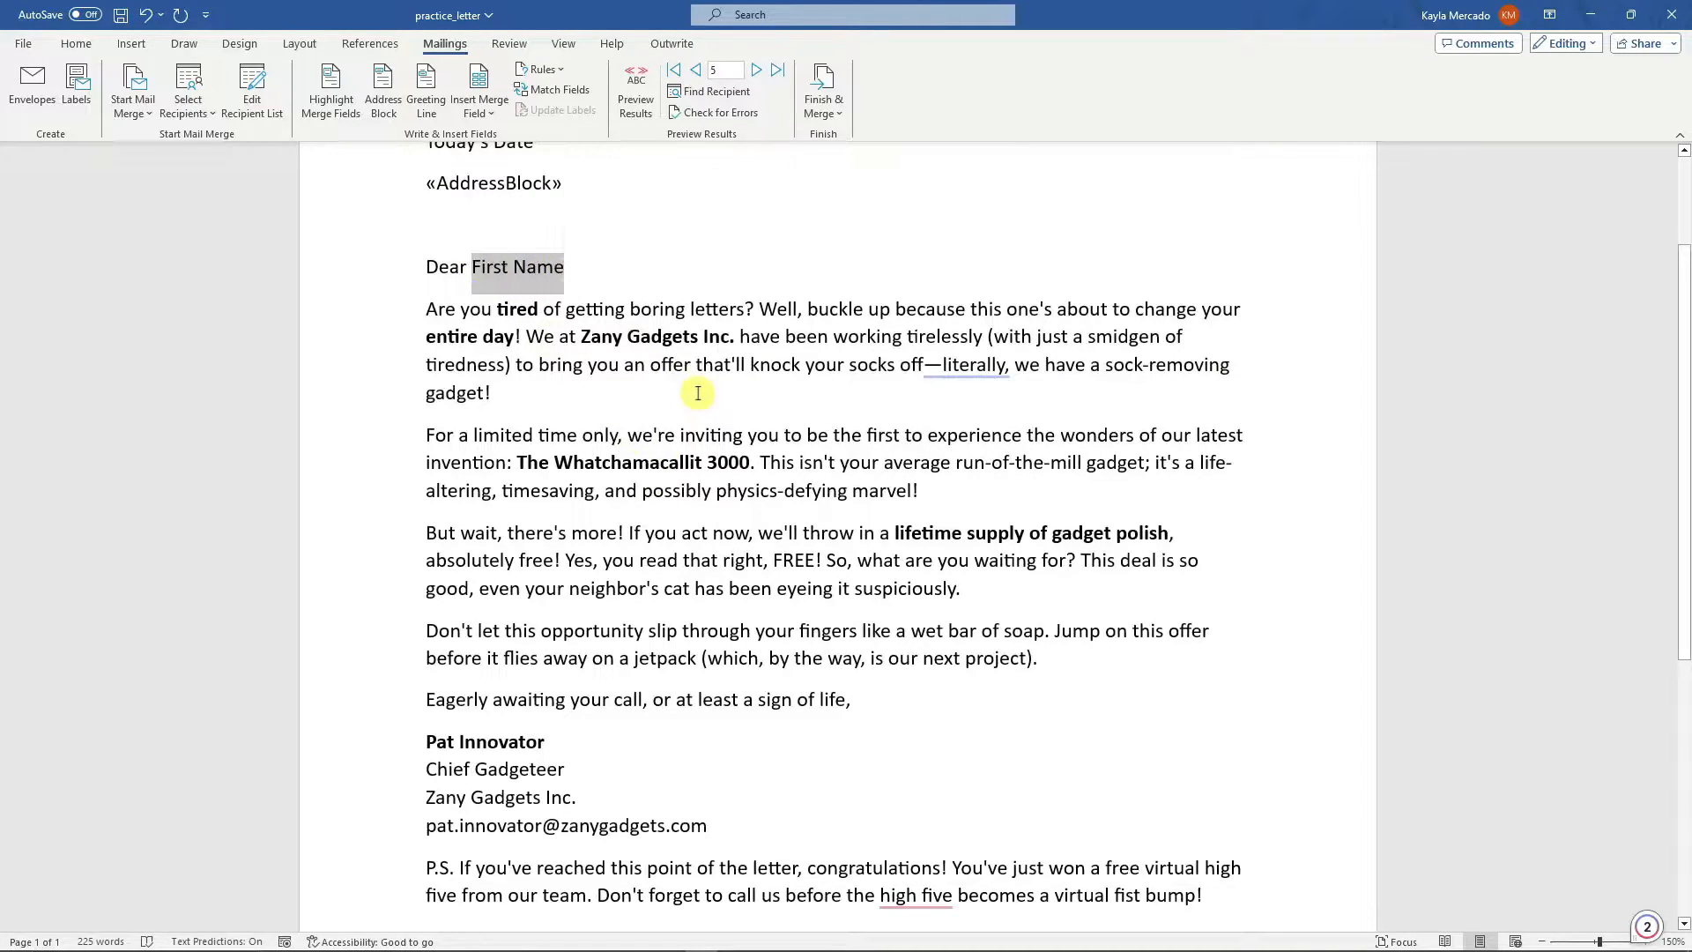
click(492, 113)
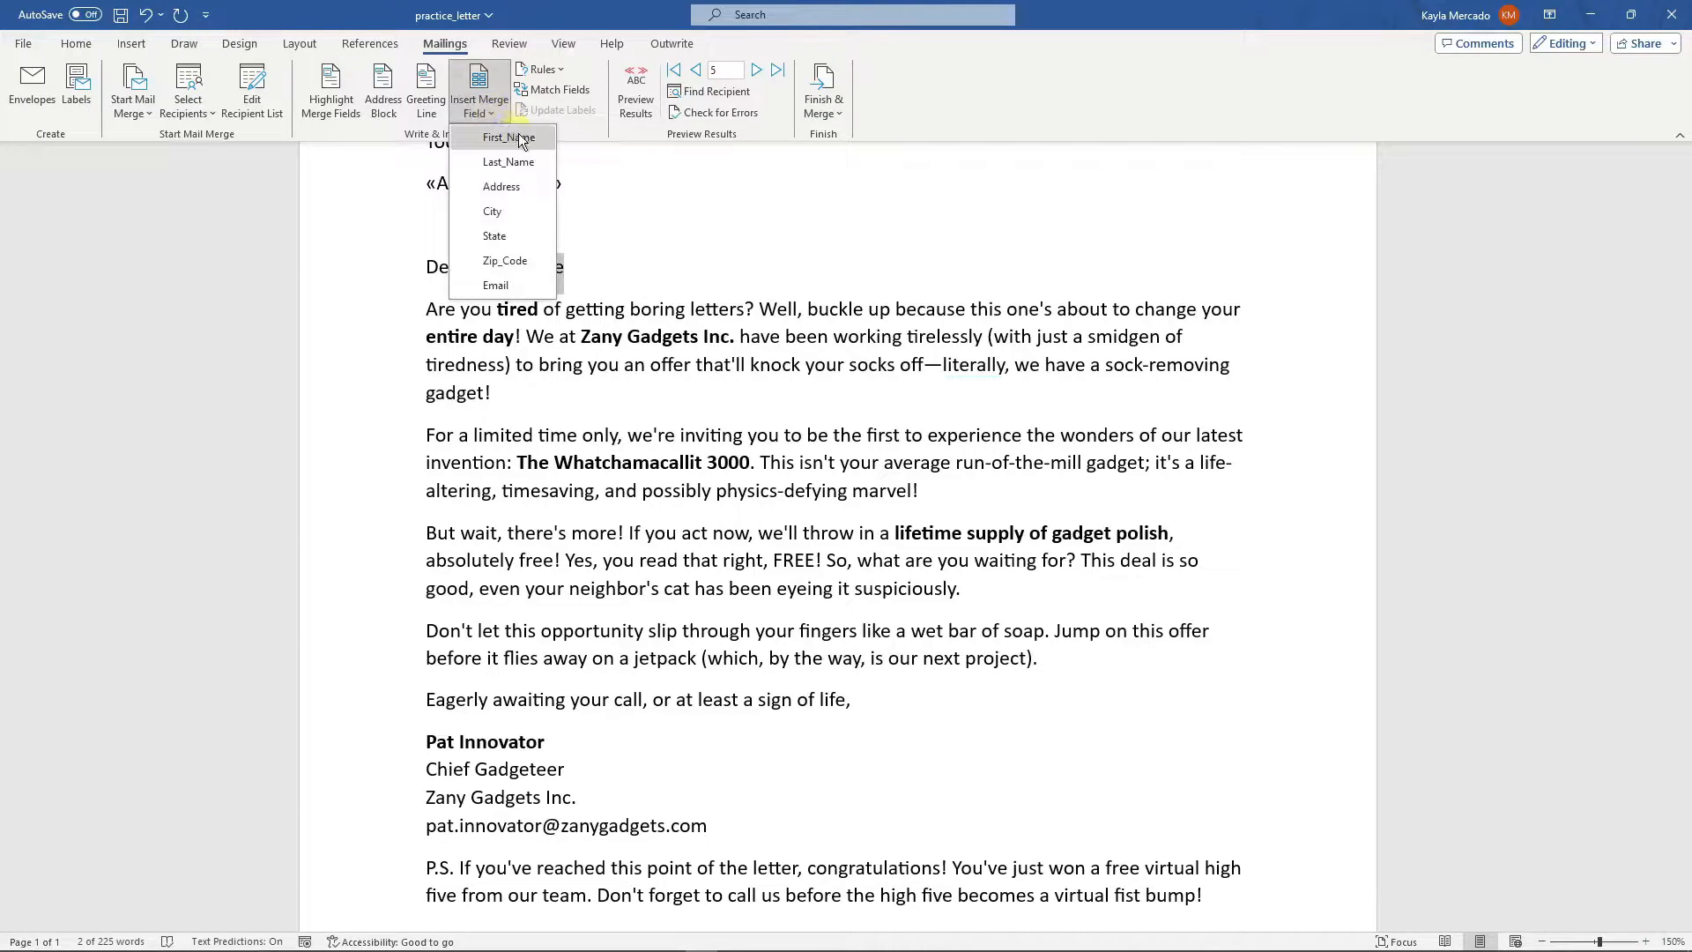
click(509, 138)
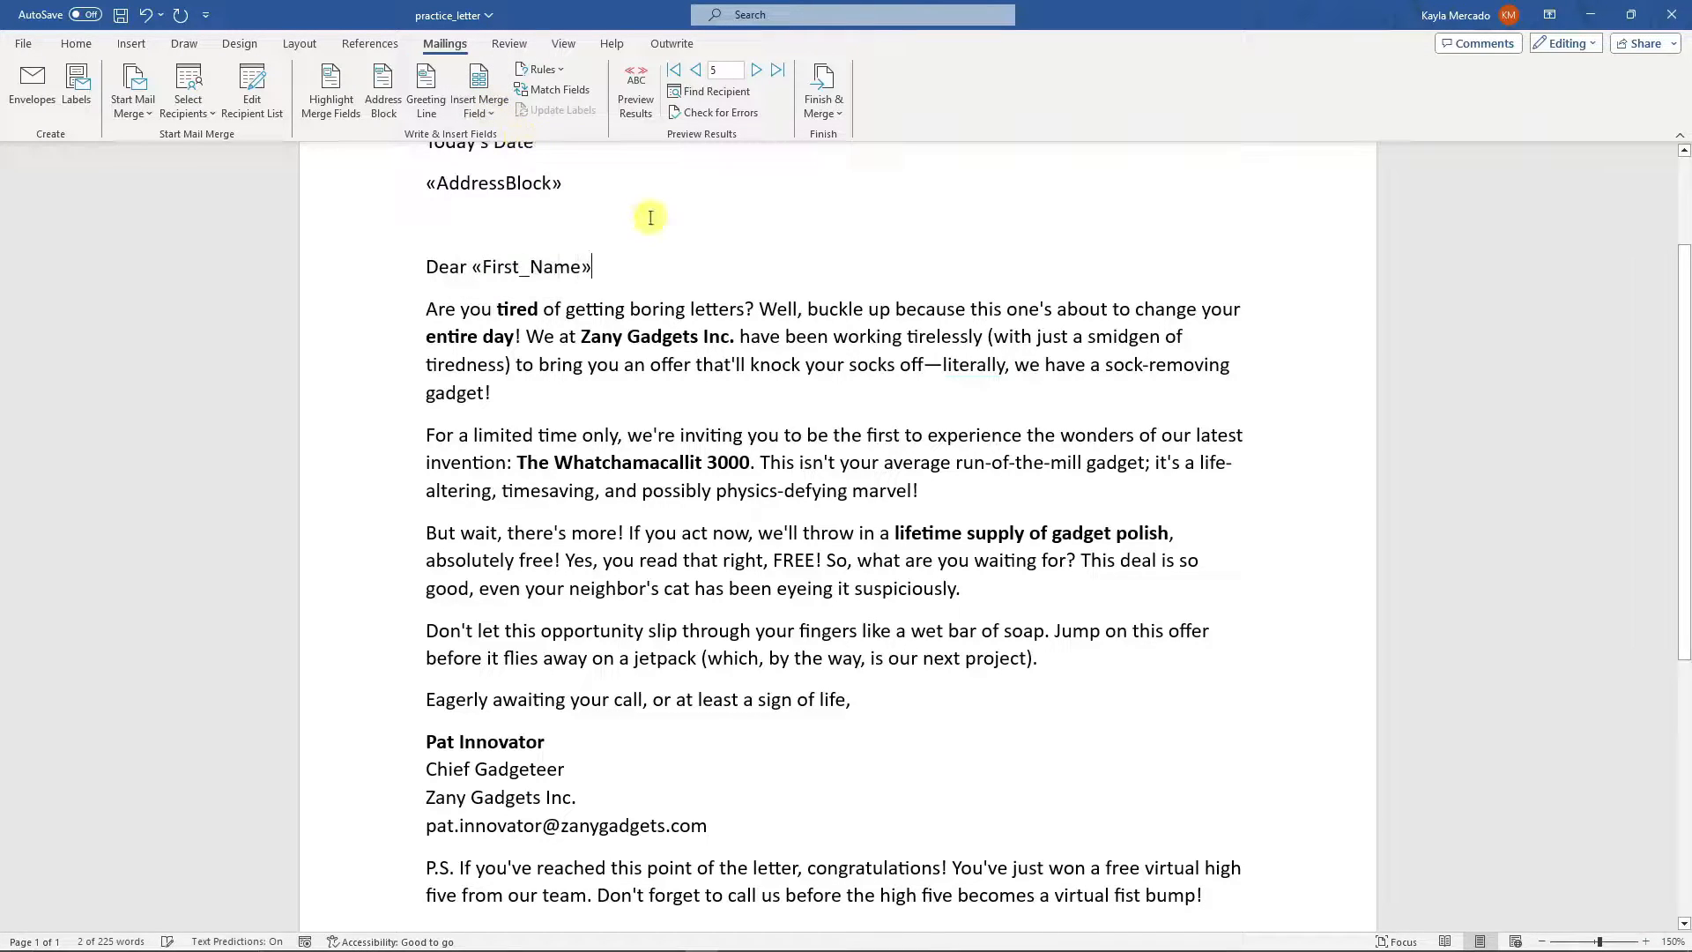
- Undo the First_Name merge field insertion in the greeting
drag(600, 268, 498, 267)
click(609, 274)
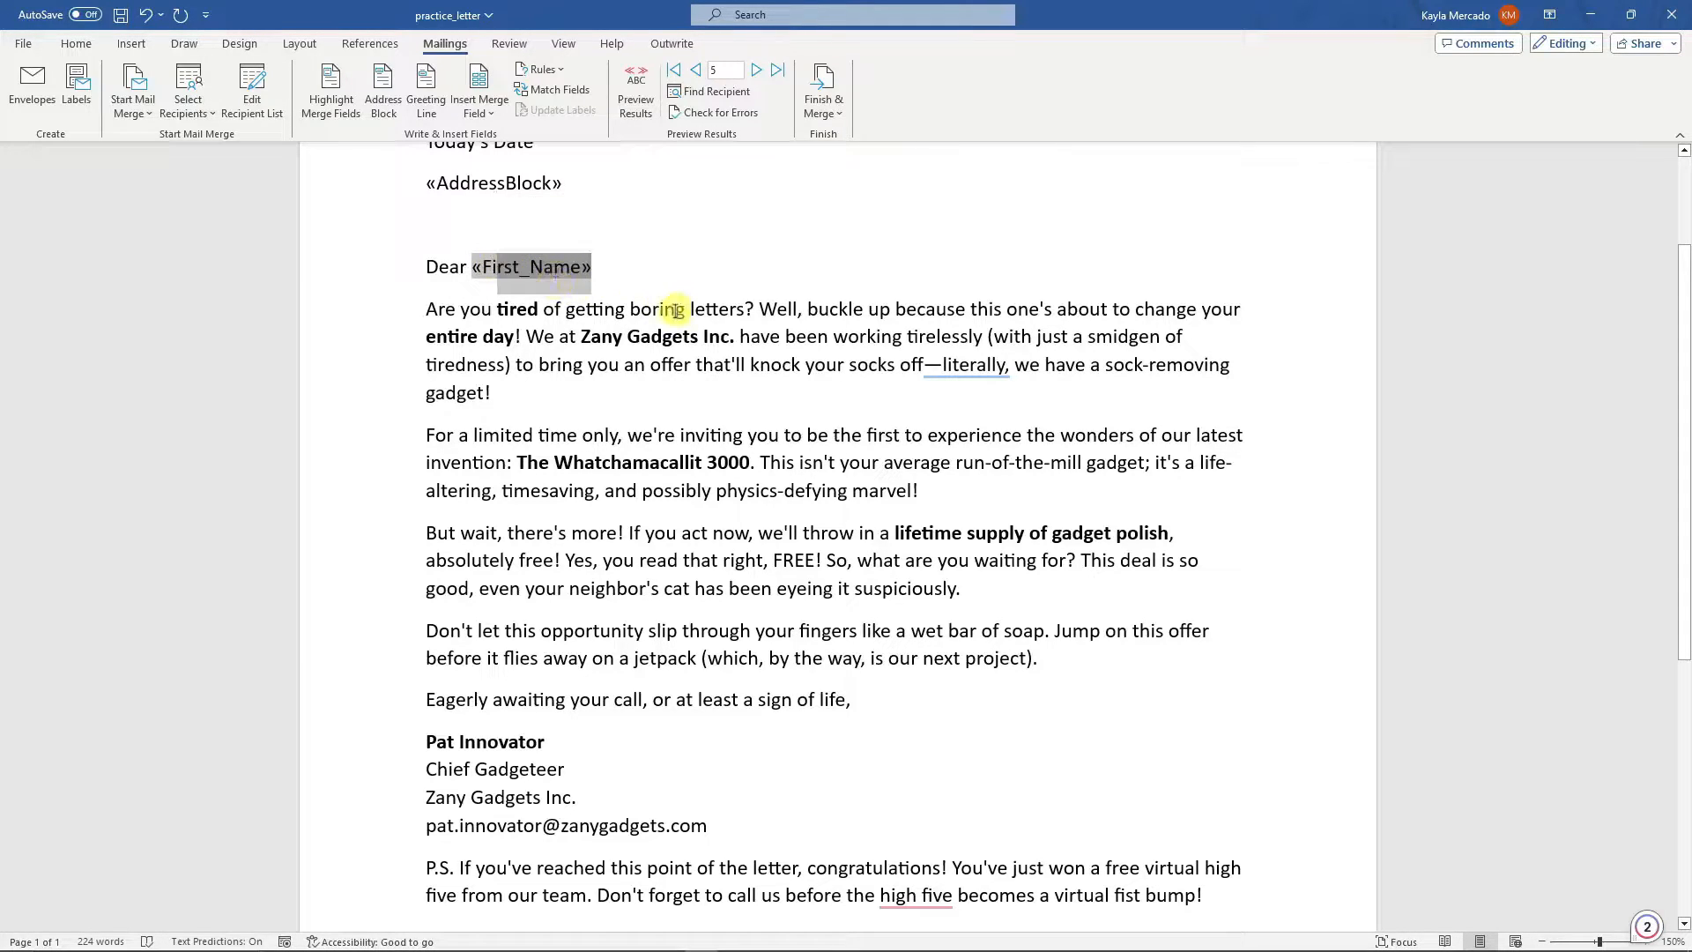
click(150, 20)
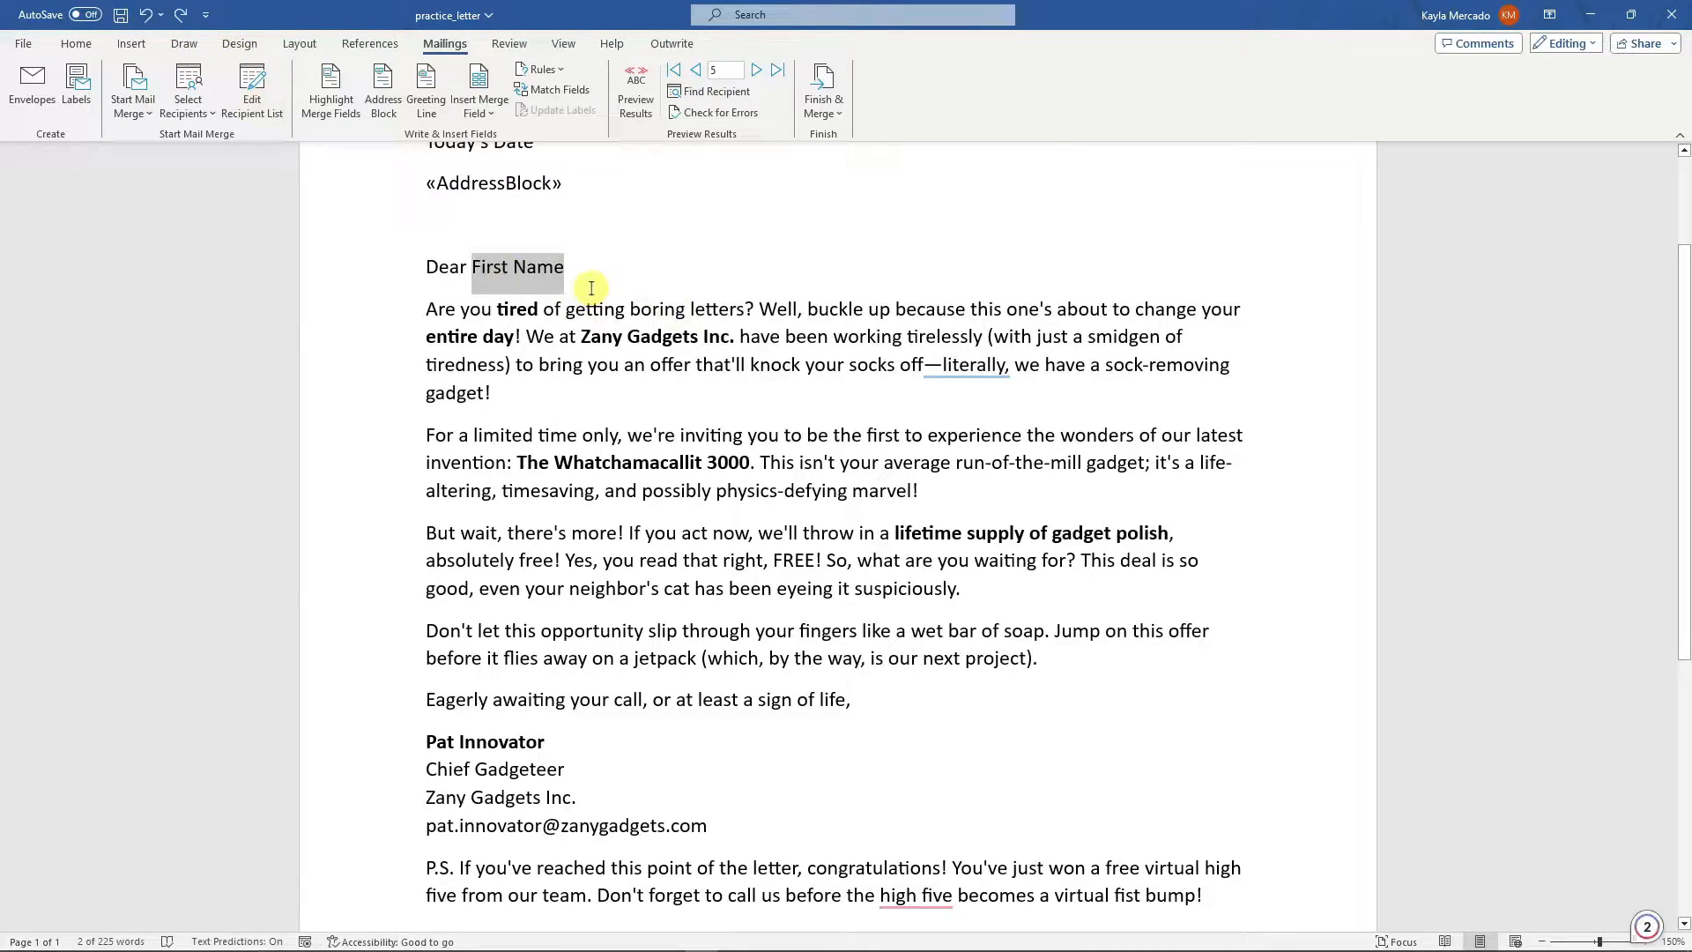
- Set up a greeting line with Dear, the Mr. Randall name format and a comma, using Dear Sir or Madam for invalid recipient names
click(436, 112)
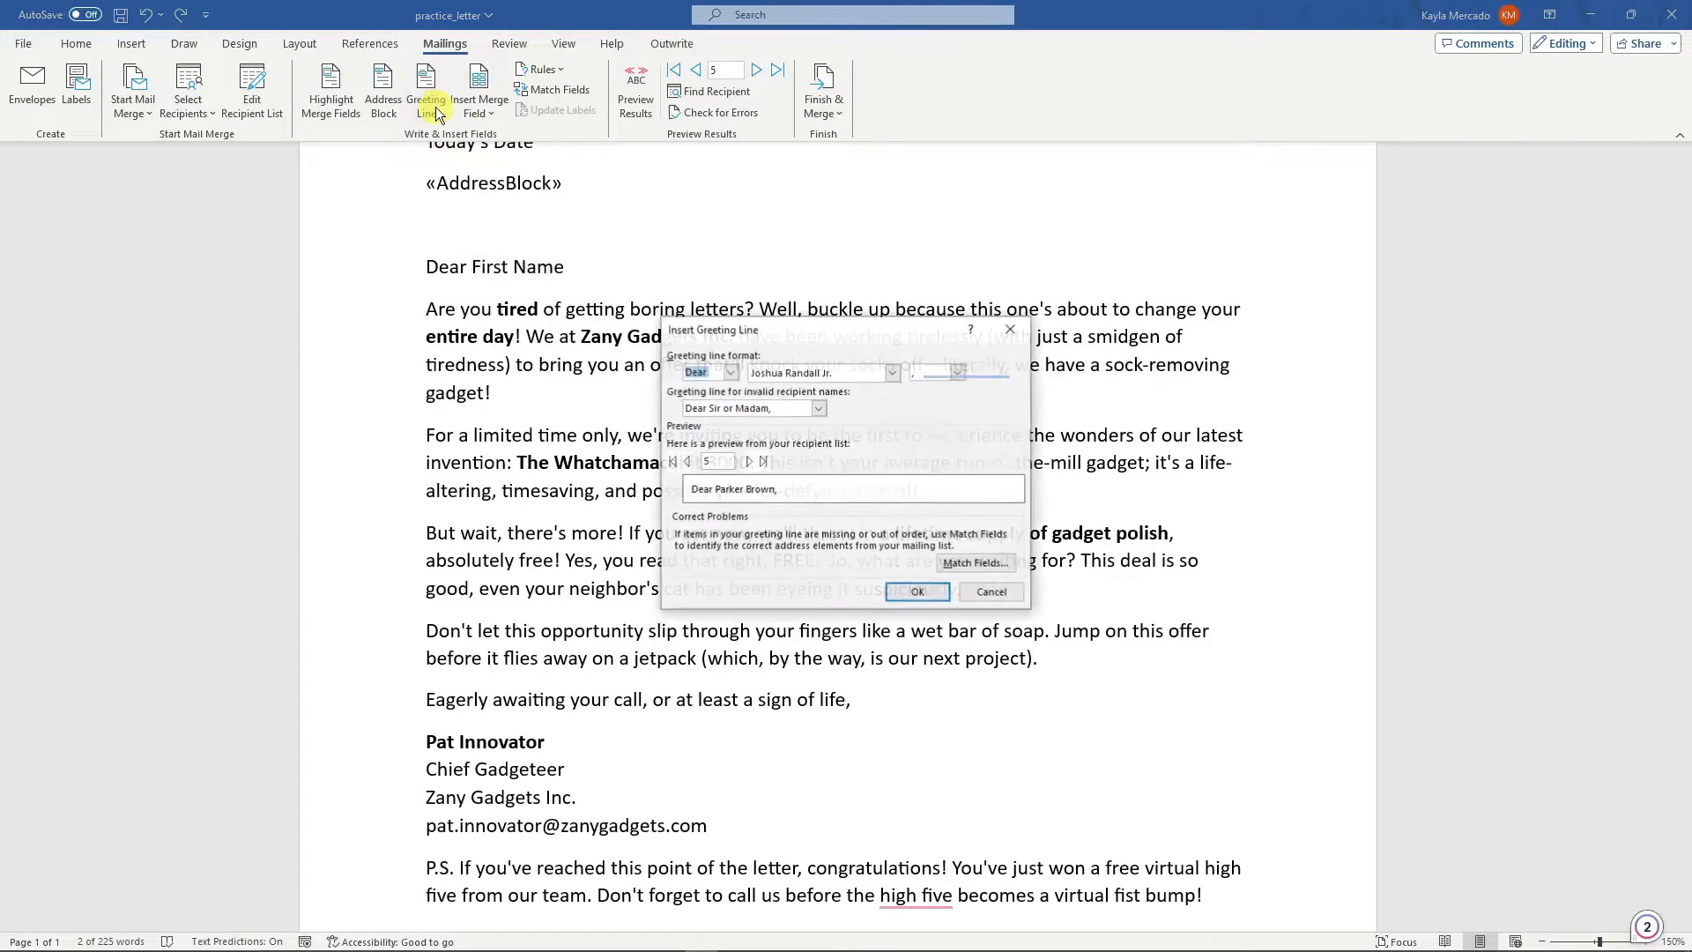
click(736, 374)
click(737, 374)
click(894, 374)
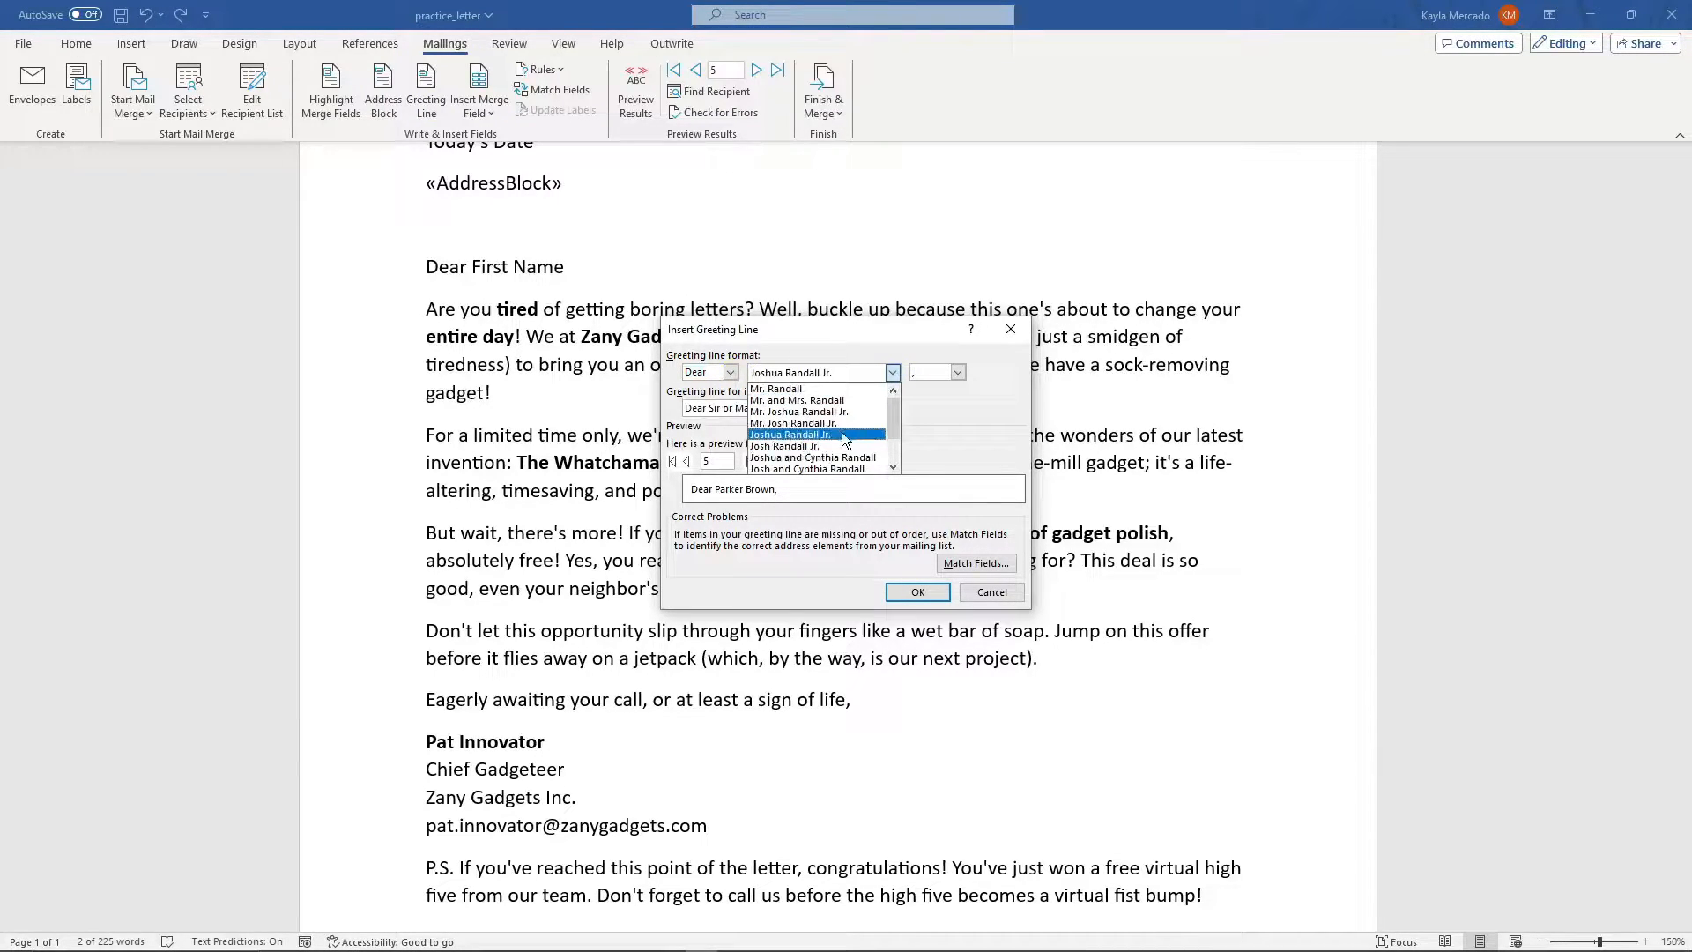
click(911, 407)
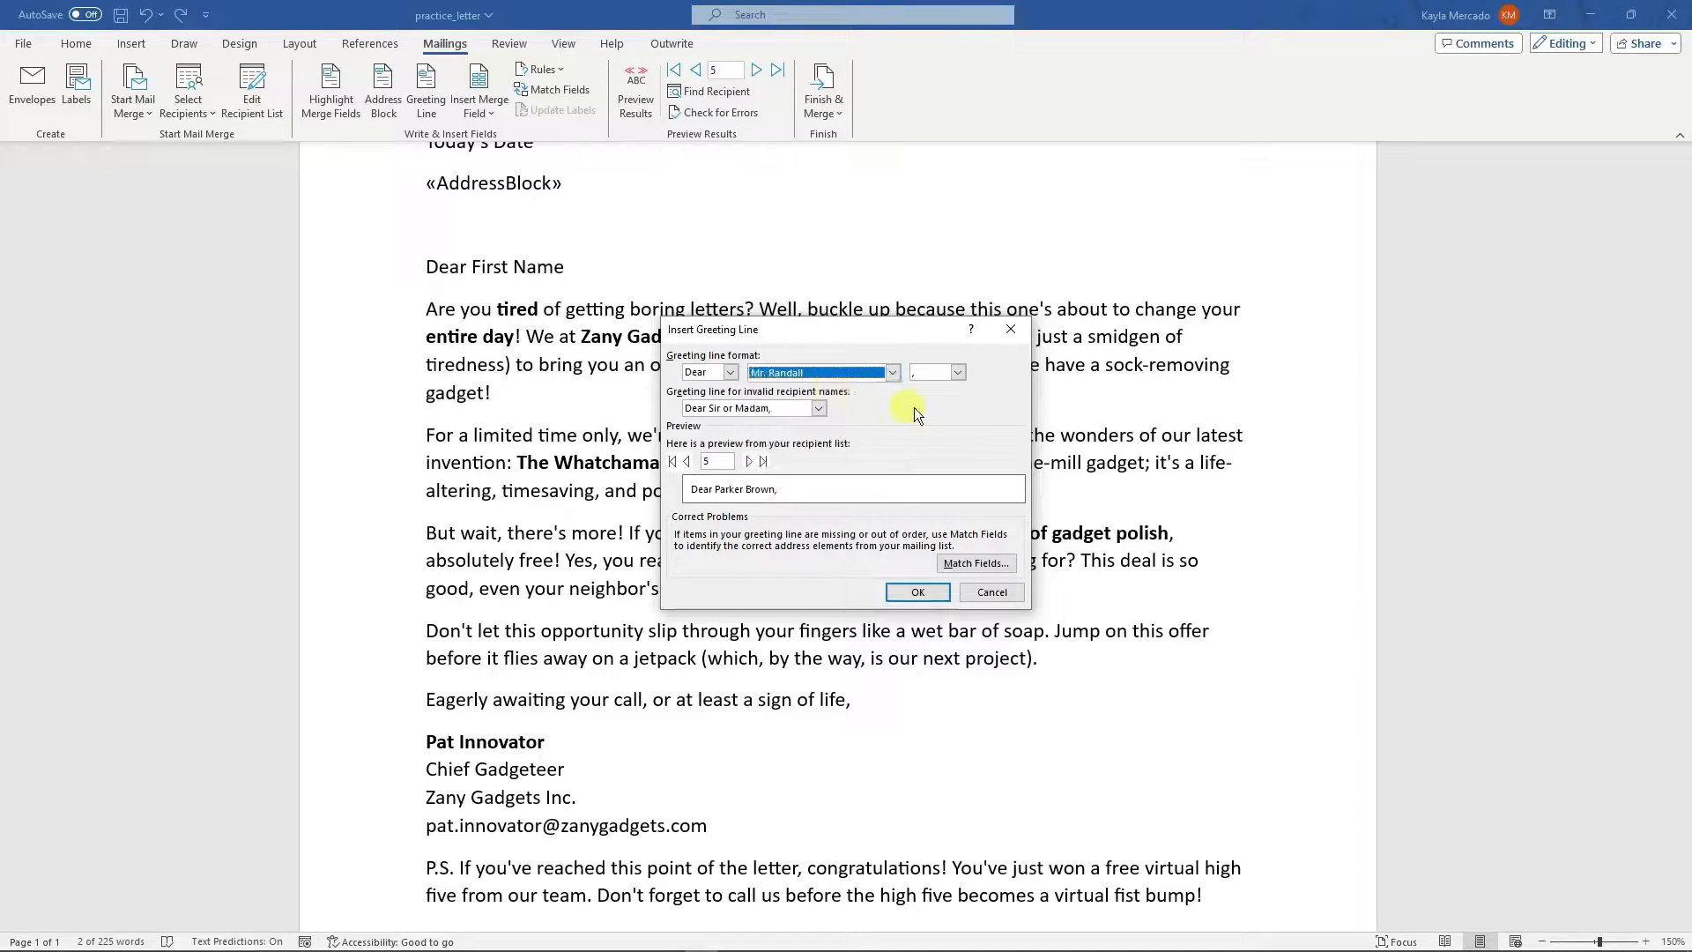
click(959, 378)
click(929, 384)
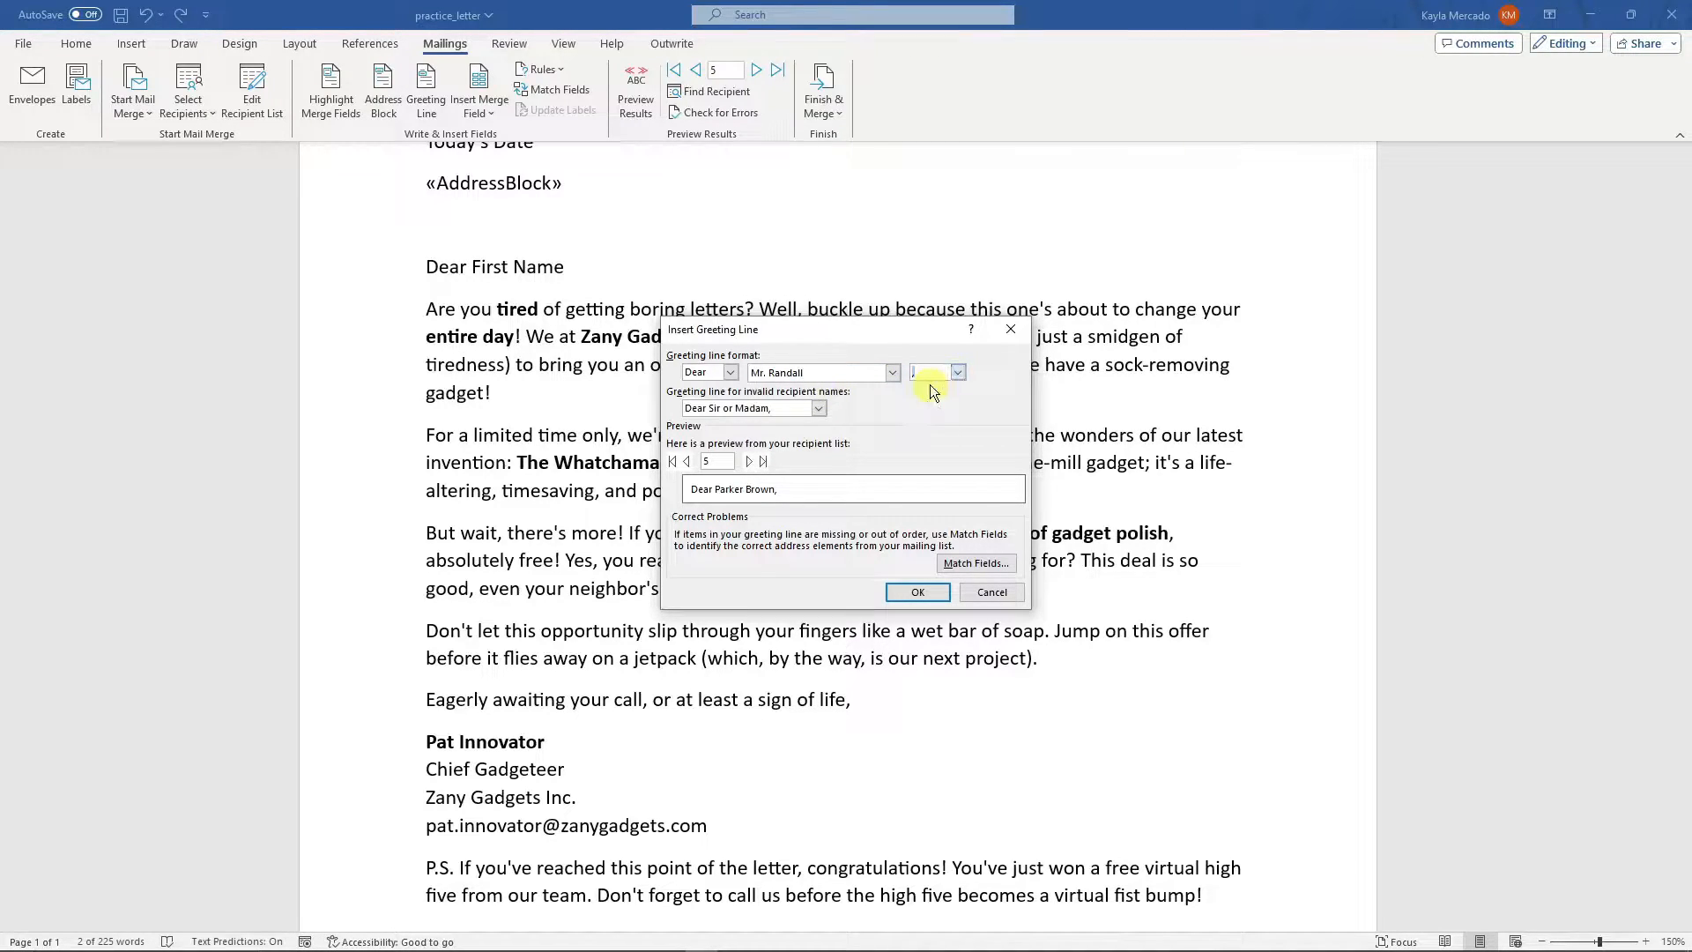
click(821, 411)
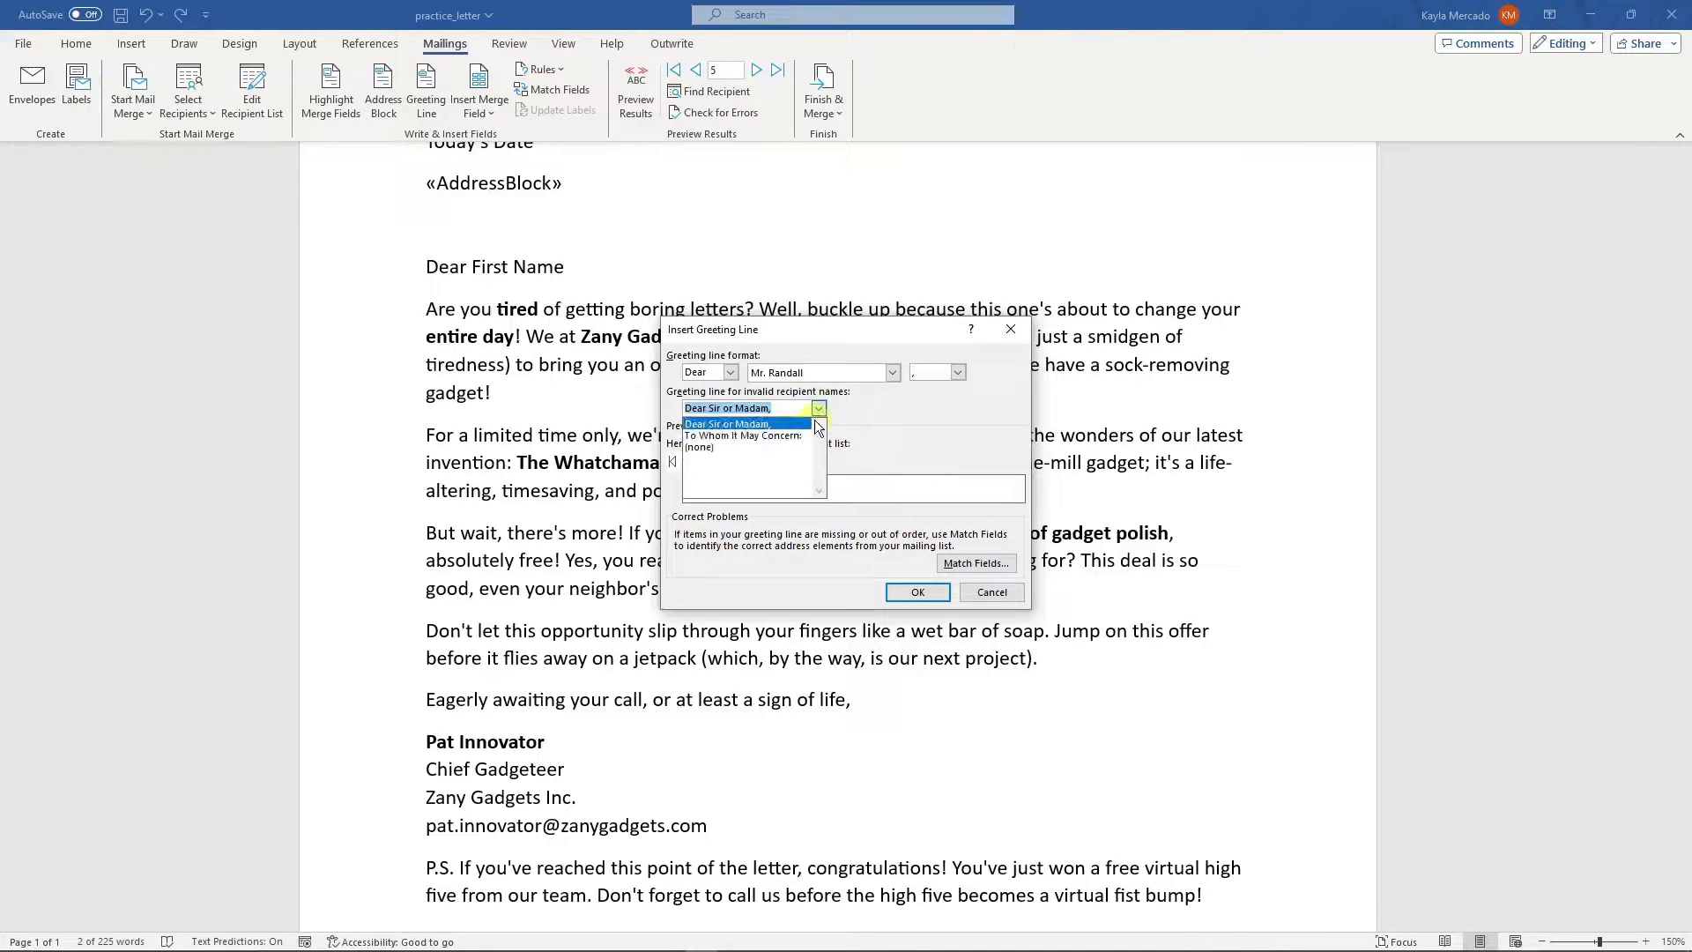
click(821, 409)
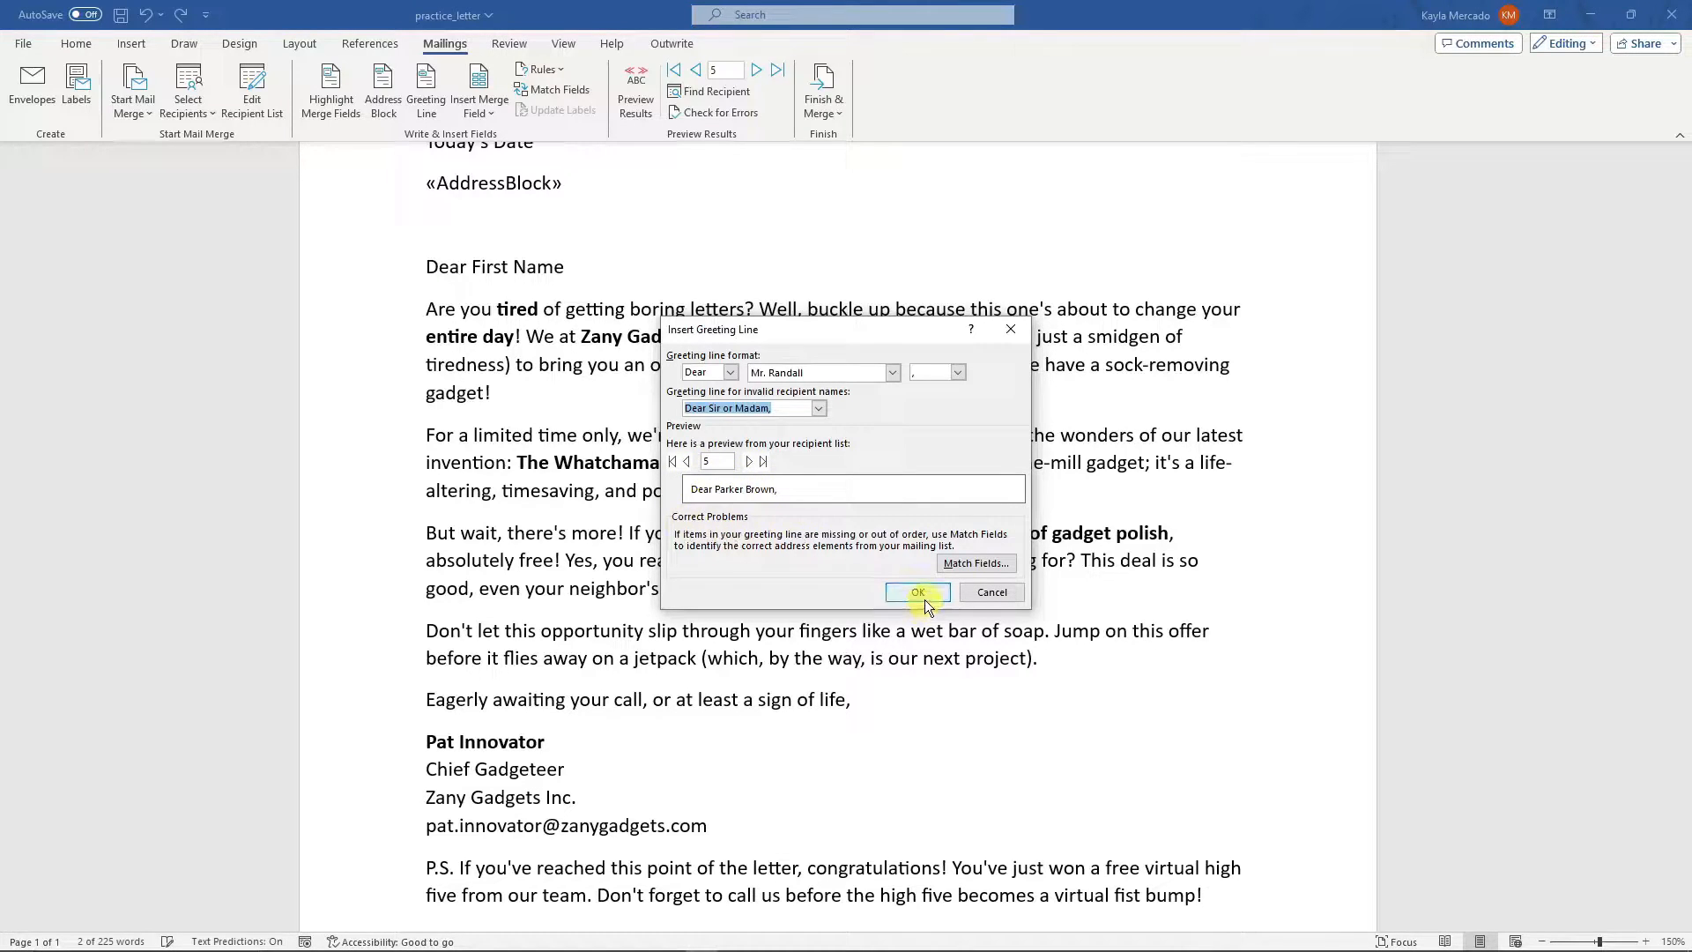
- Check the field matching, insert the greeting line, and delete the First Name placeholder that follows it
click(980, 570)
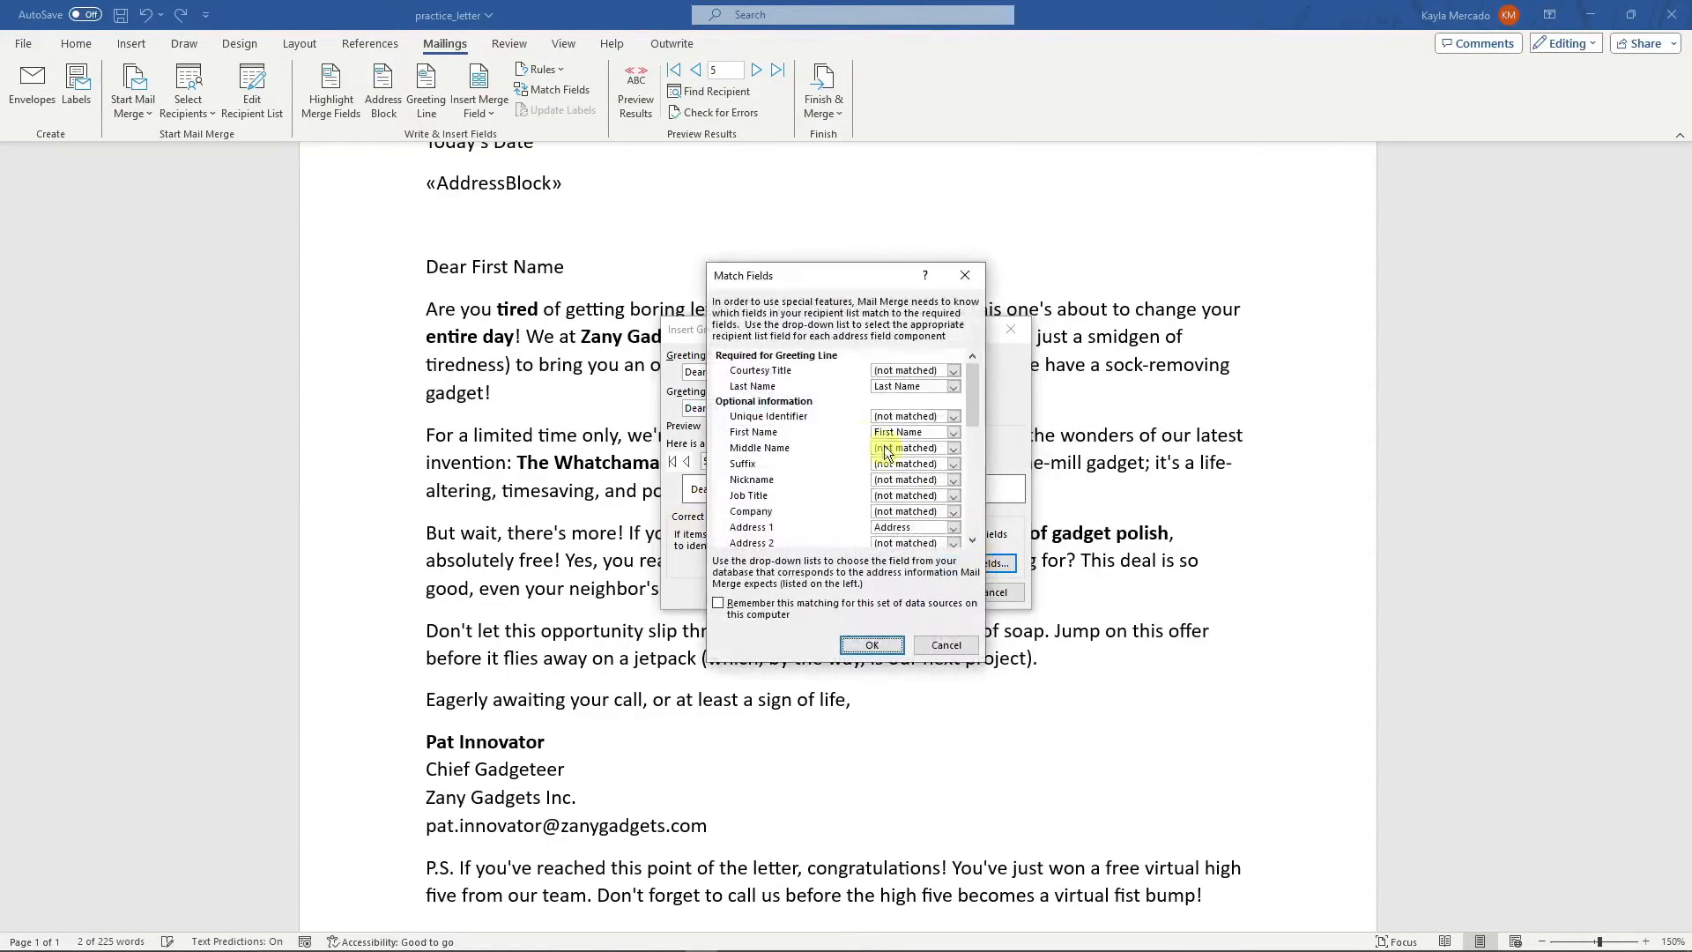
scroll(853, 420, down, 2)
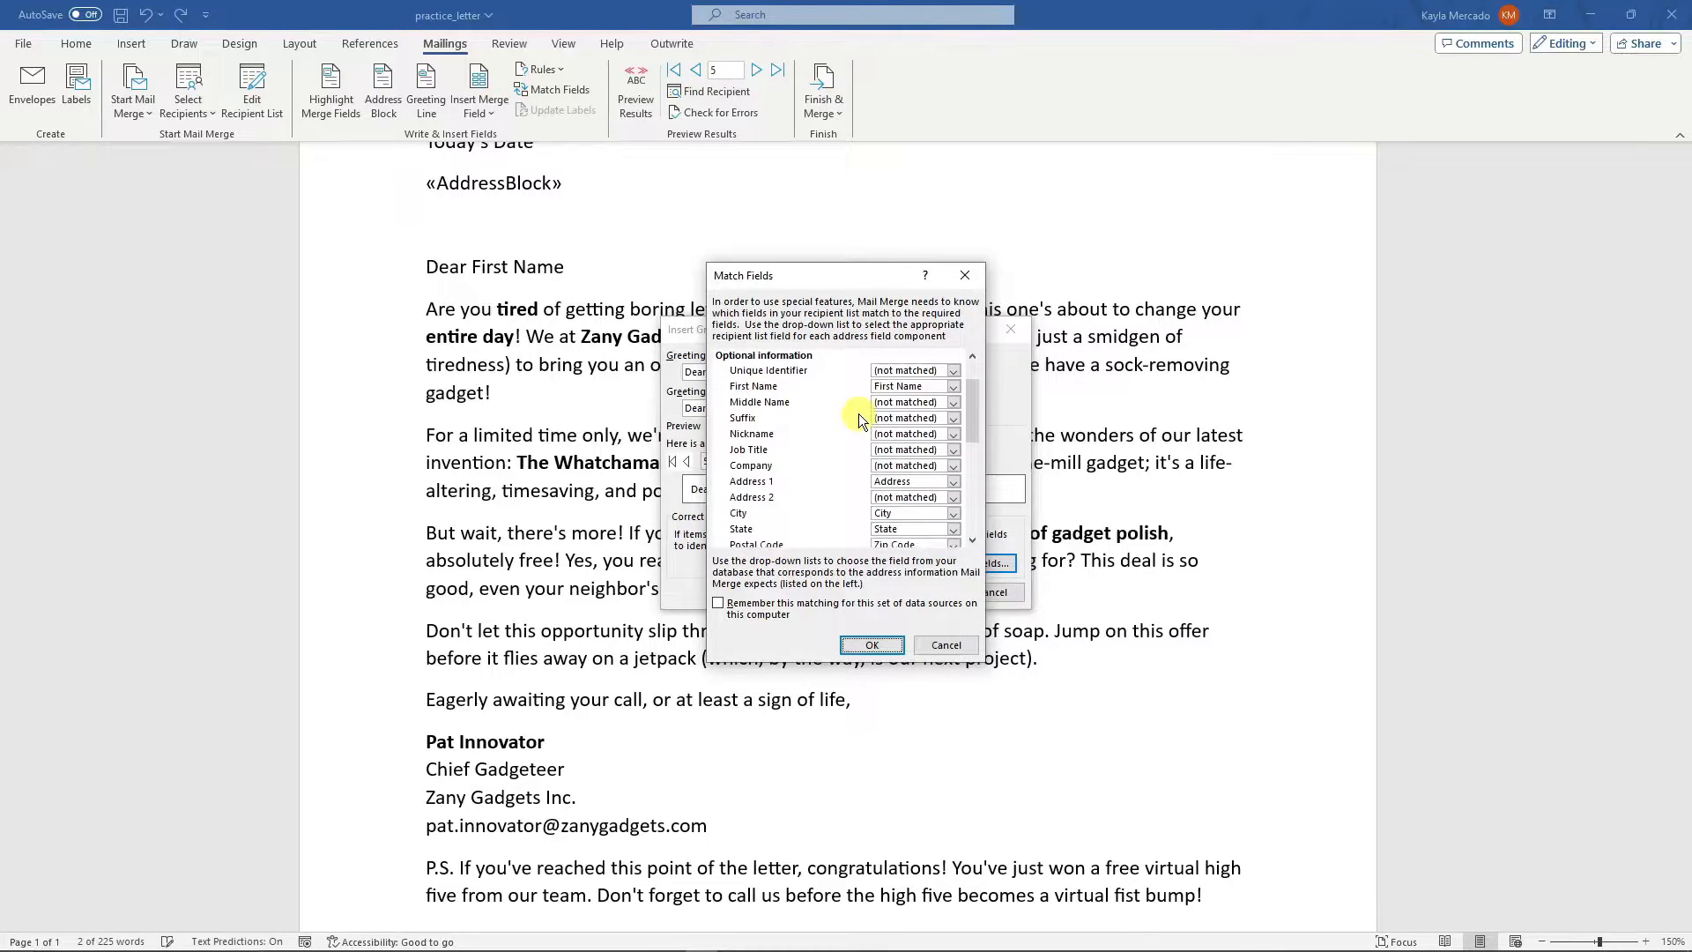
scroll(859, 411, down, 5)
scroll(861, 409, up, 10)
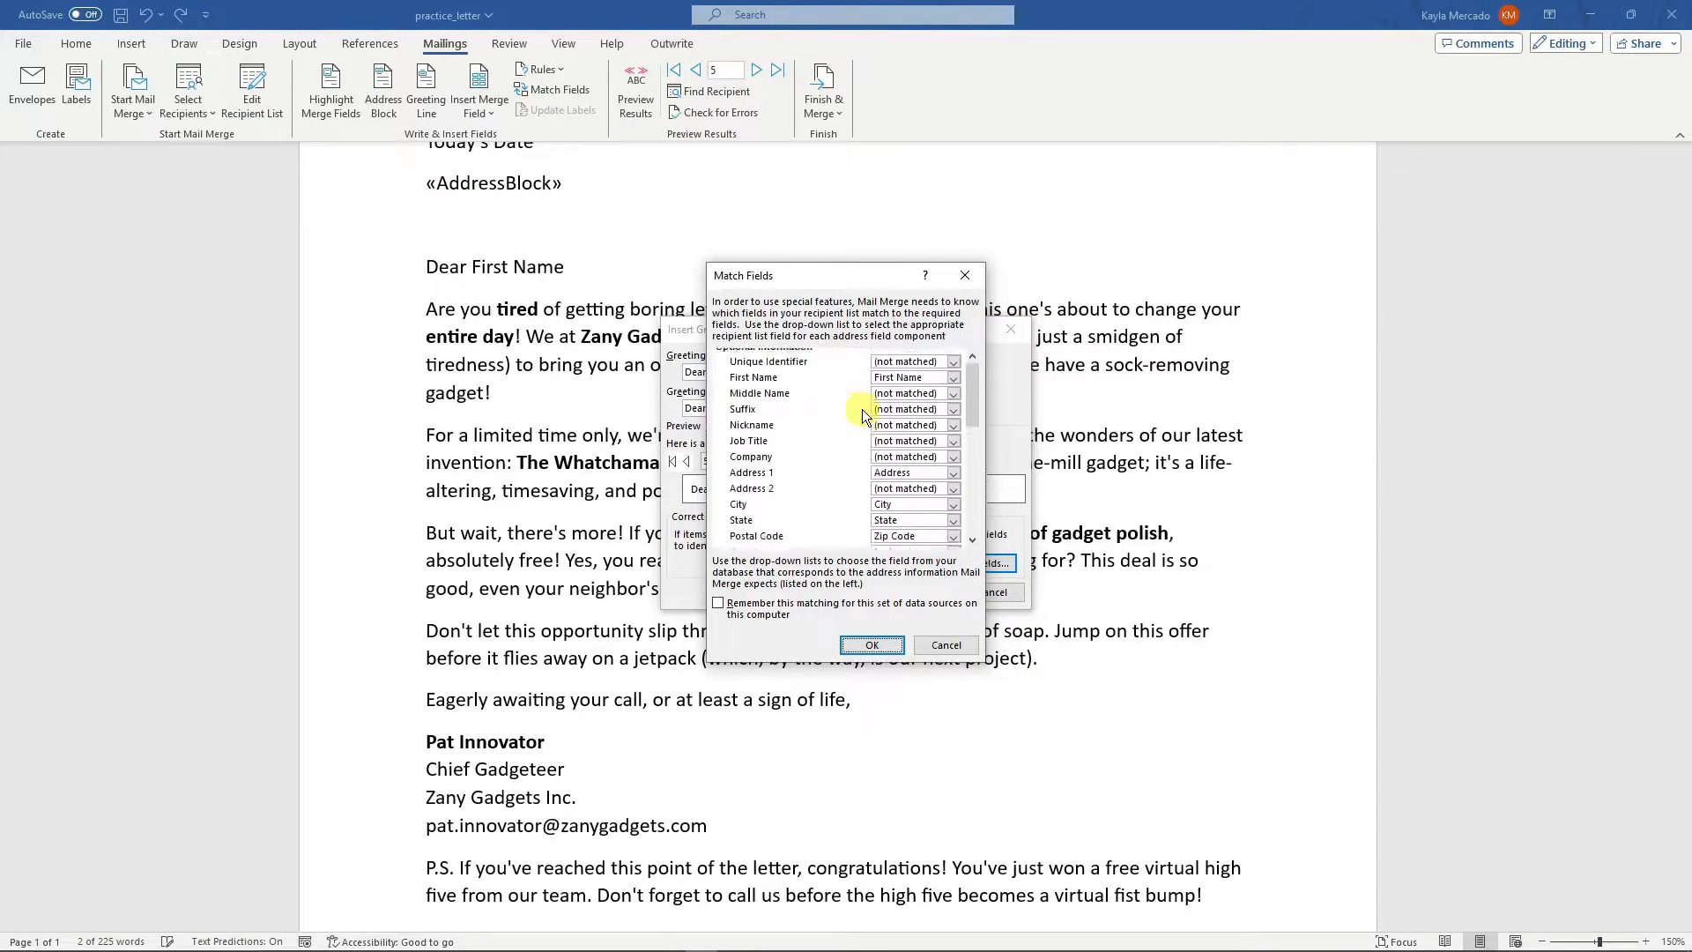
click(965, 276)
click(915, 592)
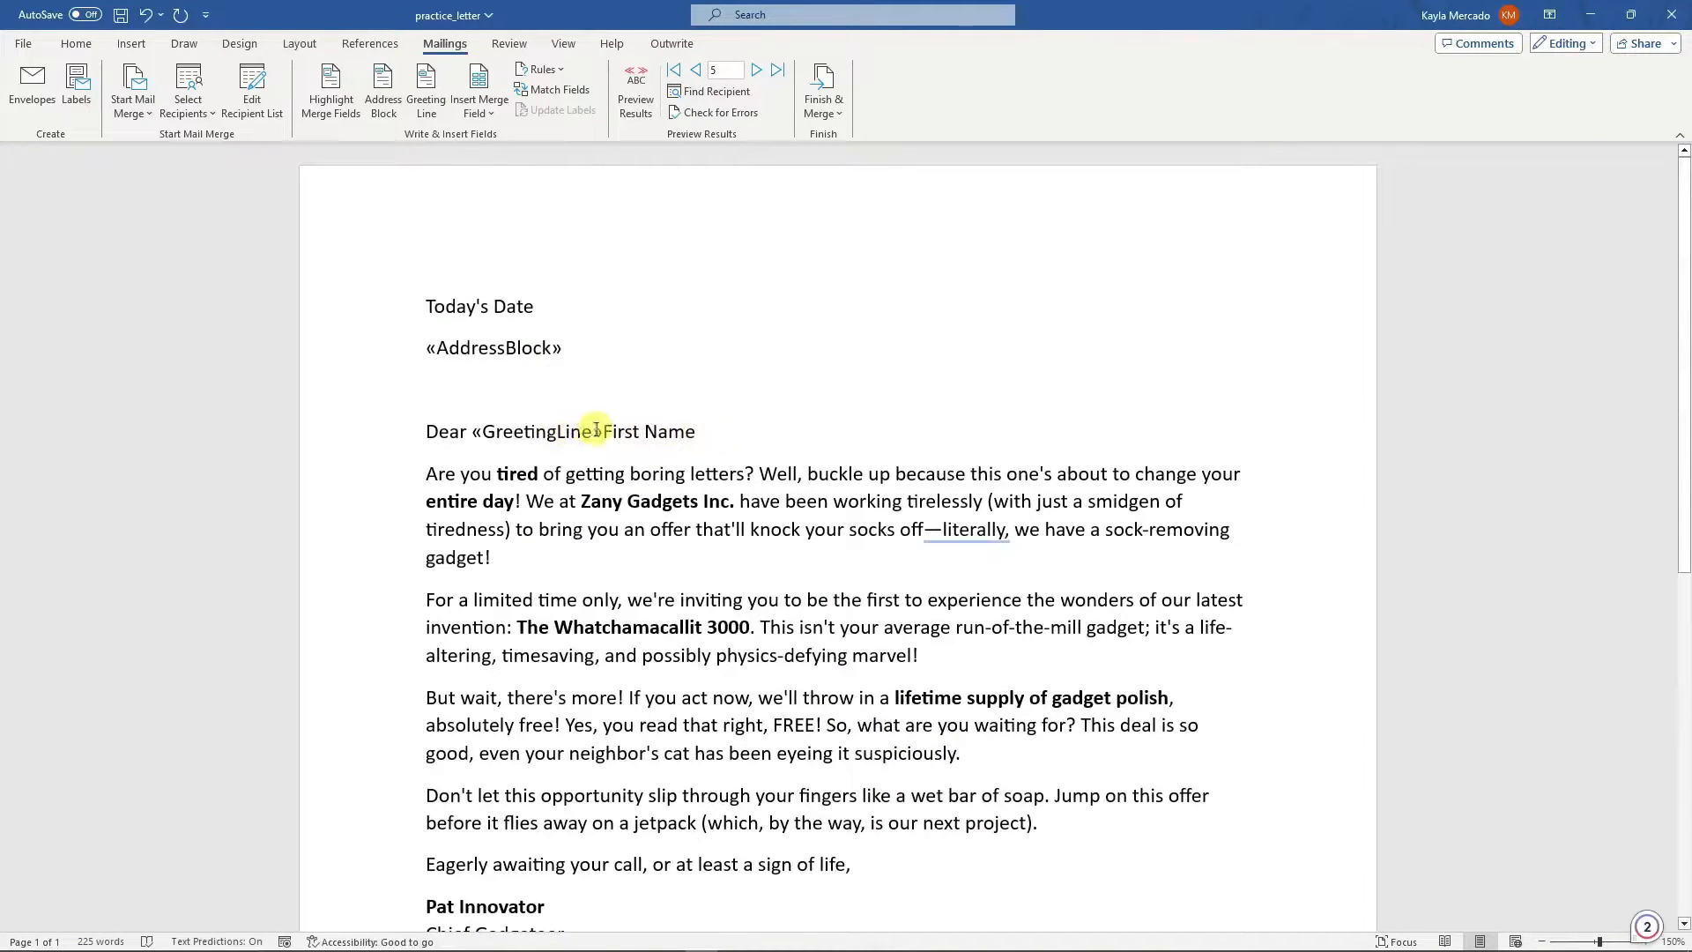
drag(605, 432, 696, 431)
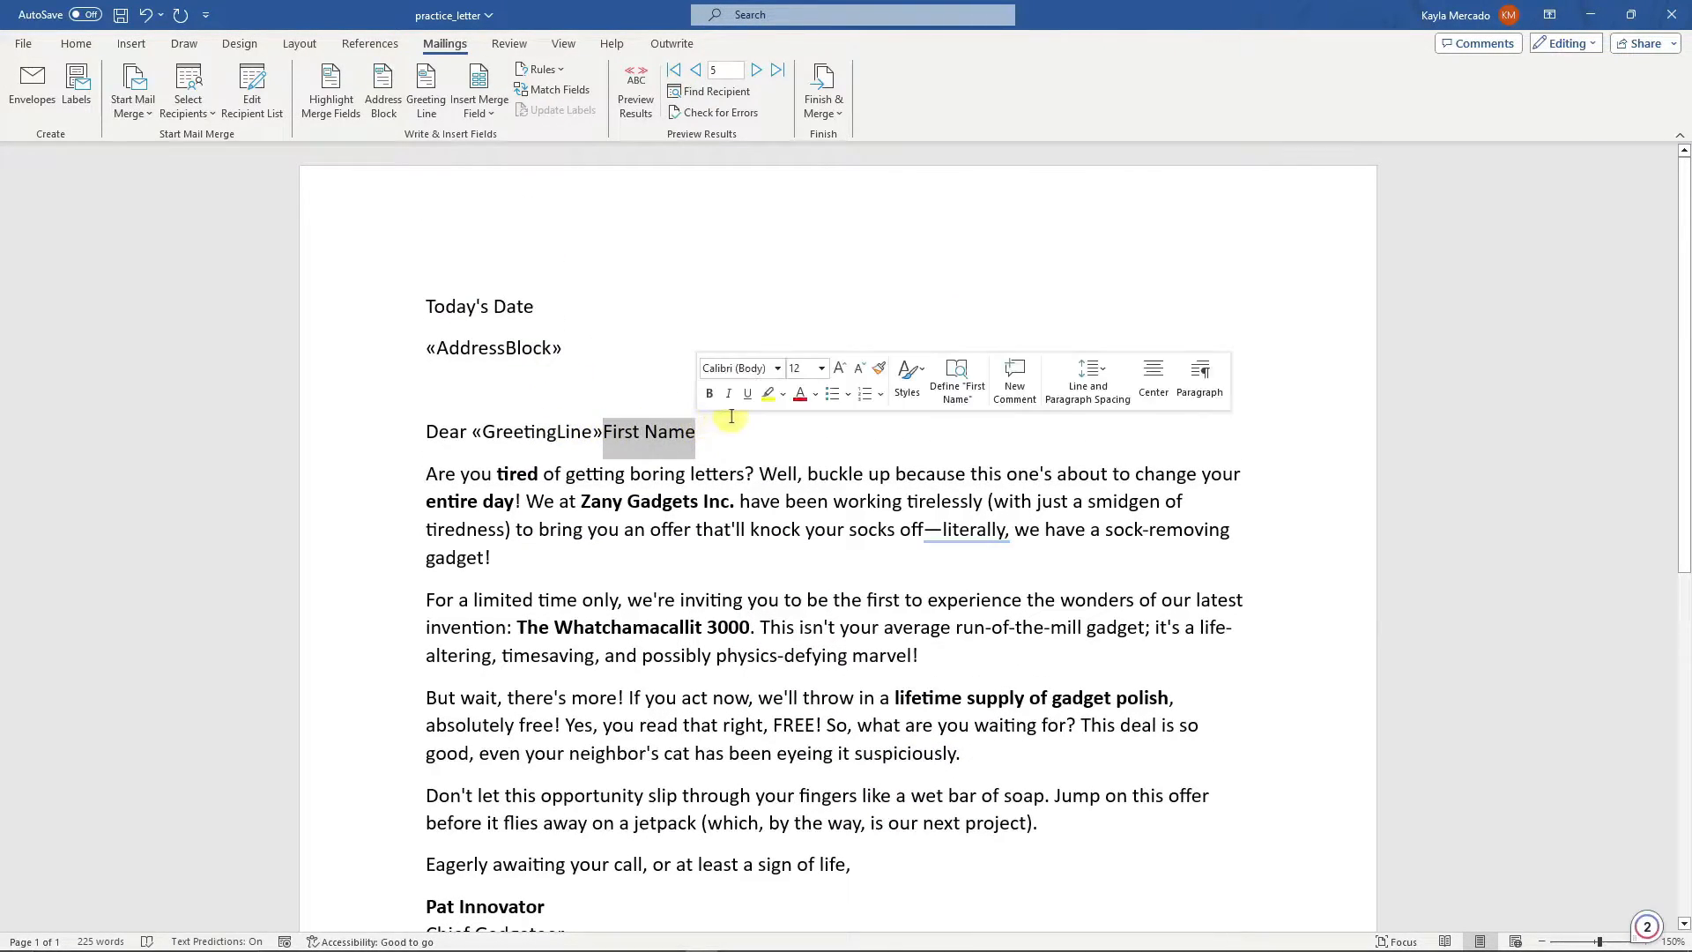
key(BackSpace)
- Add a line below the P.S. paragraph reading "We have this email on file, is this correct?"
scroll(709, 445, down, 5)
click(696, 695)
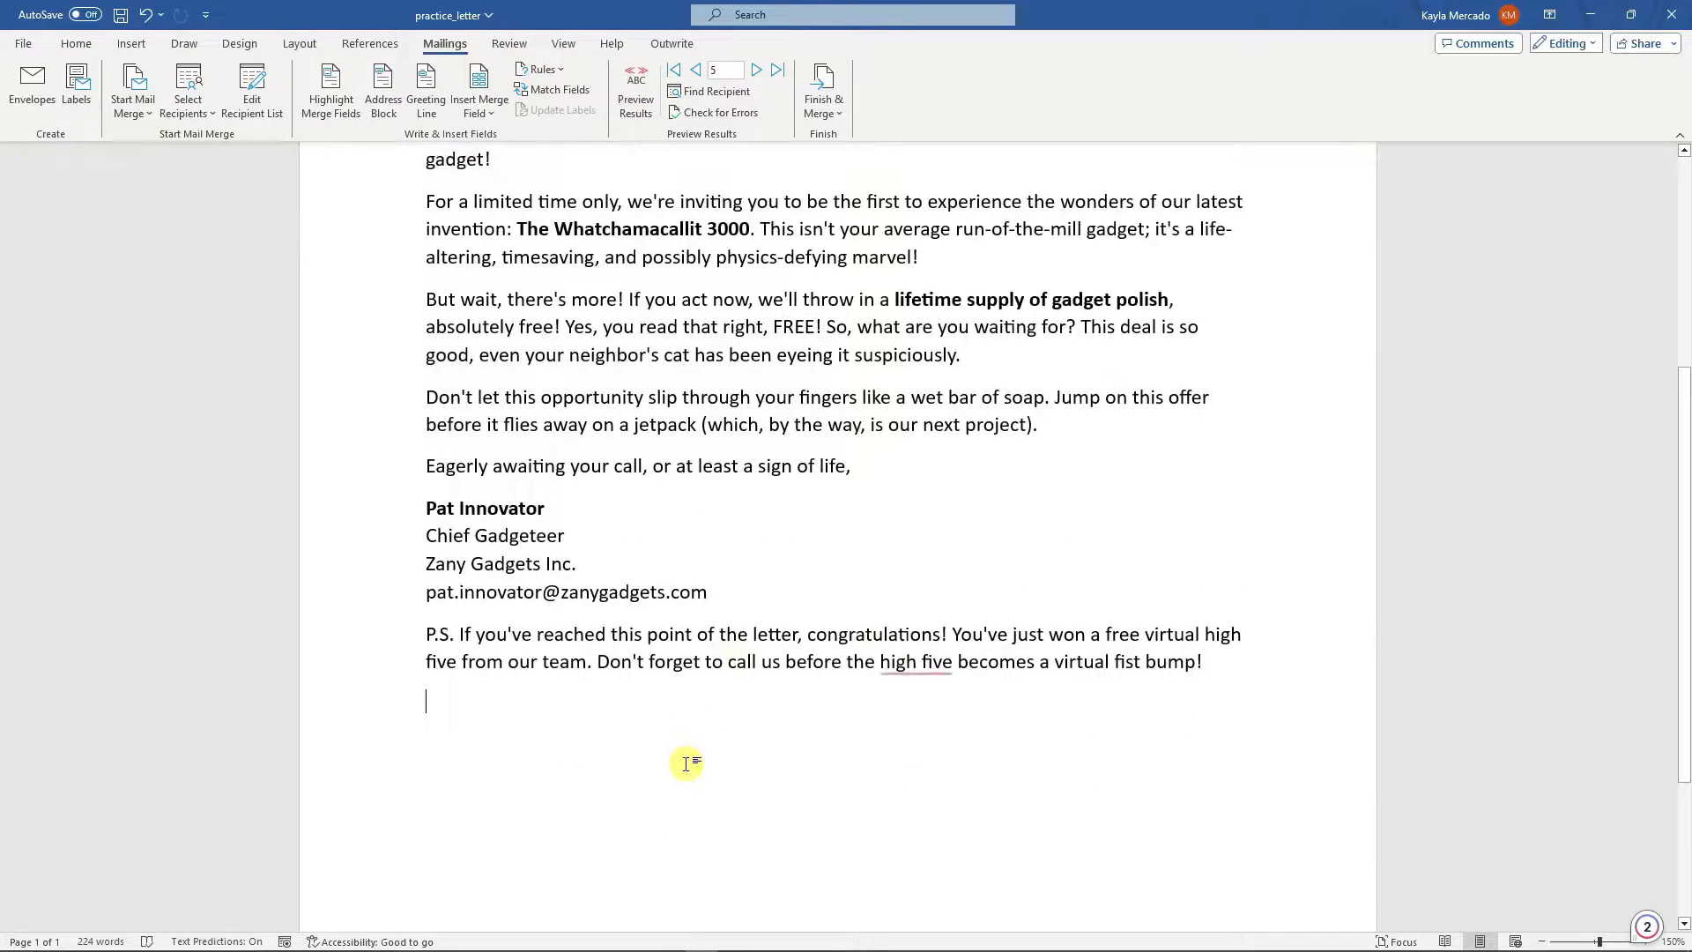
key(Return)
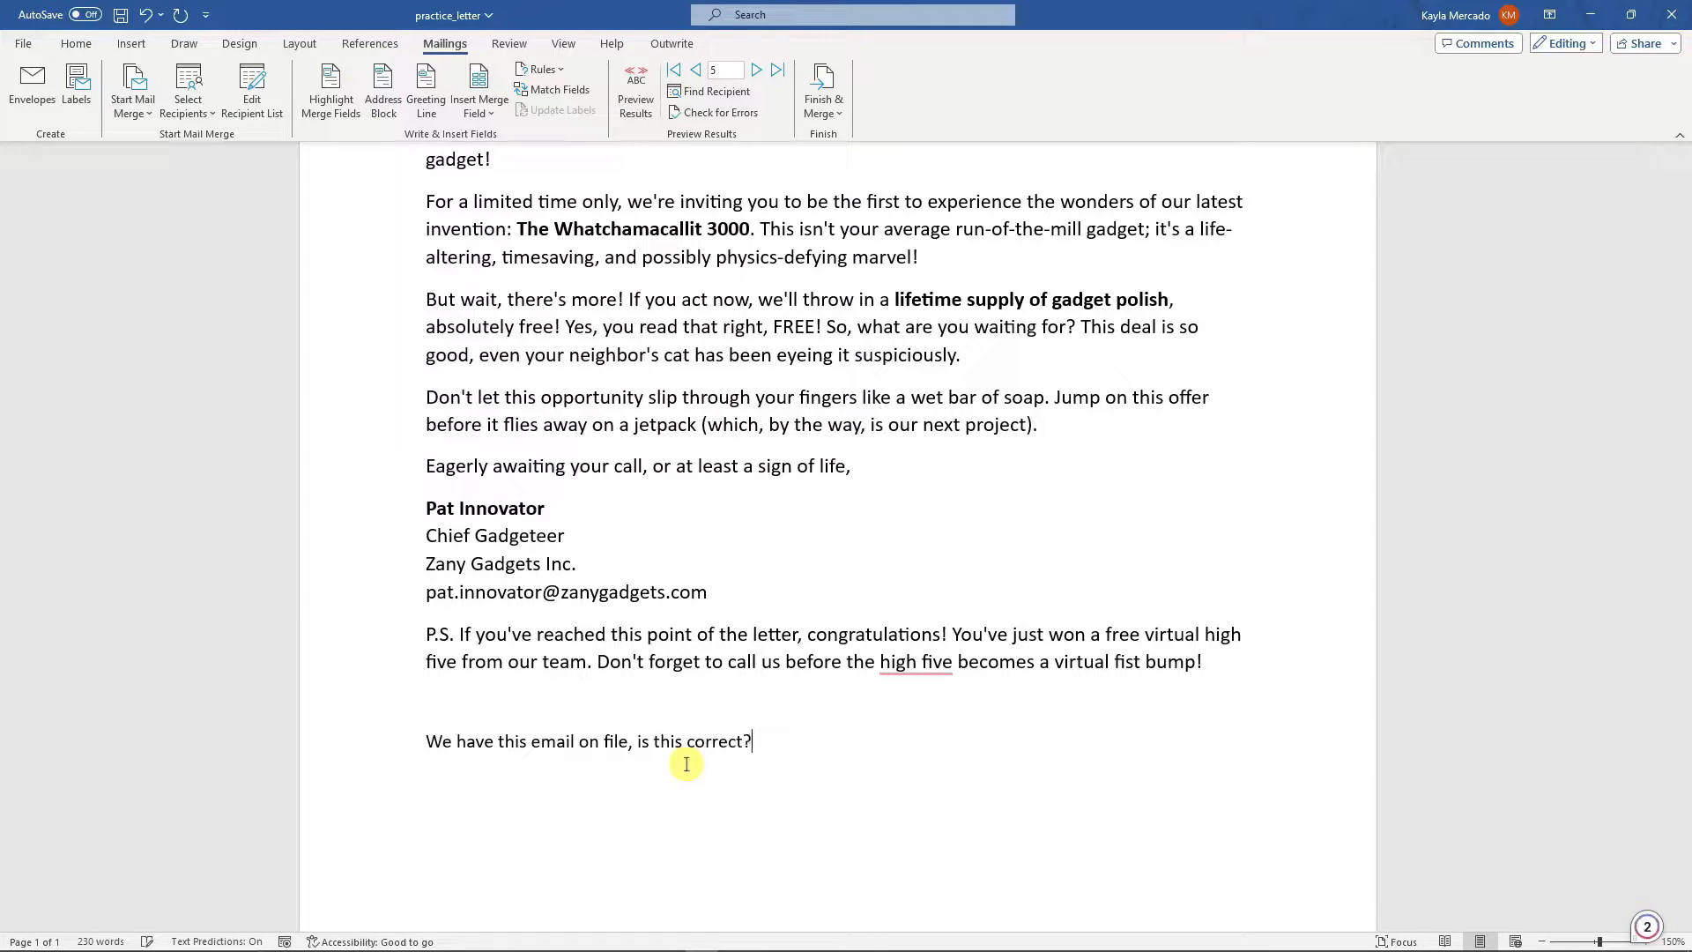
- Insert the Email merge field after the word "email" in the closing question
double_click(584, 744)
click(579, 747)
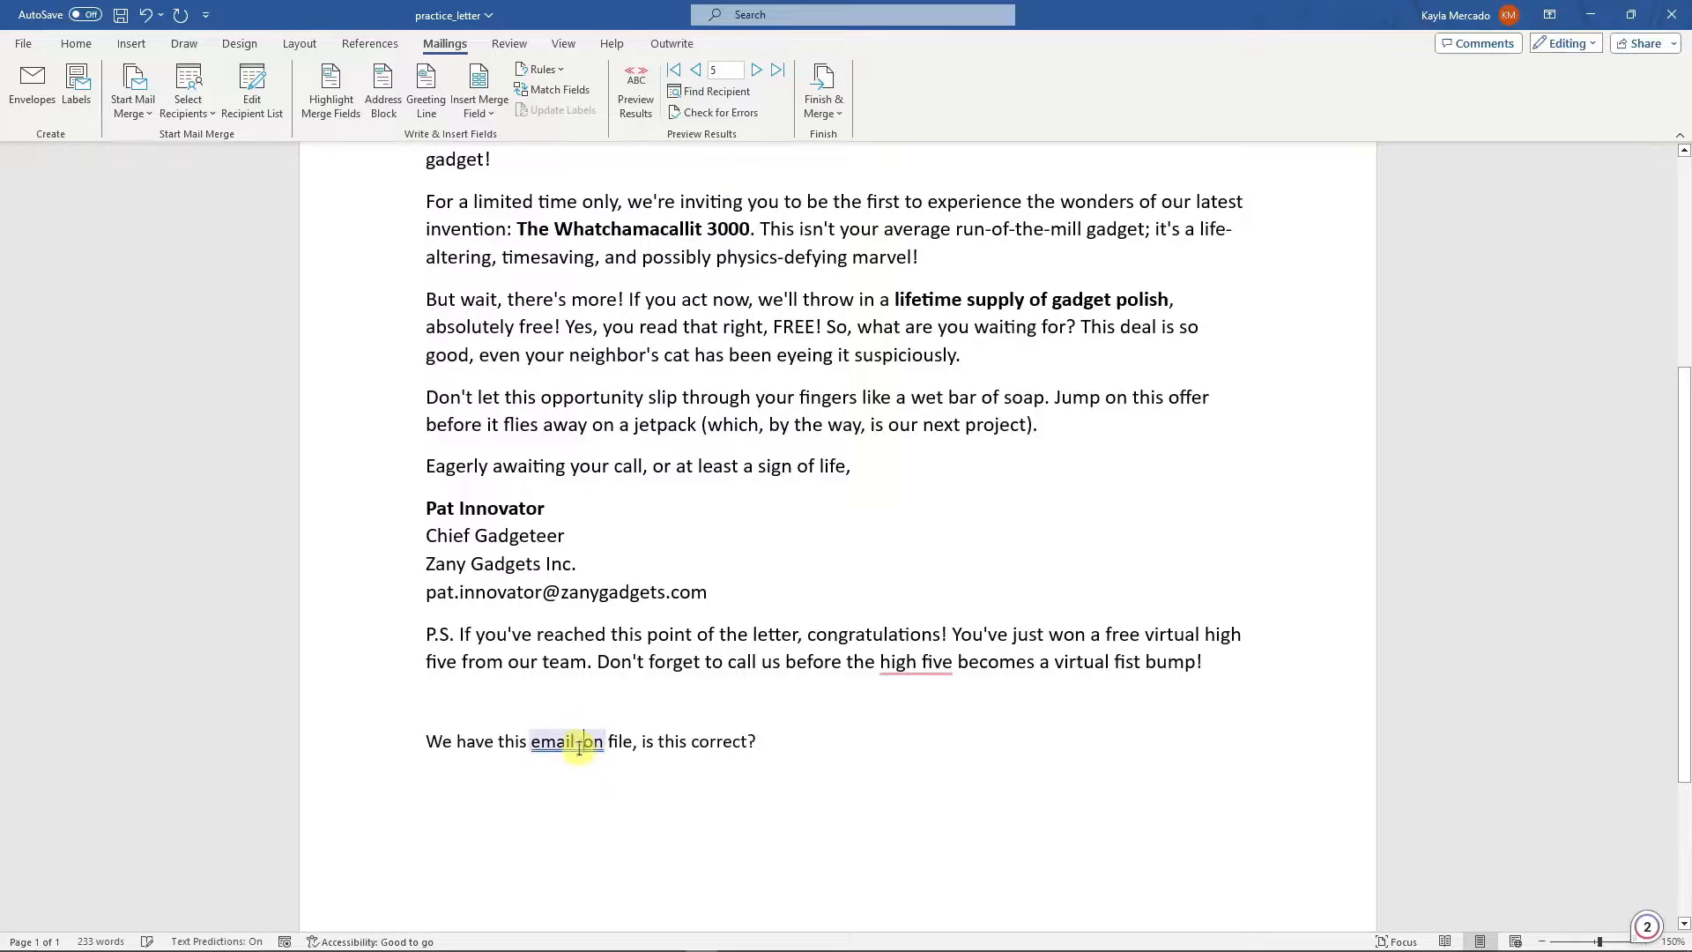
double_click(579, 740)
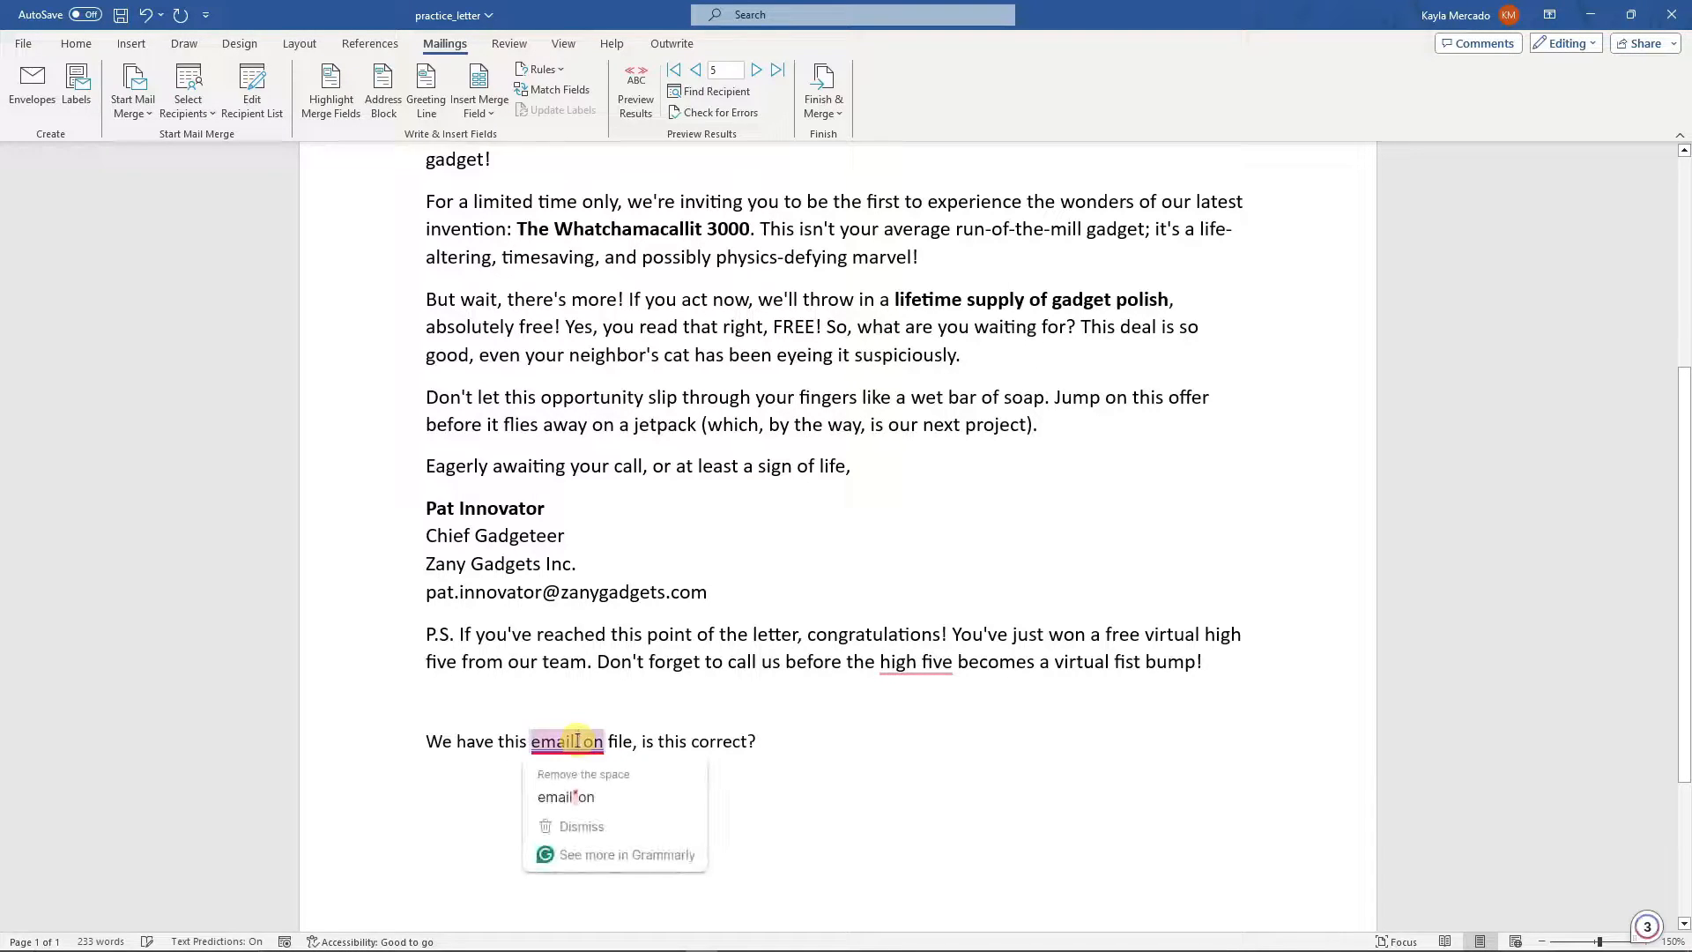
click(804, 783)
click(588, 748)
click(477, 113)
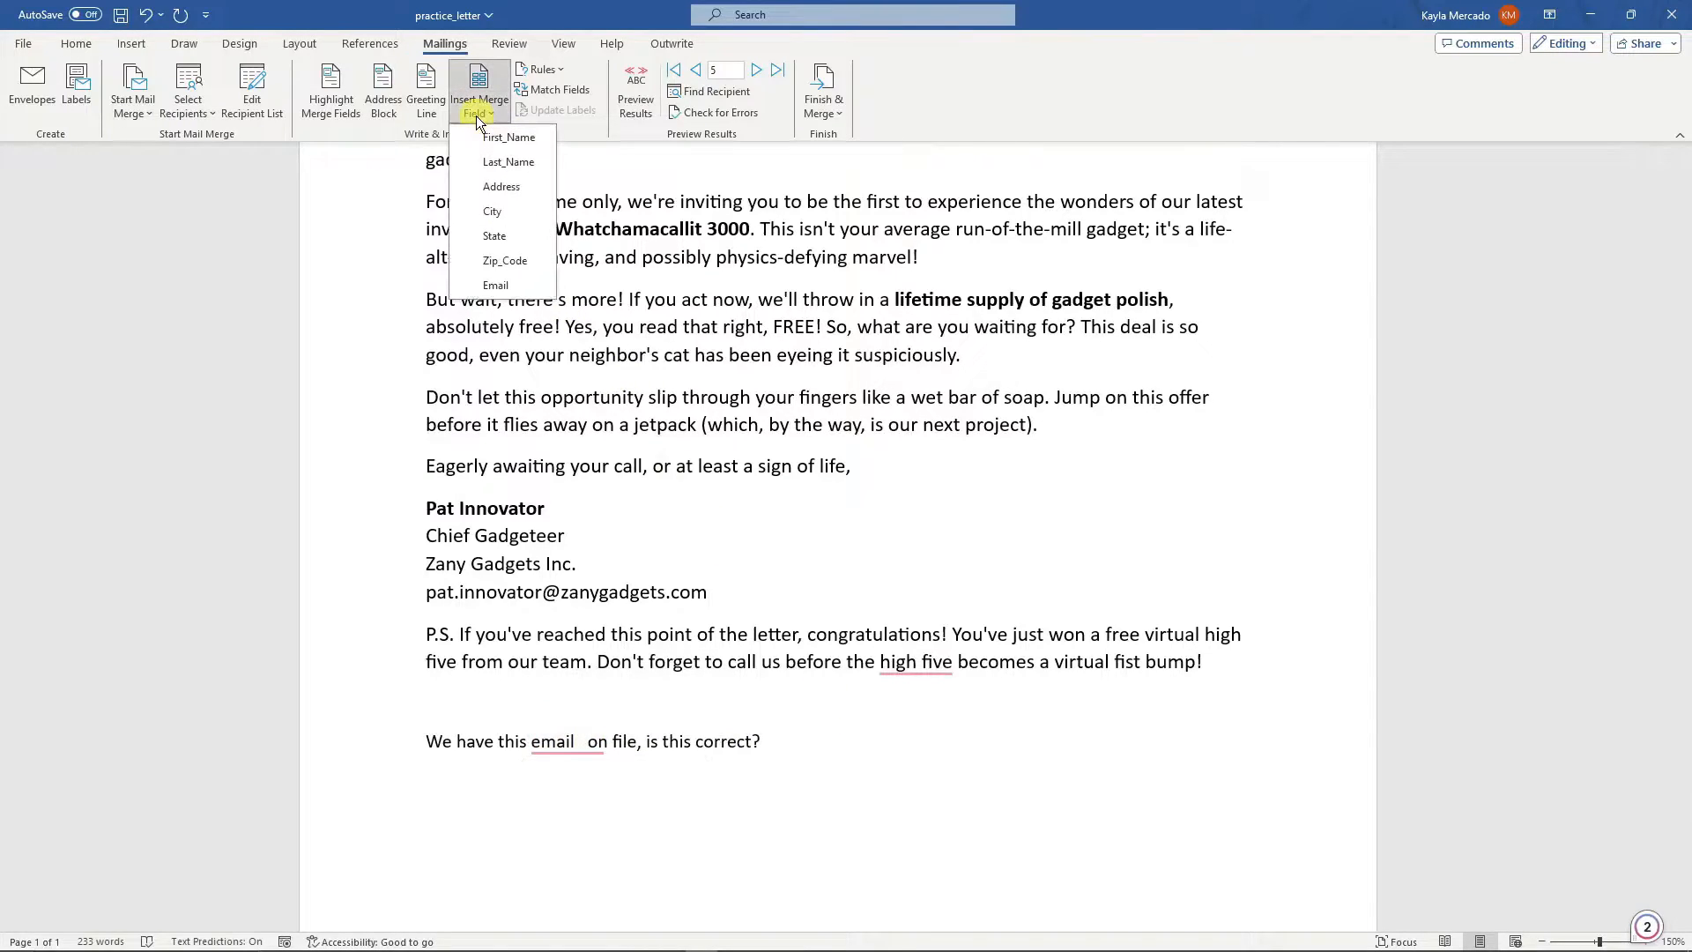
click(514, 278)
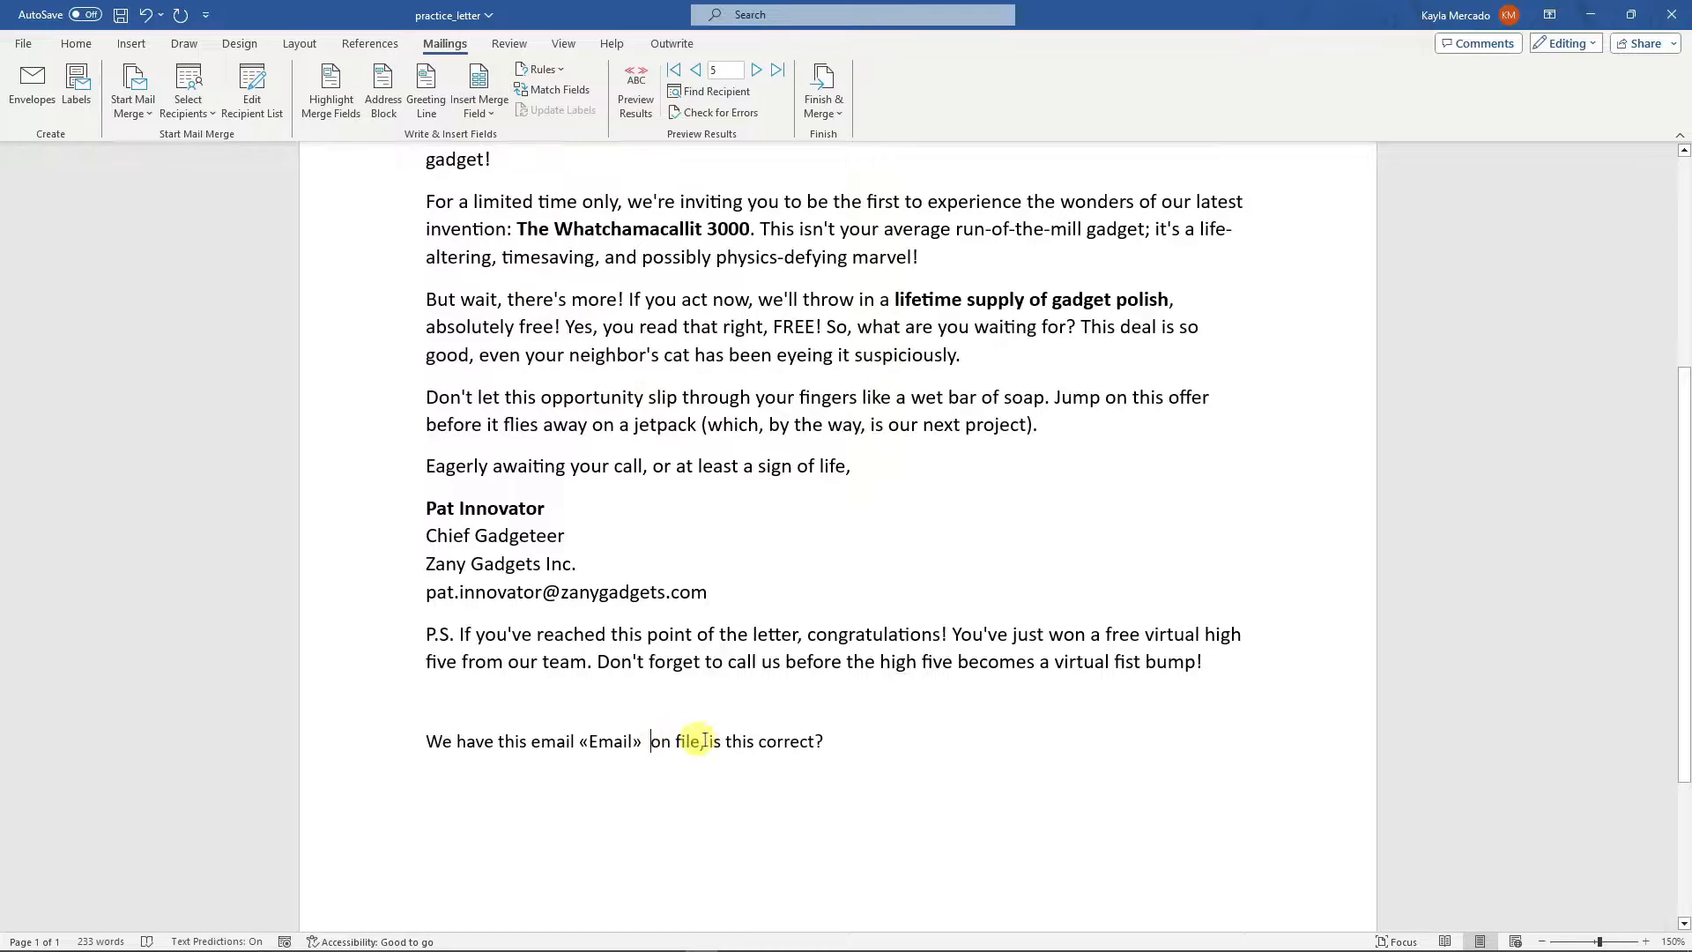
- Replace the extra space after the Email merge field with a comma, keeping one space before "on file"
key(BackSpace)
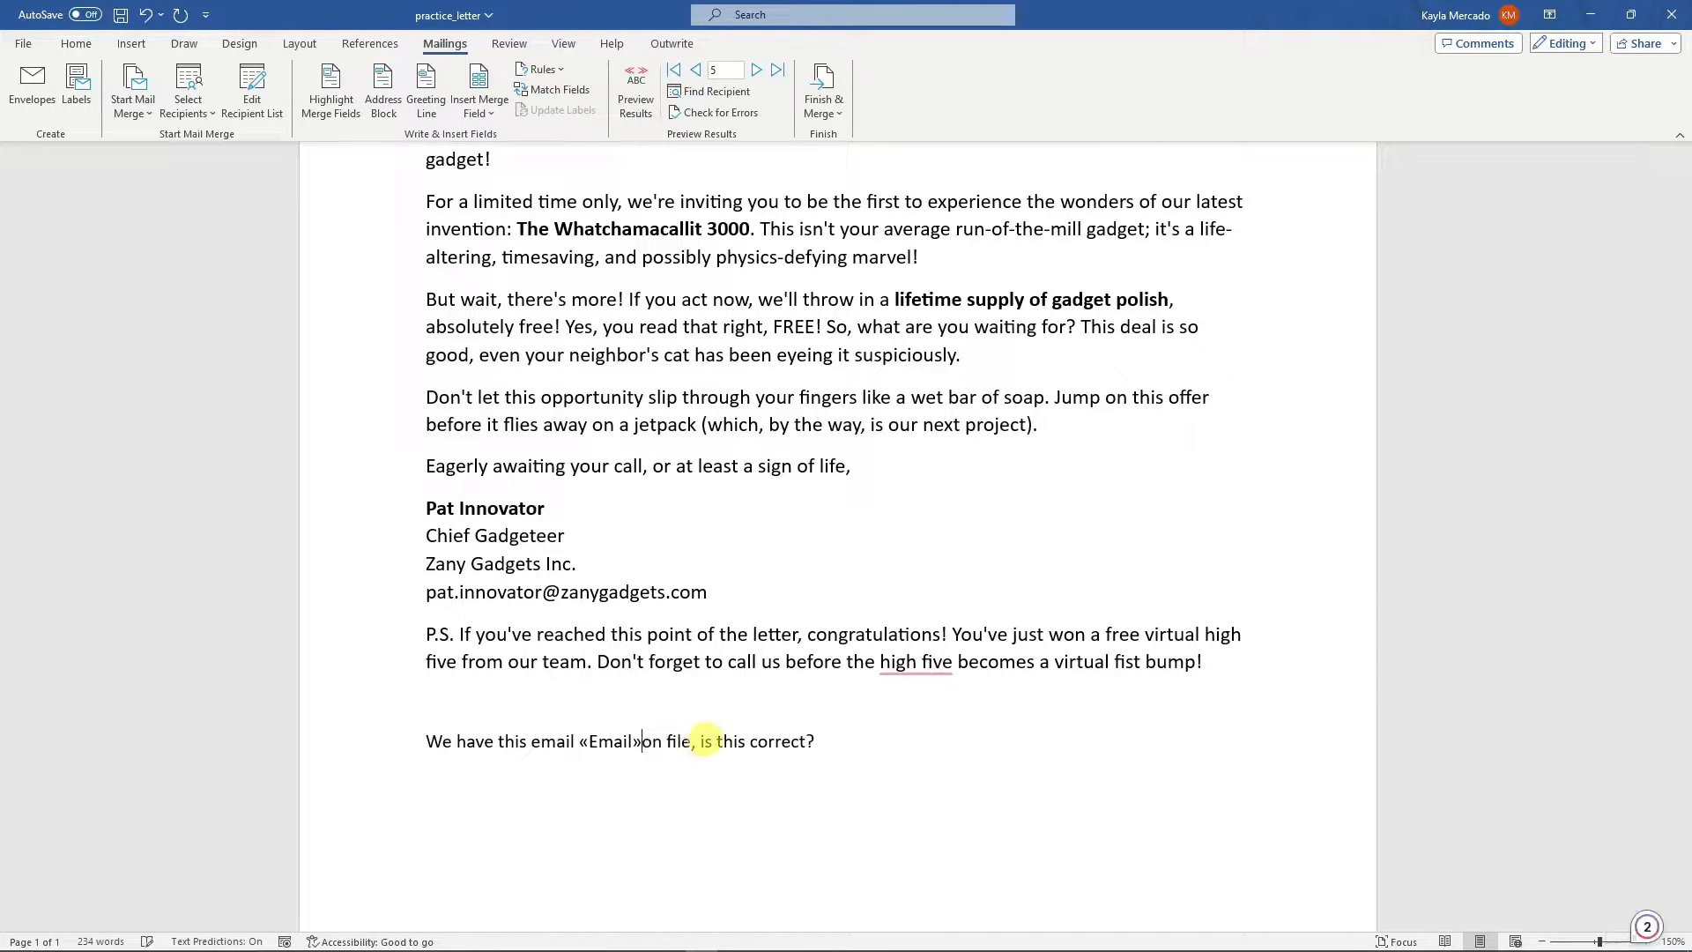
text(,)
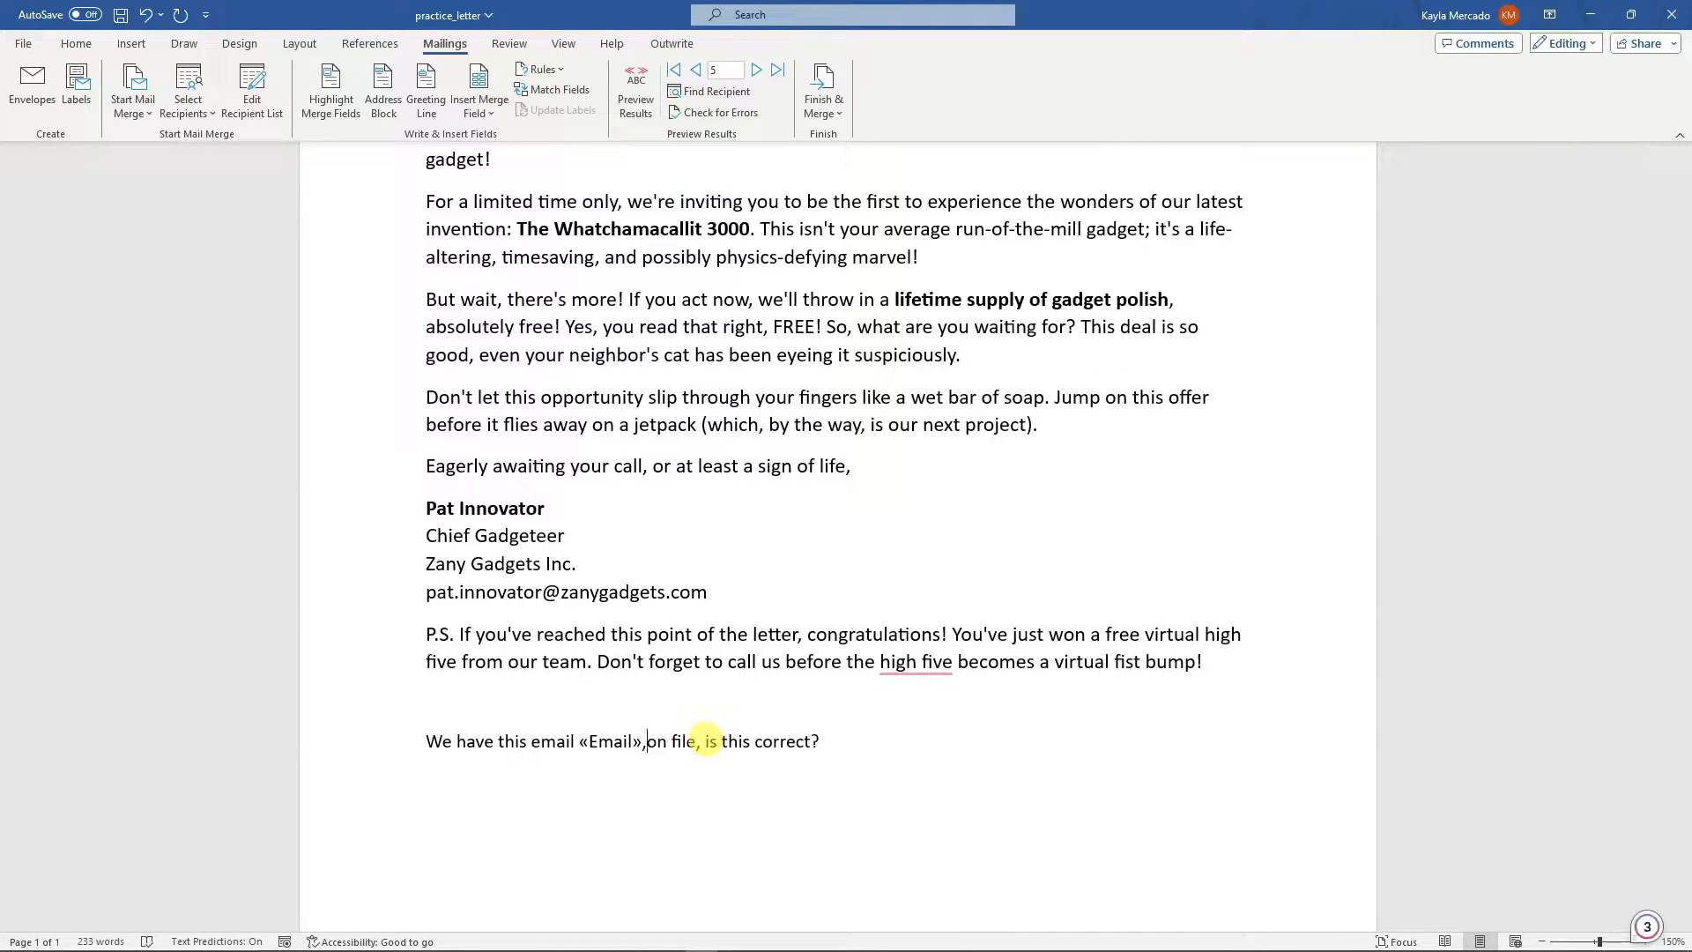
click(820, 739)
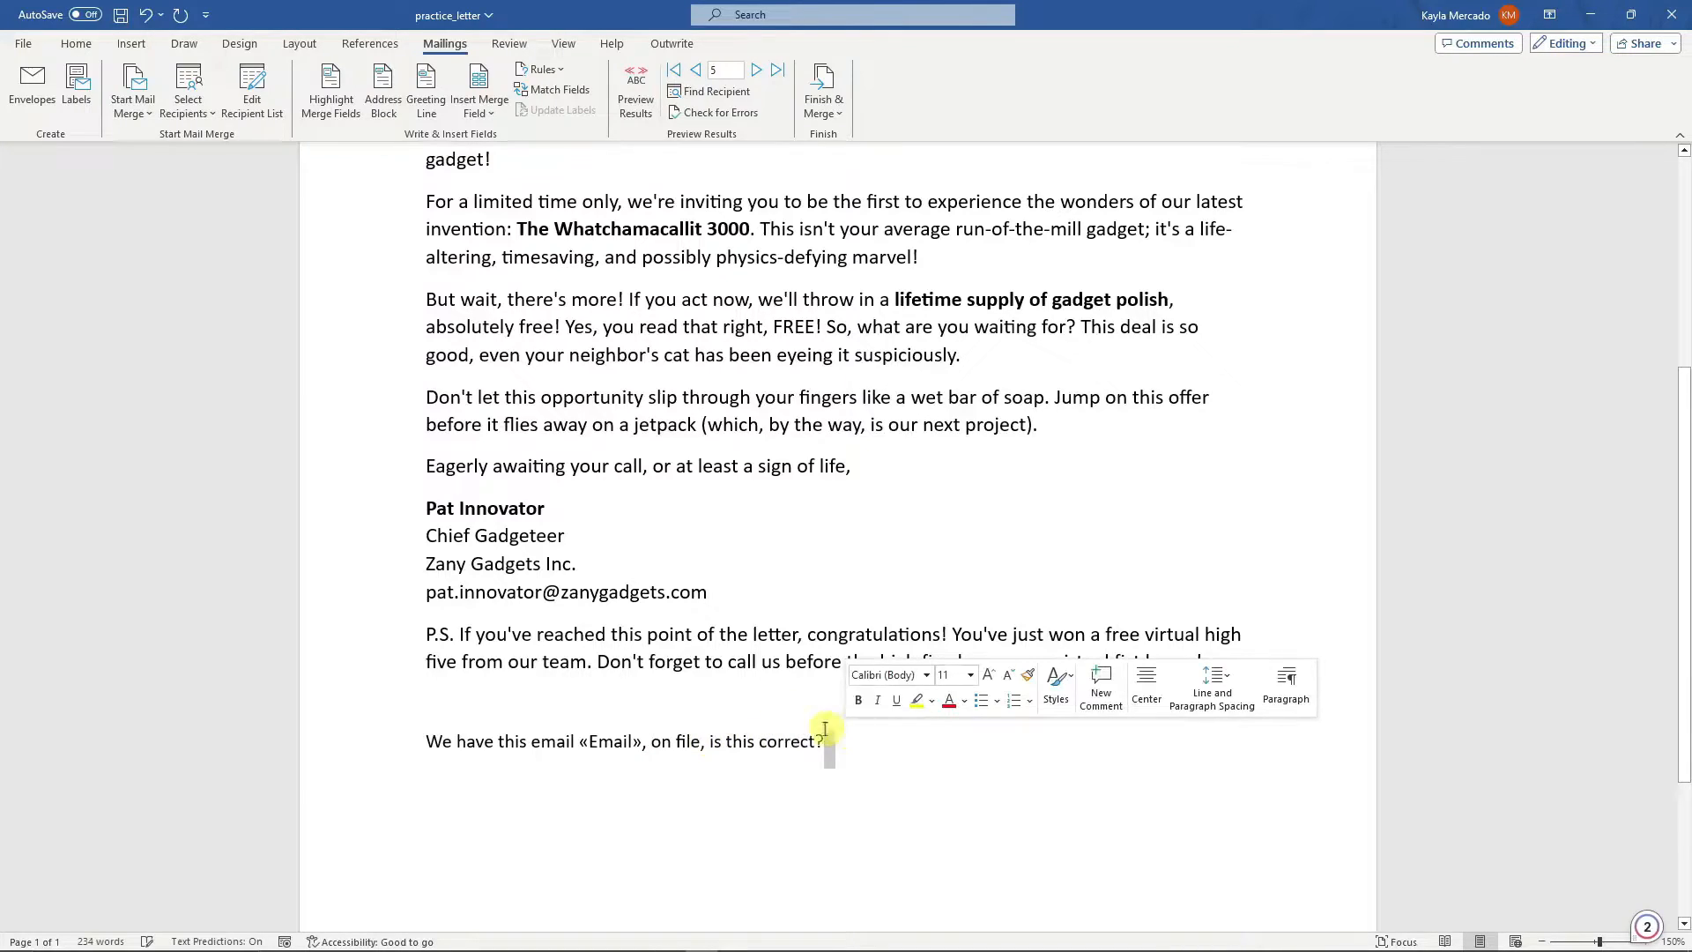
- Compare the available merge fields with the column headings of the practice_mail_merge workbook in Excel, and return to the letter in Word
scroll(653, 629, up, 3)
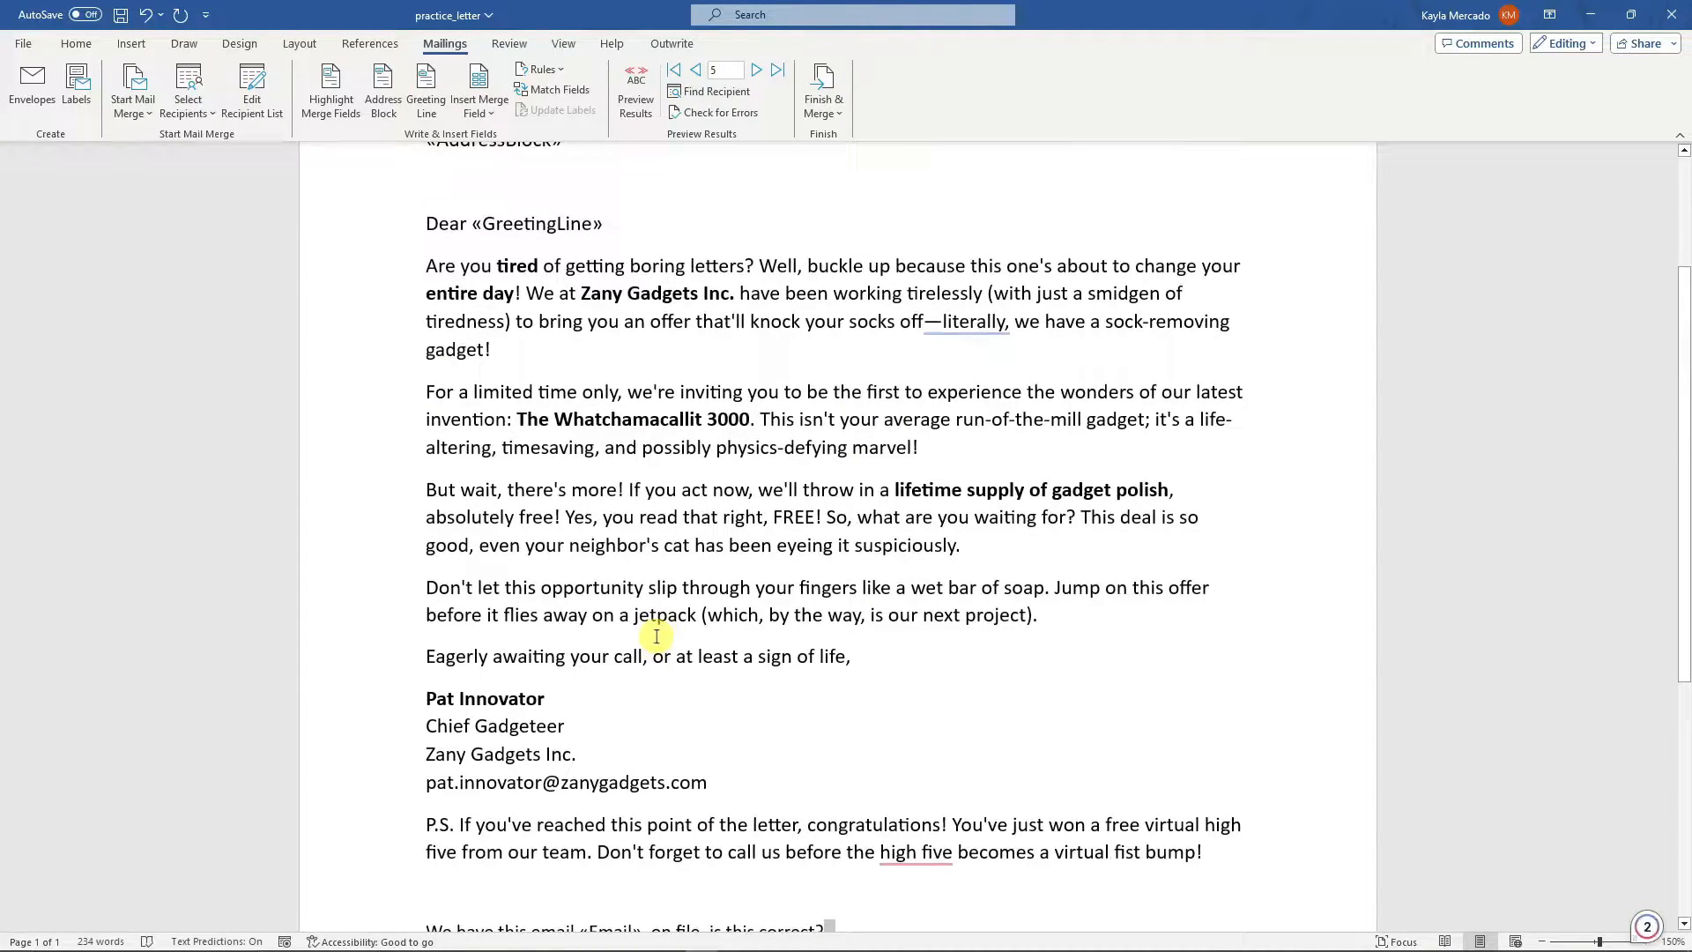
click(484, 111)
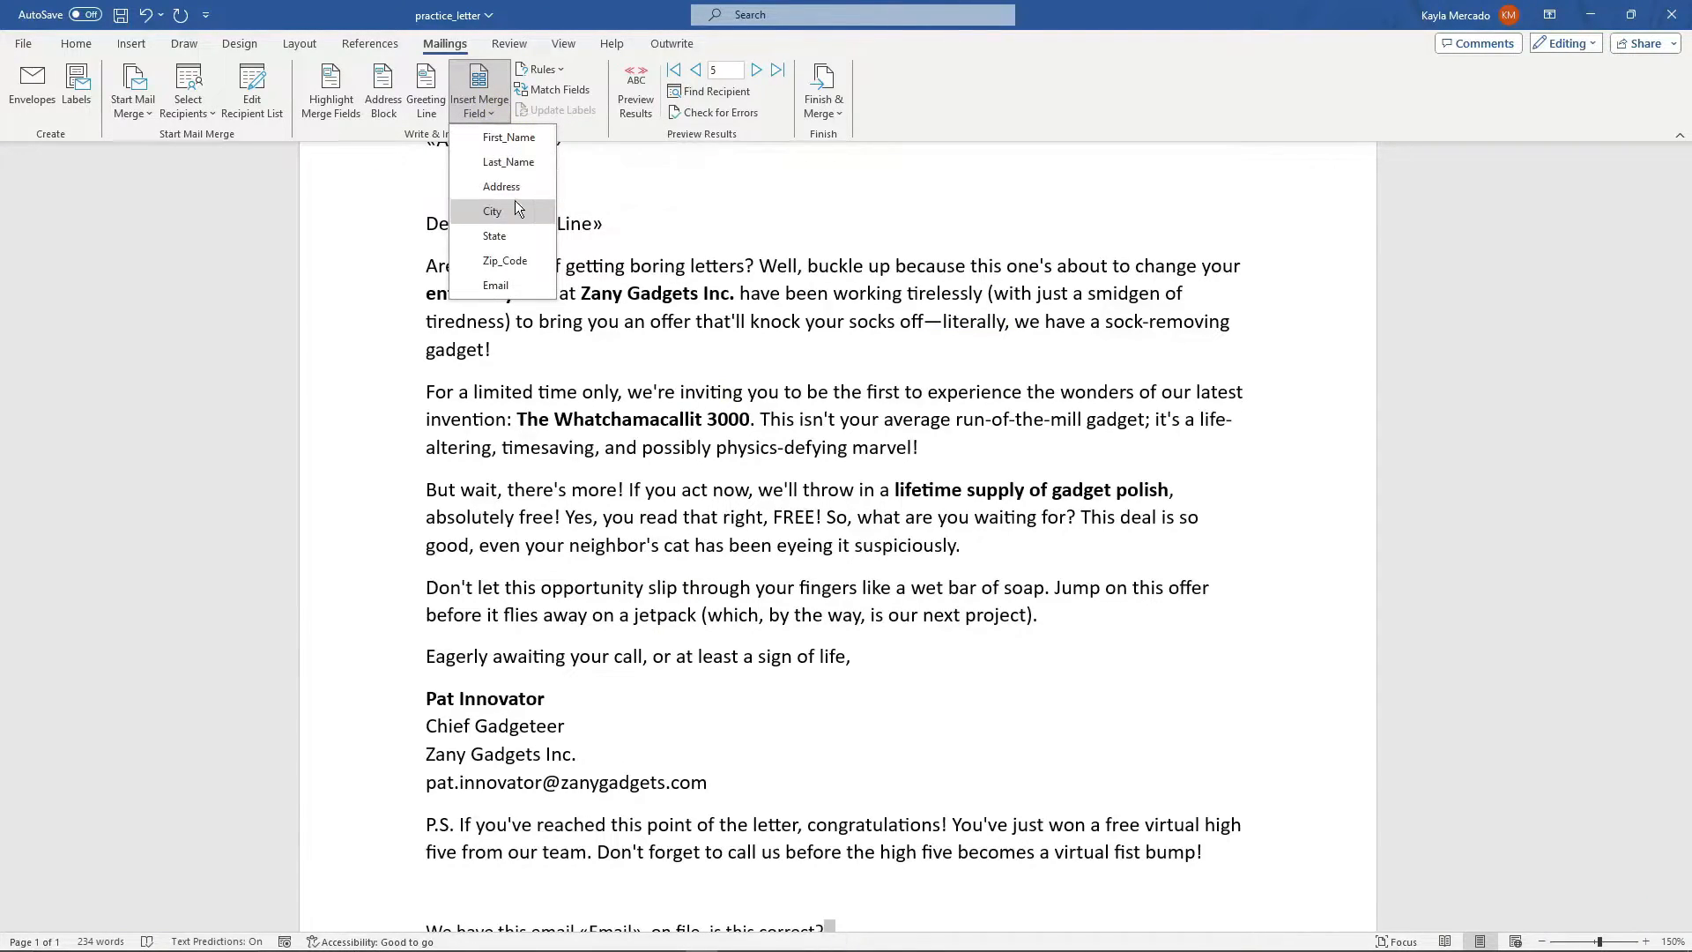
mouse_move(602, 945)
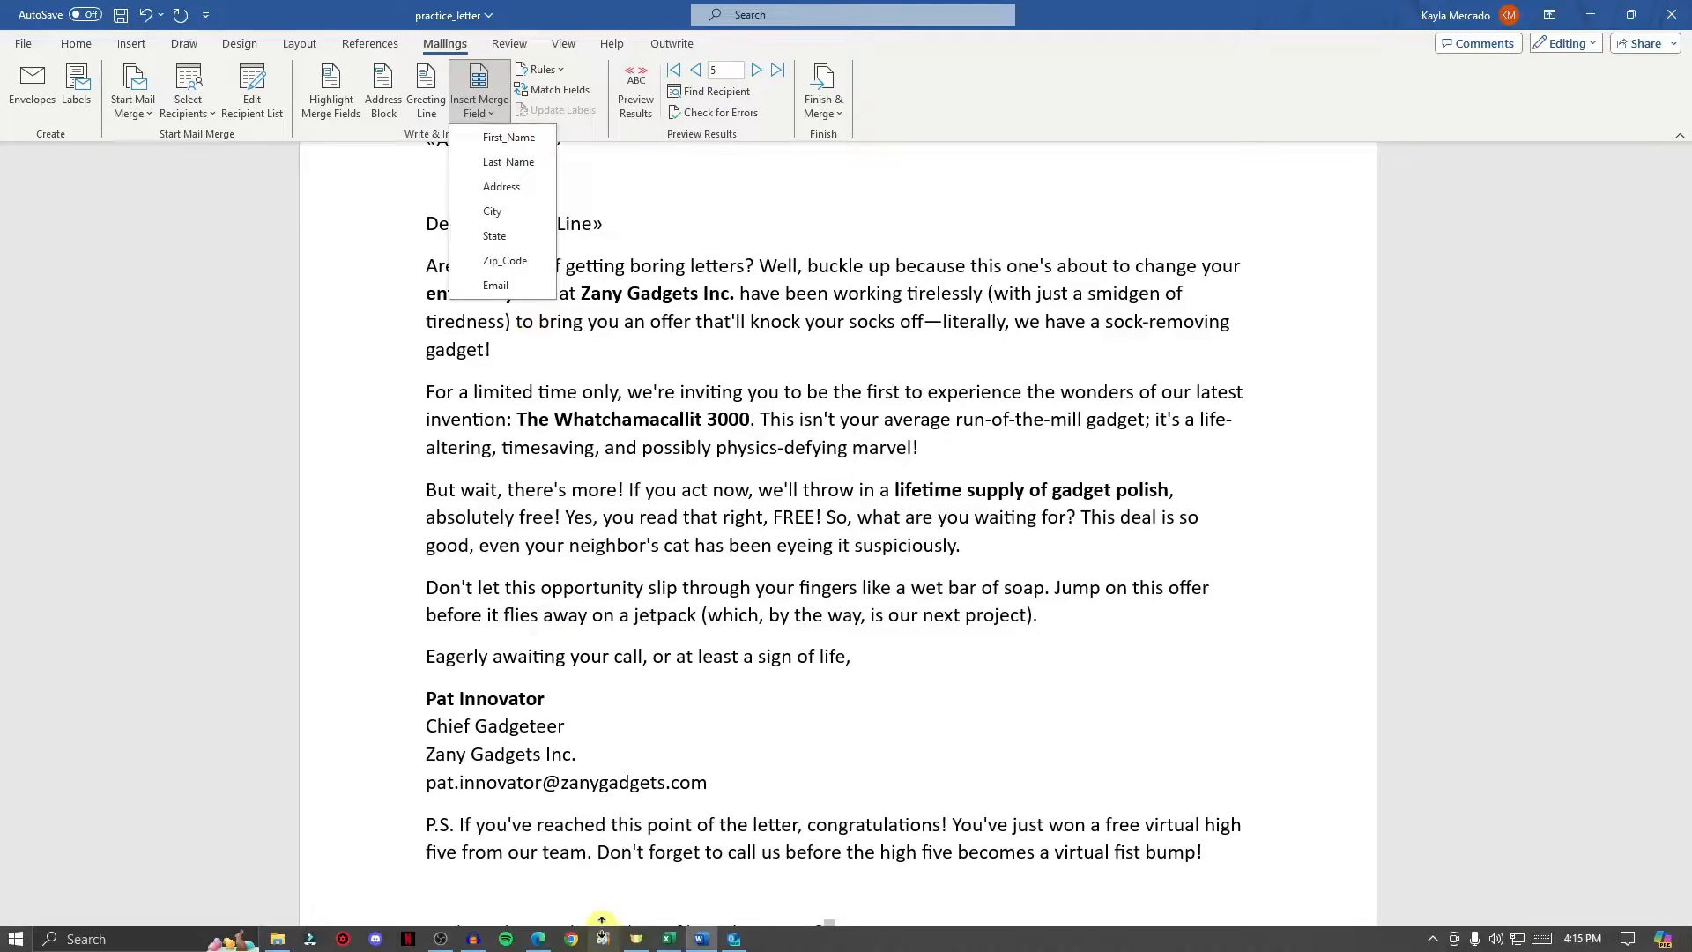
click(670, 945)
drag(626, 212, 630, 313)
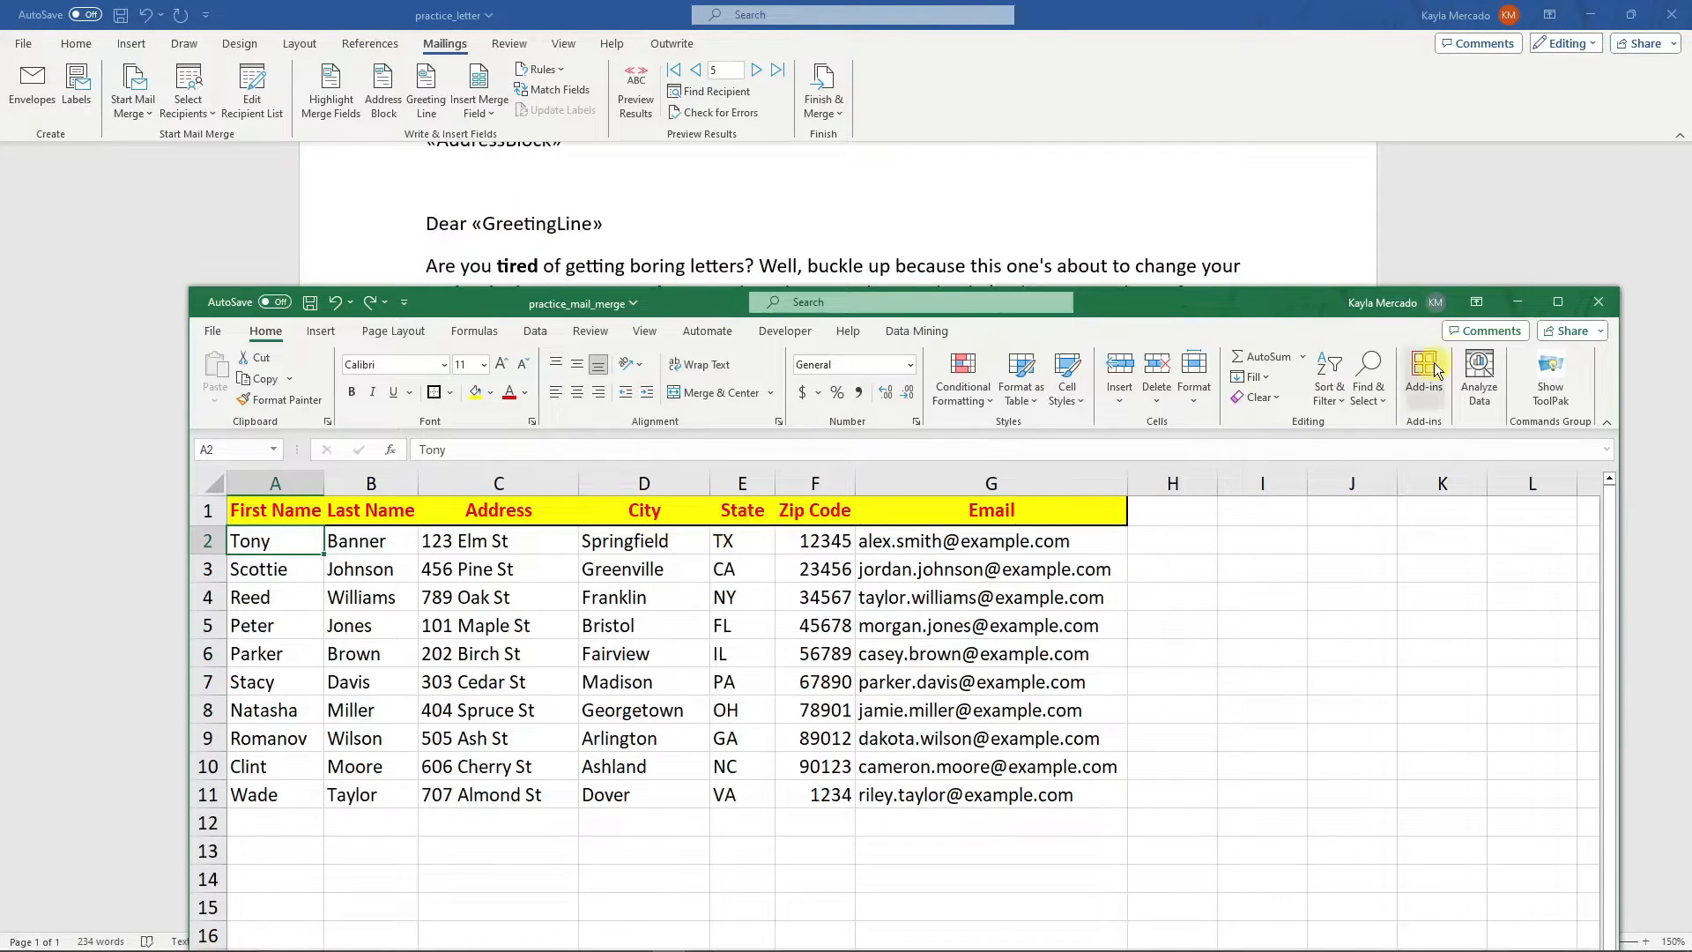
click(1517, 301)
scroll(631, 681, down, 3)
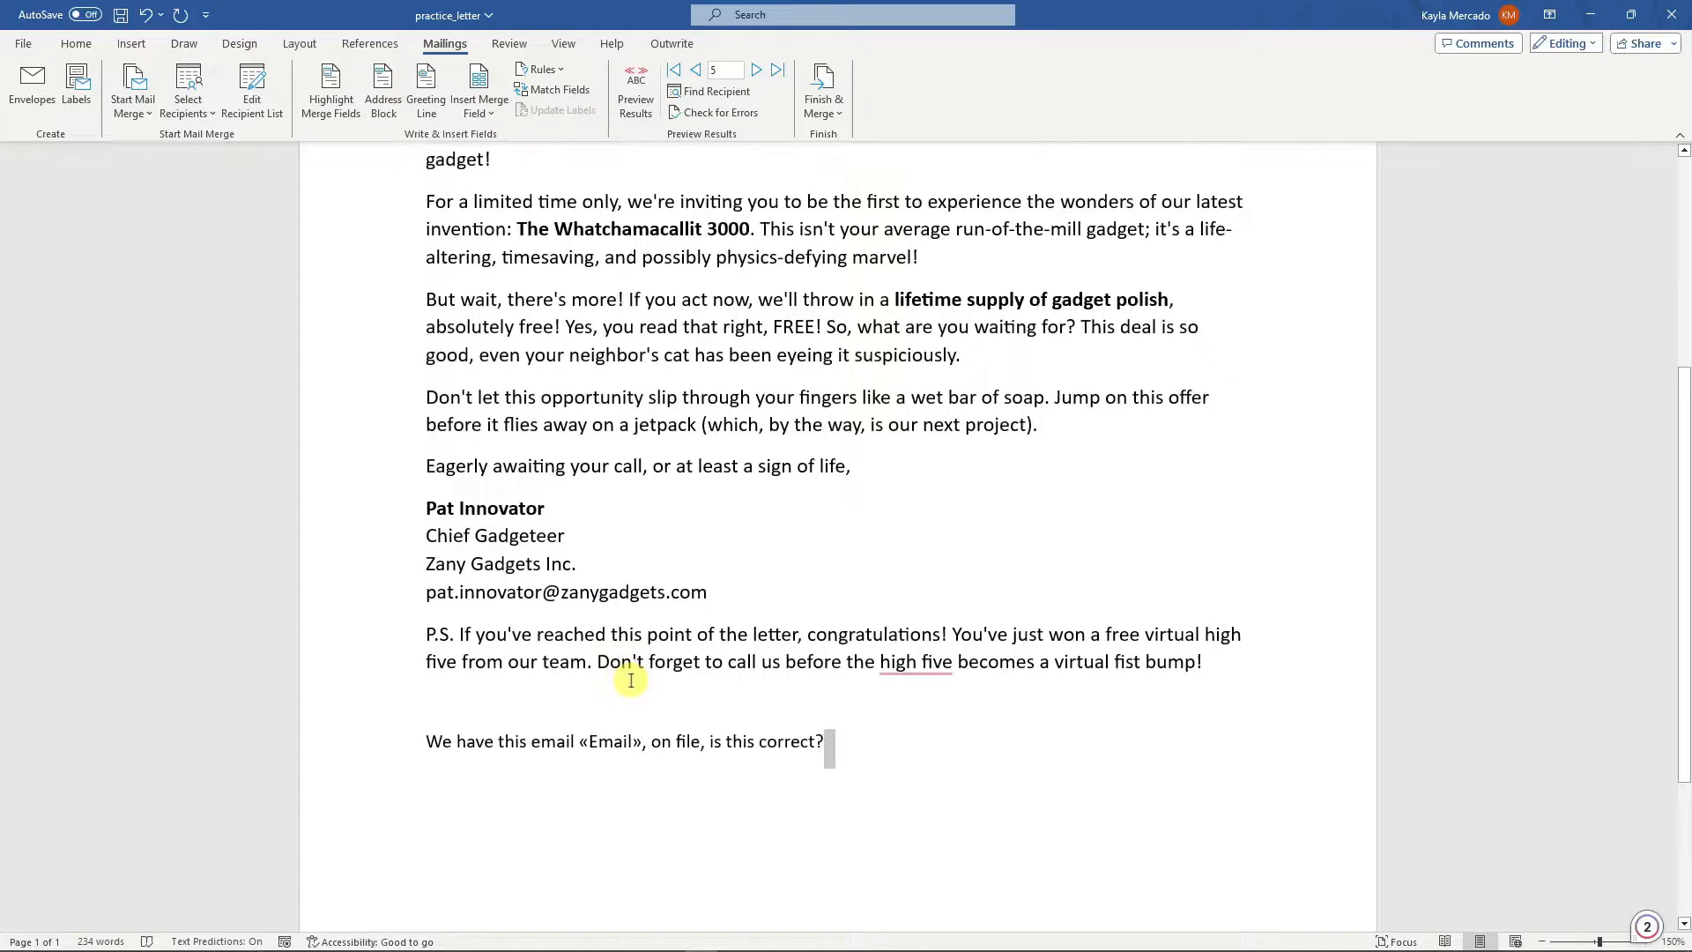
click(848, 739)
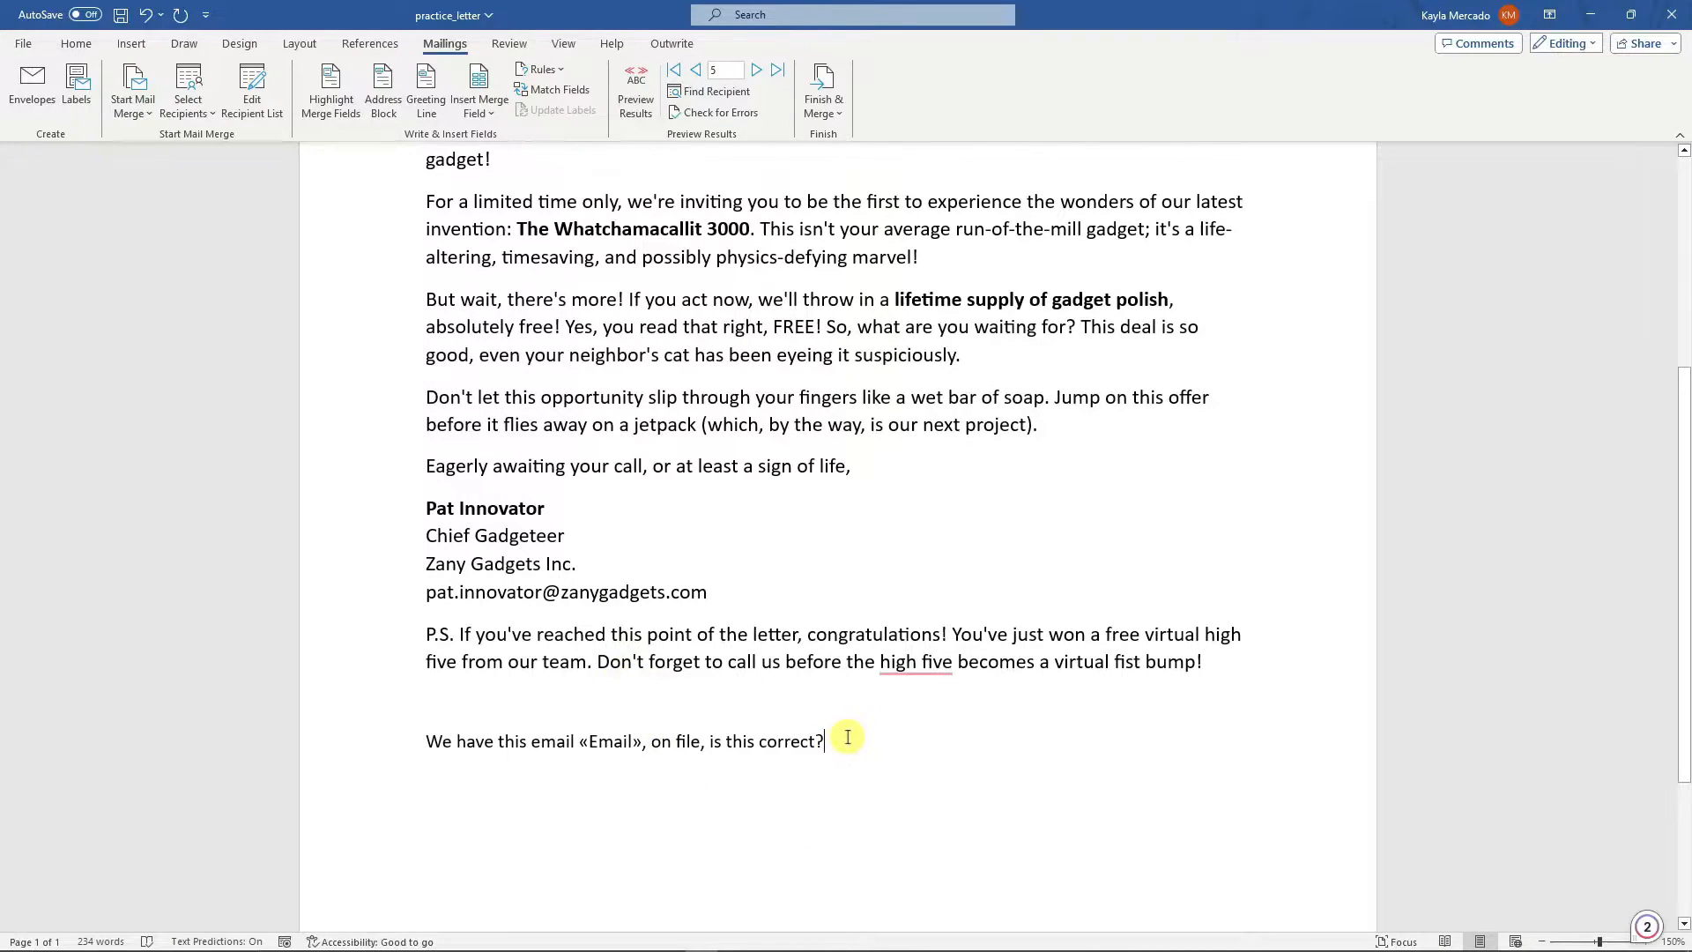
- Turn on the preview of merged results and check the address block and the email in the closing question
scroll(854, 737, down, 2)
scroll(877, 608, up, 6)
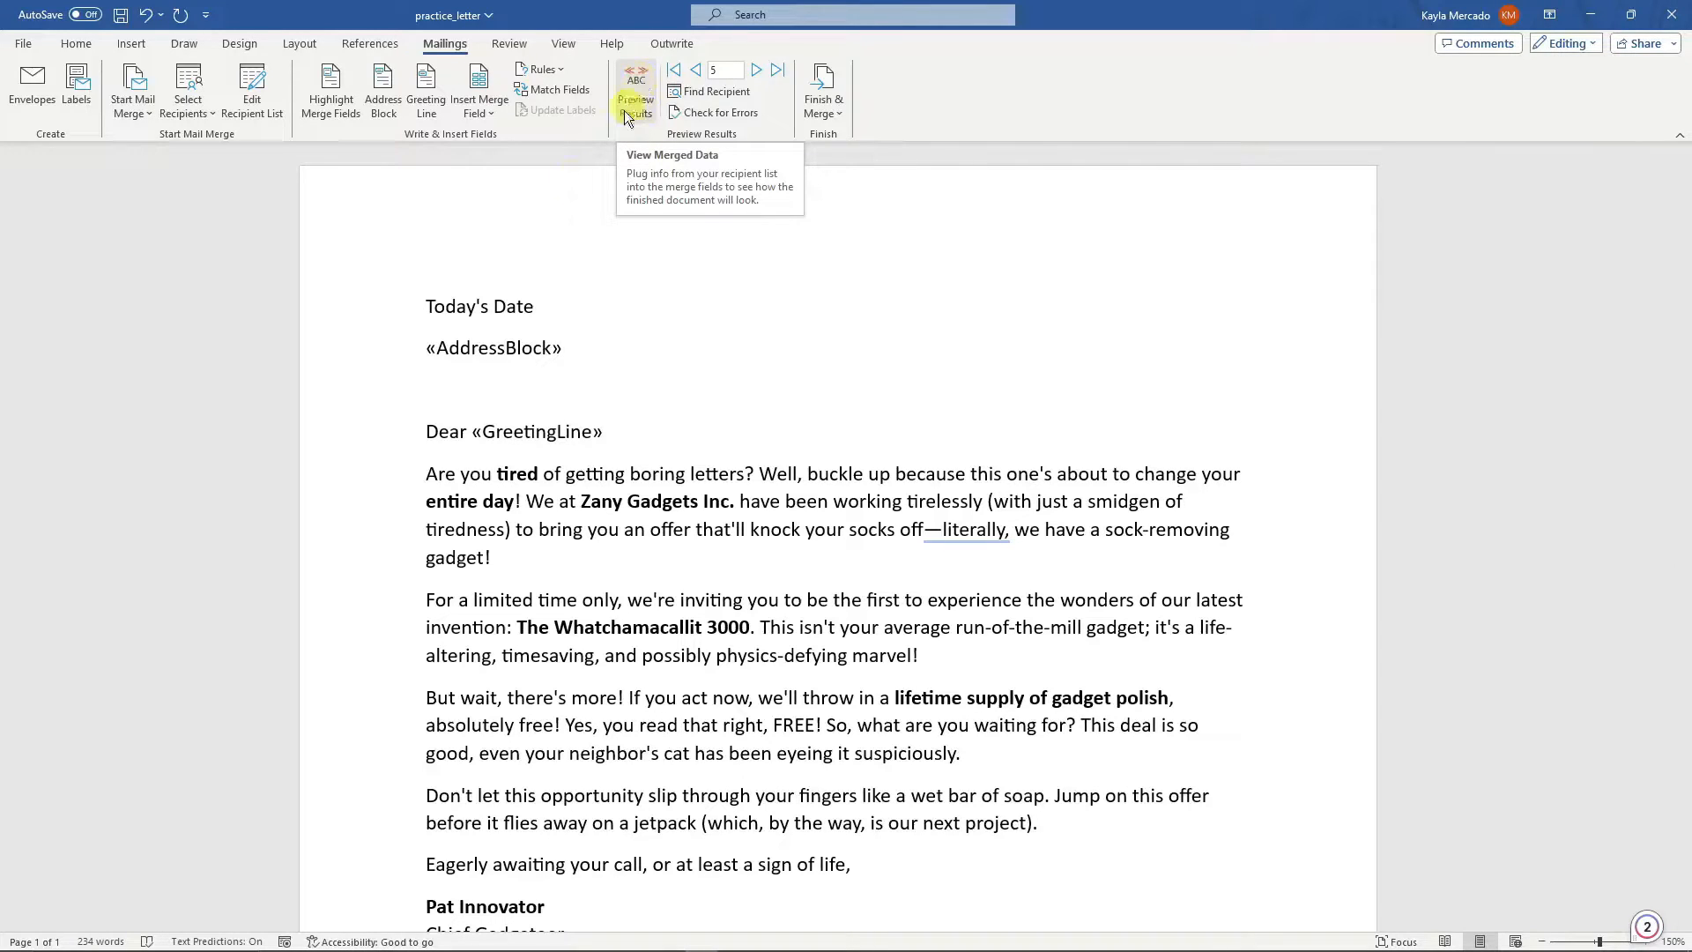
click(429, 348)
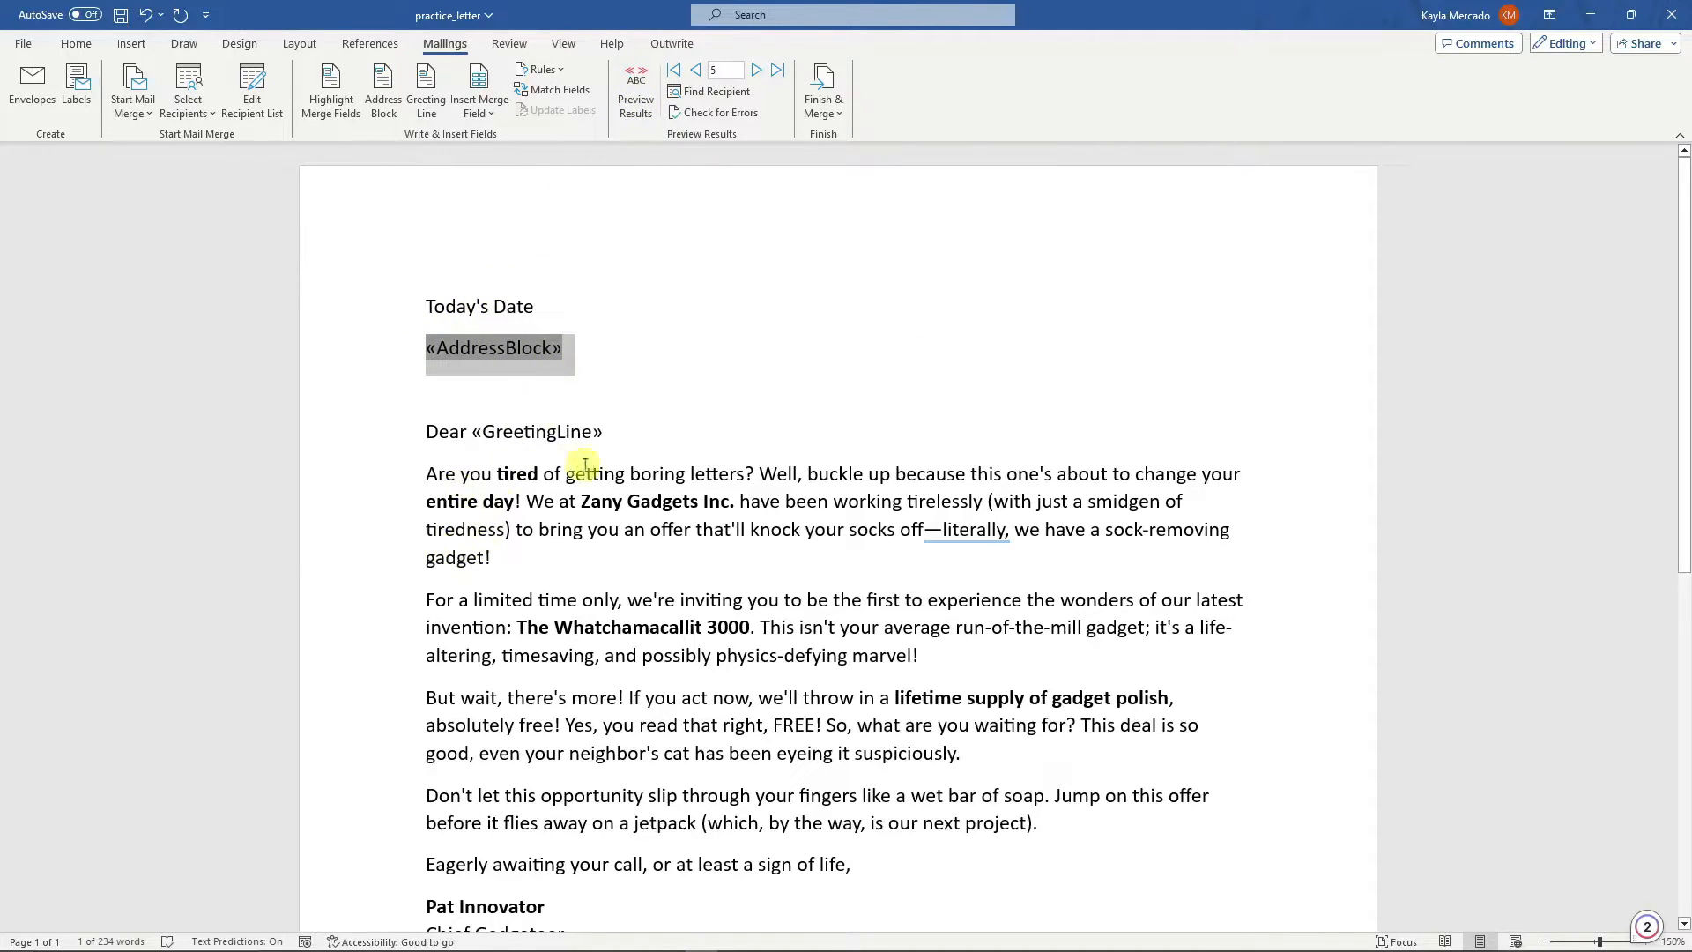
key(Down)
click(635, 92)
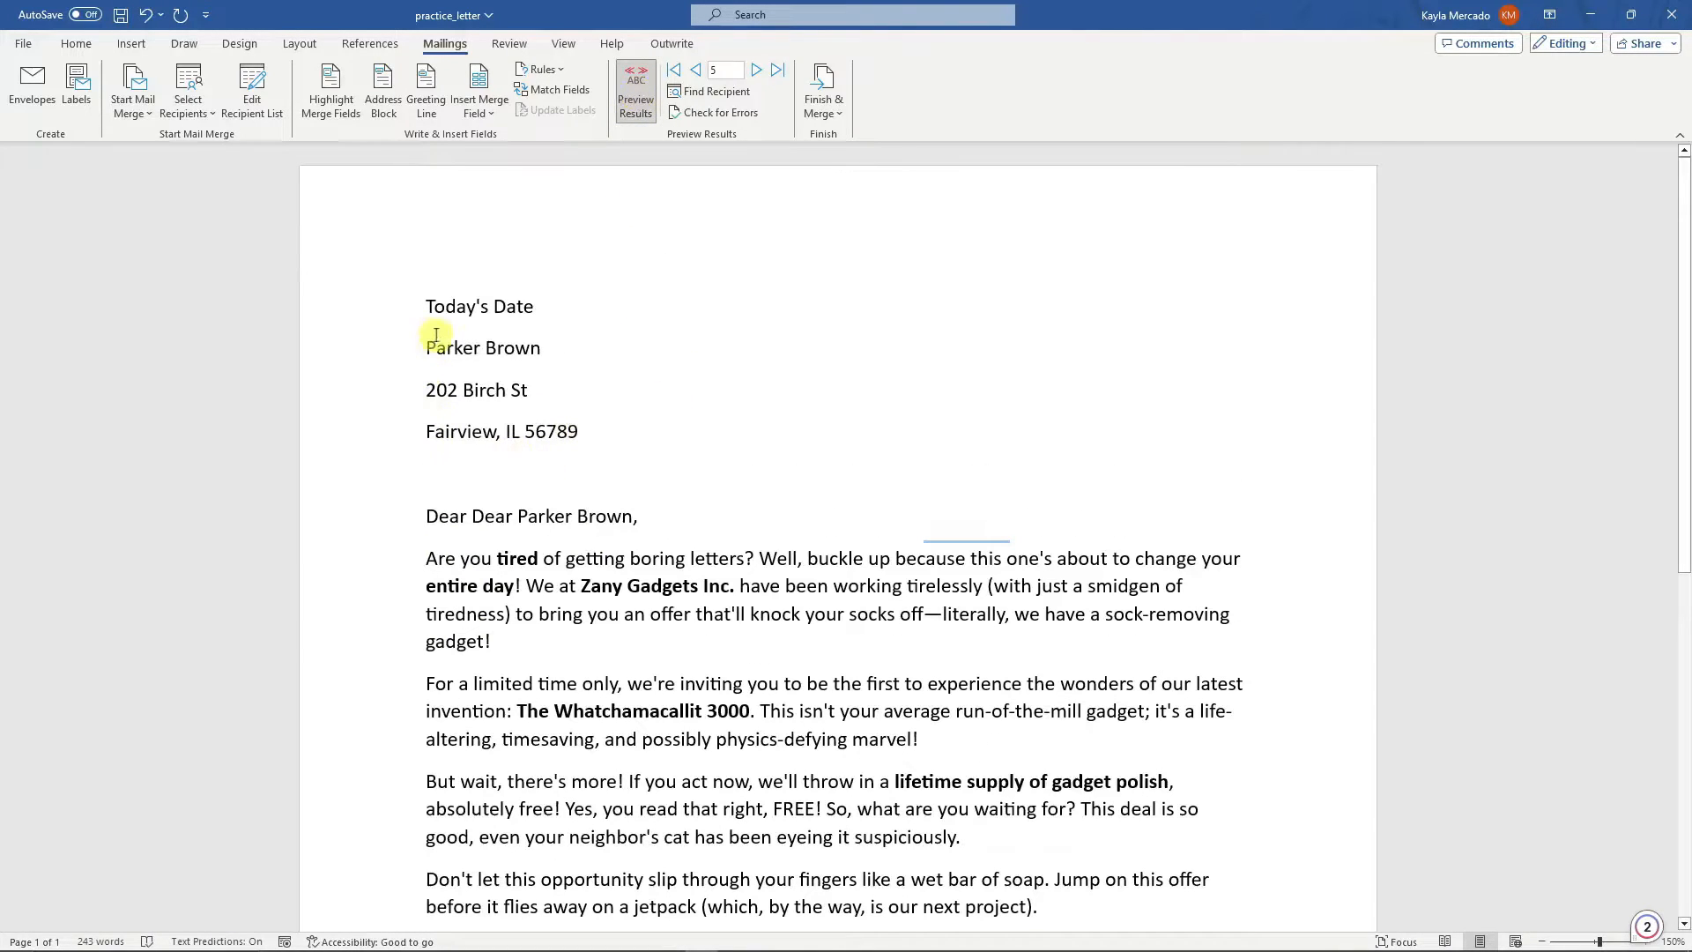
drag(427, 344, 650, 453)
scroll(690, 460, down, 2)
scroll(680, 820, down, 2)
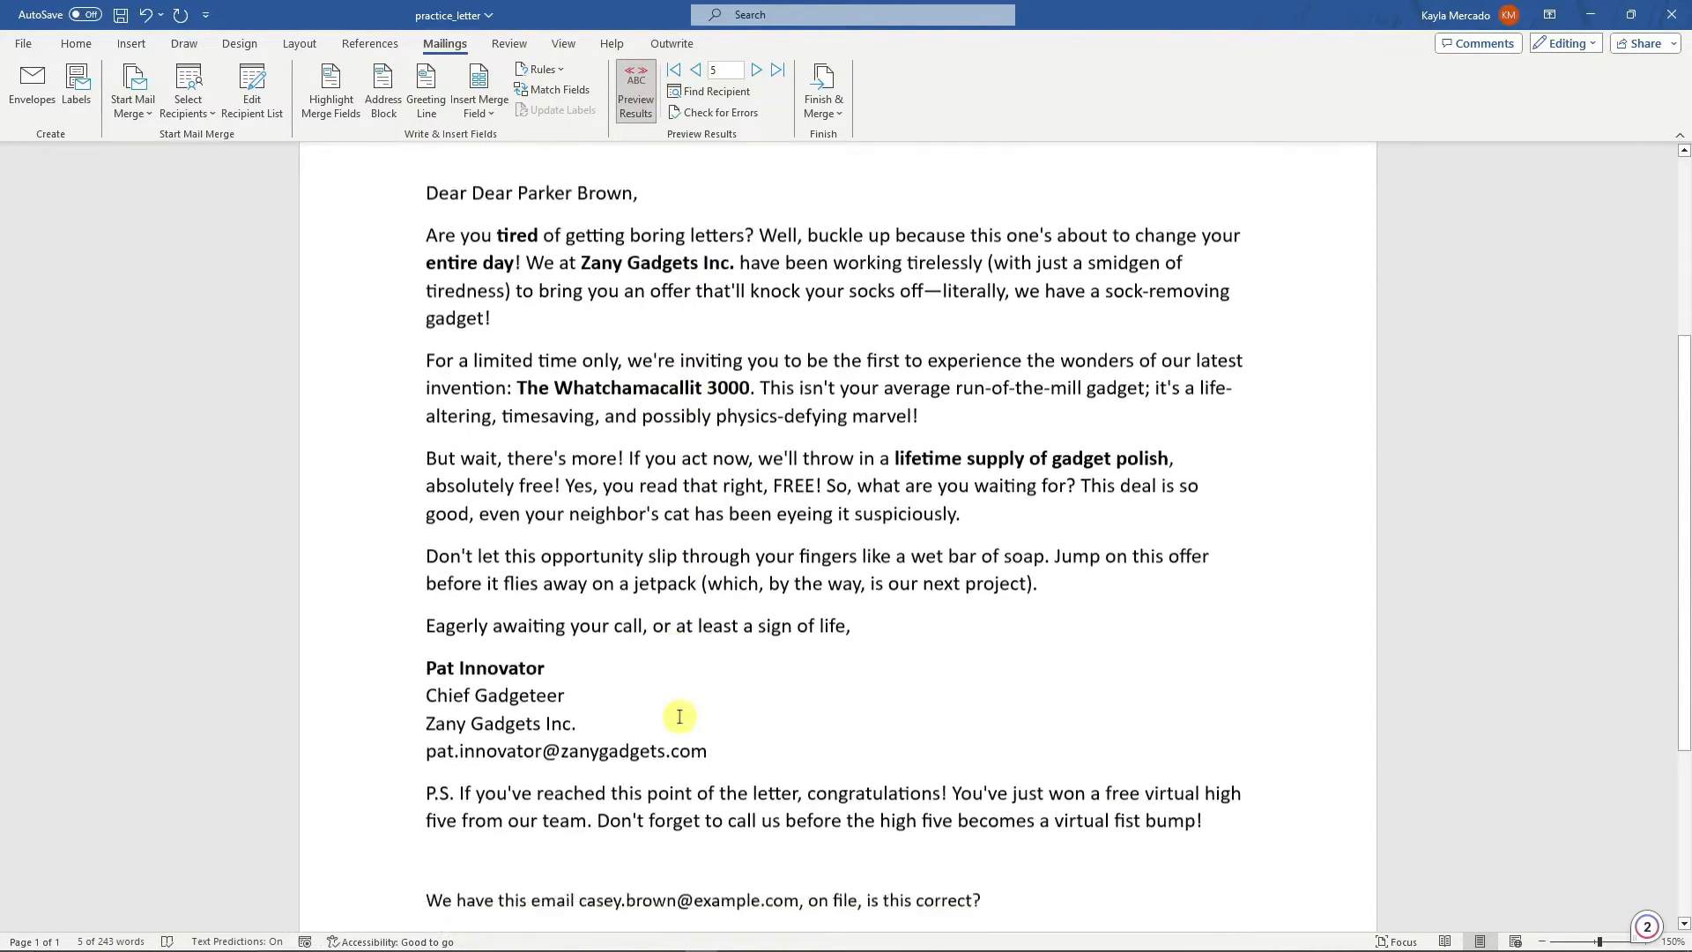
drag(580, 840, 765, 840)
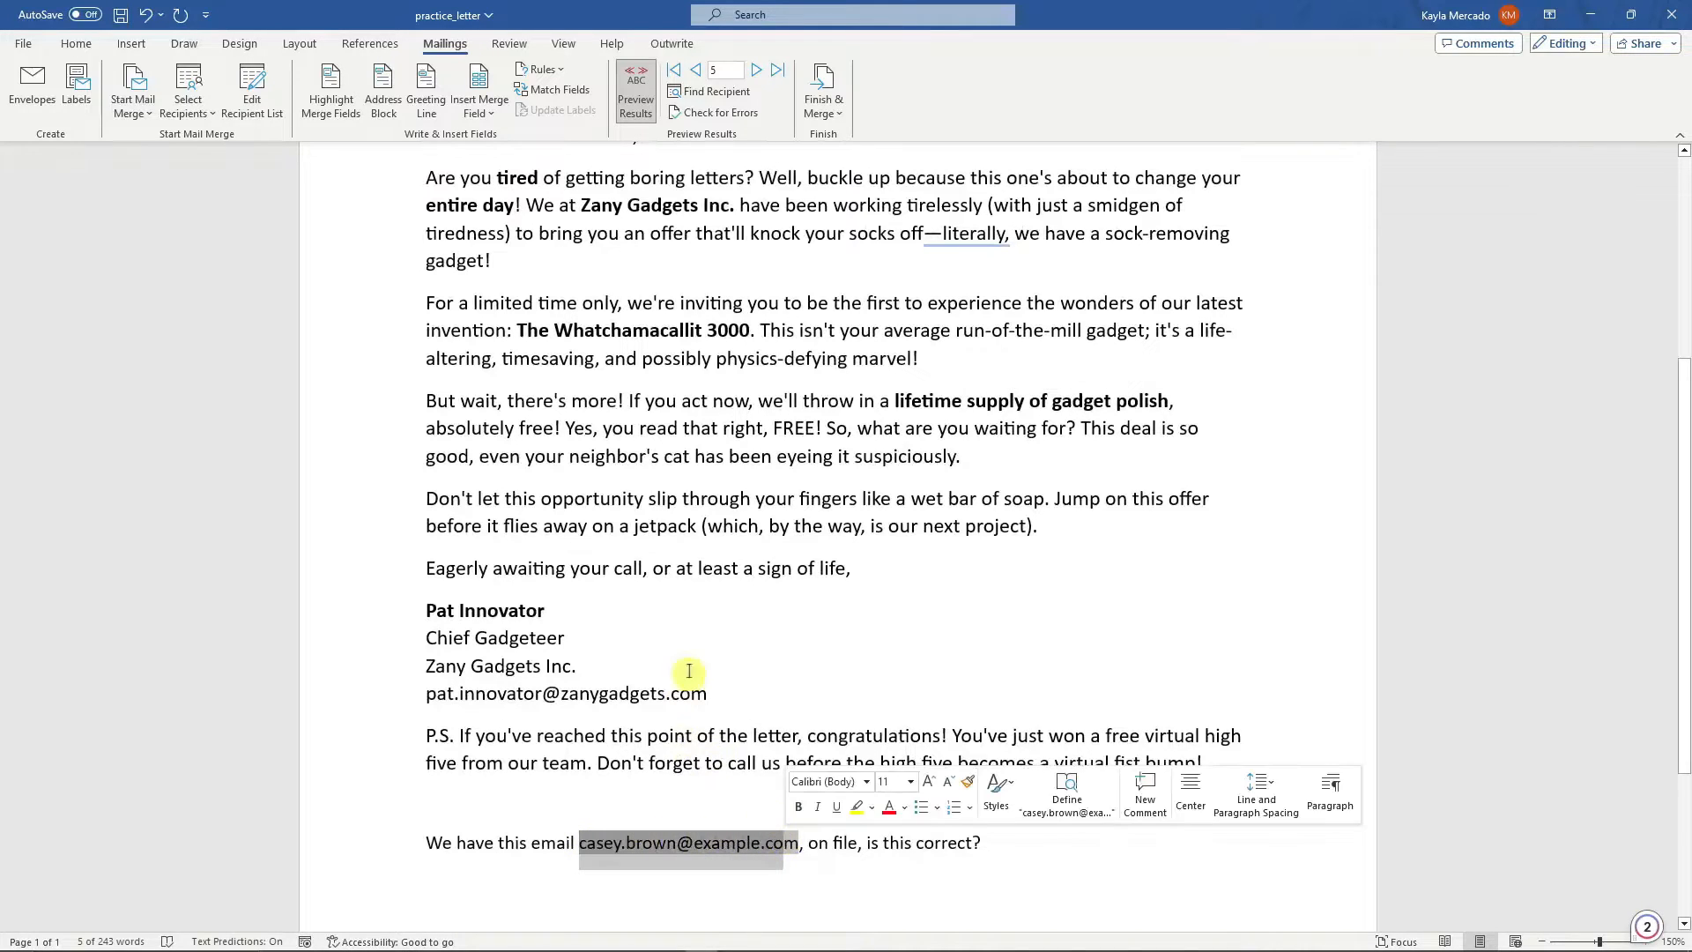
click(699, 567)
- Delete the duplicate "Dear" and the extra space before the merged greeting line
scroll(637, 388, up, 3)
drag(637, 387, 491, 373)
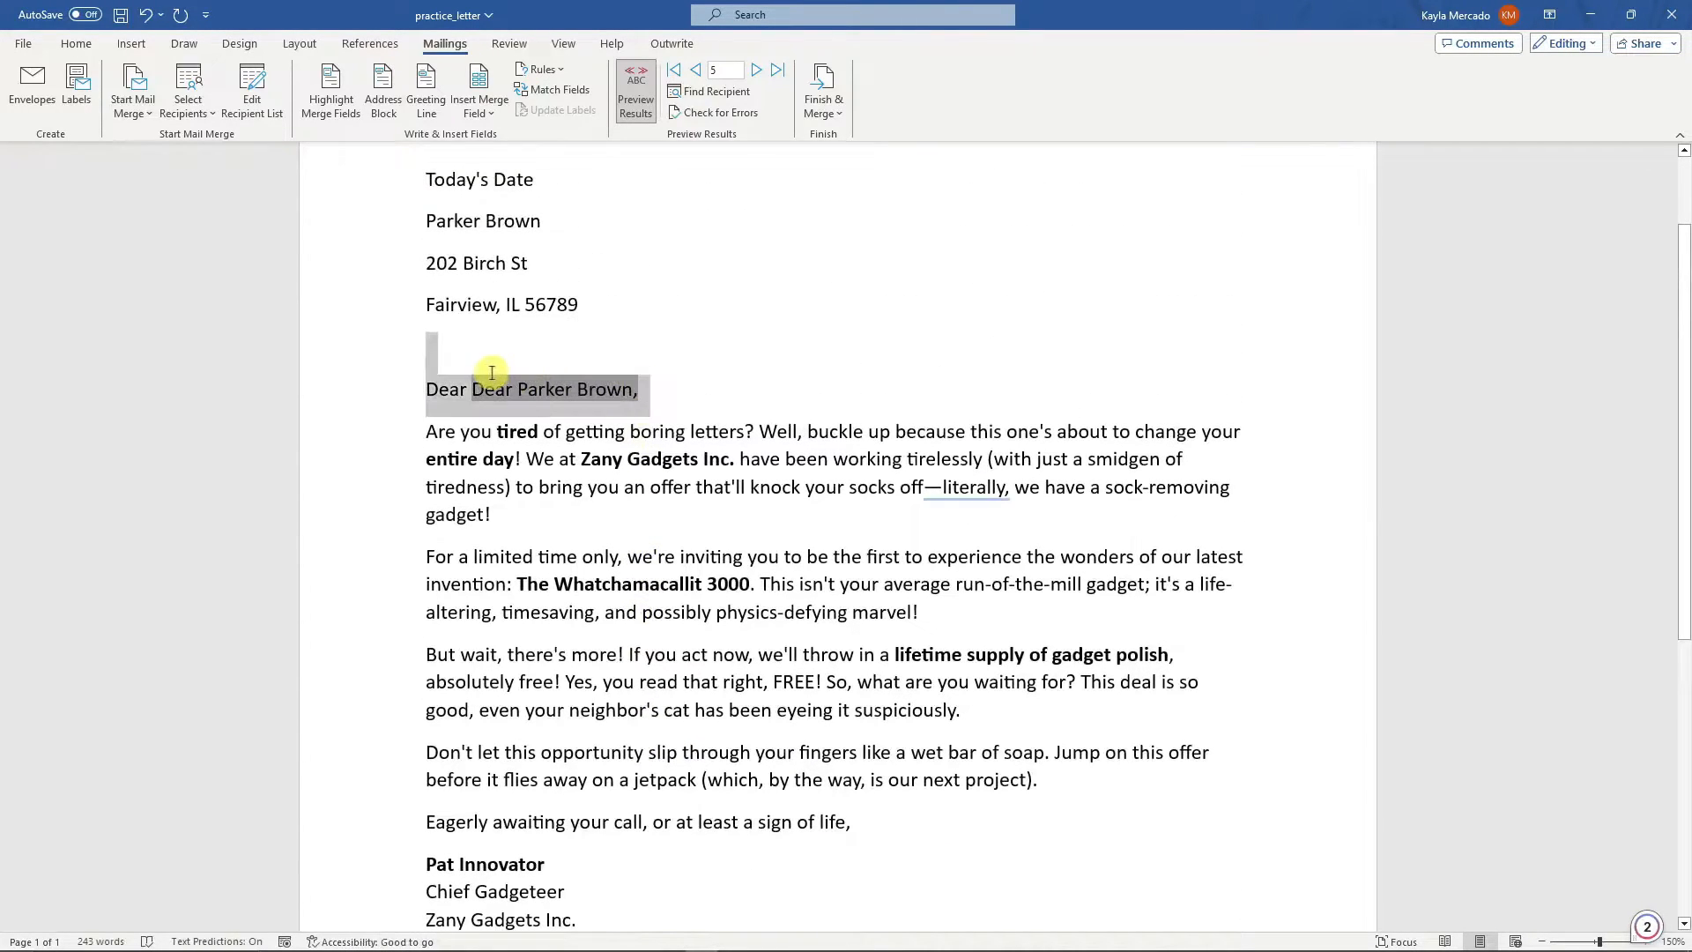
scroll(858, 476, up, 1)
click(852, 476)
click(470, 453)
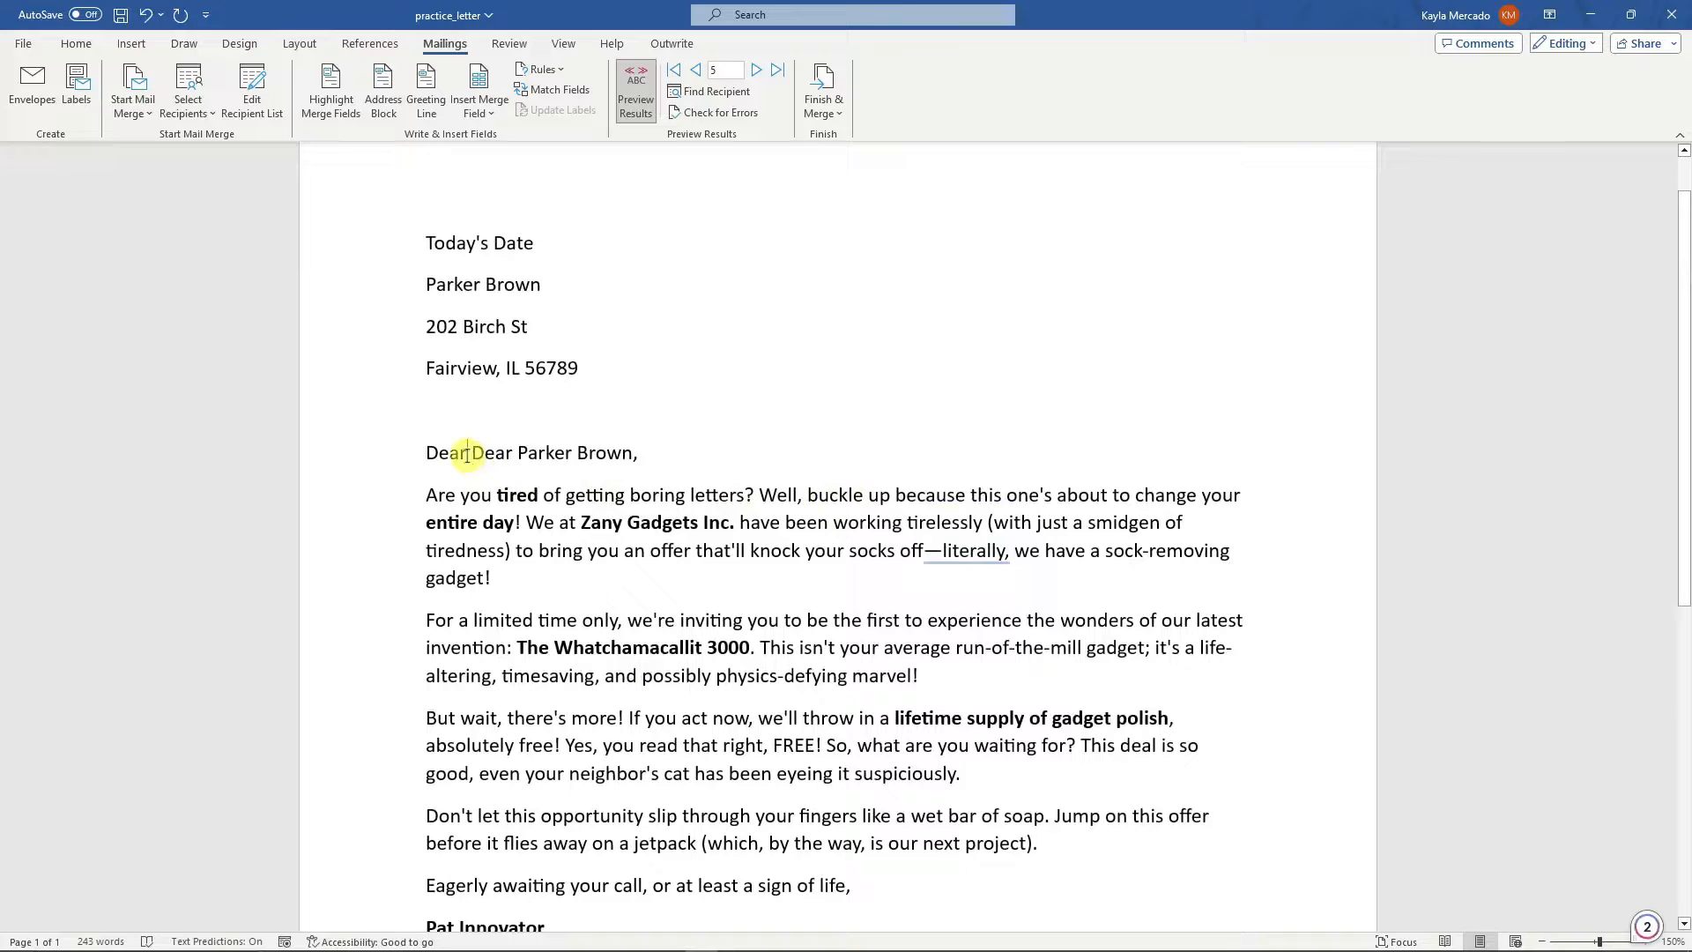
key(BackSpace)
key(BackSpace)
key(BackSpace)
key(BackSpace)
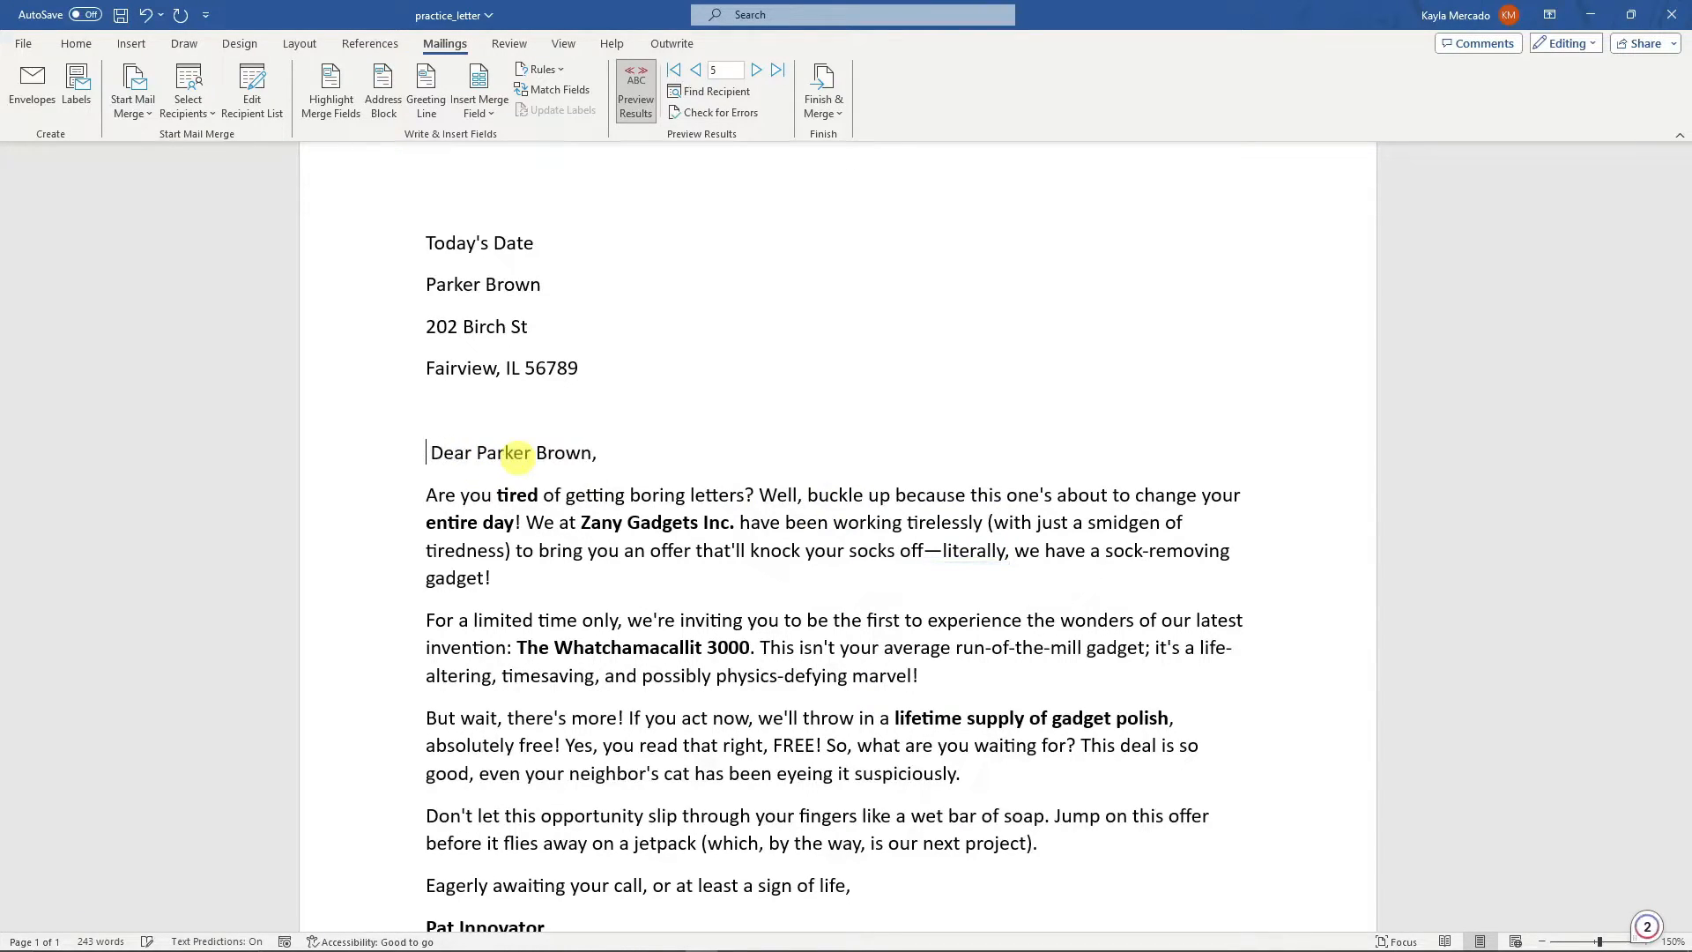
key(Right)
key(BackSpace)
click(698, 437)
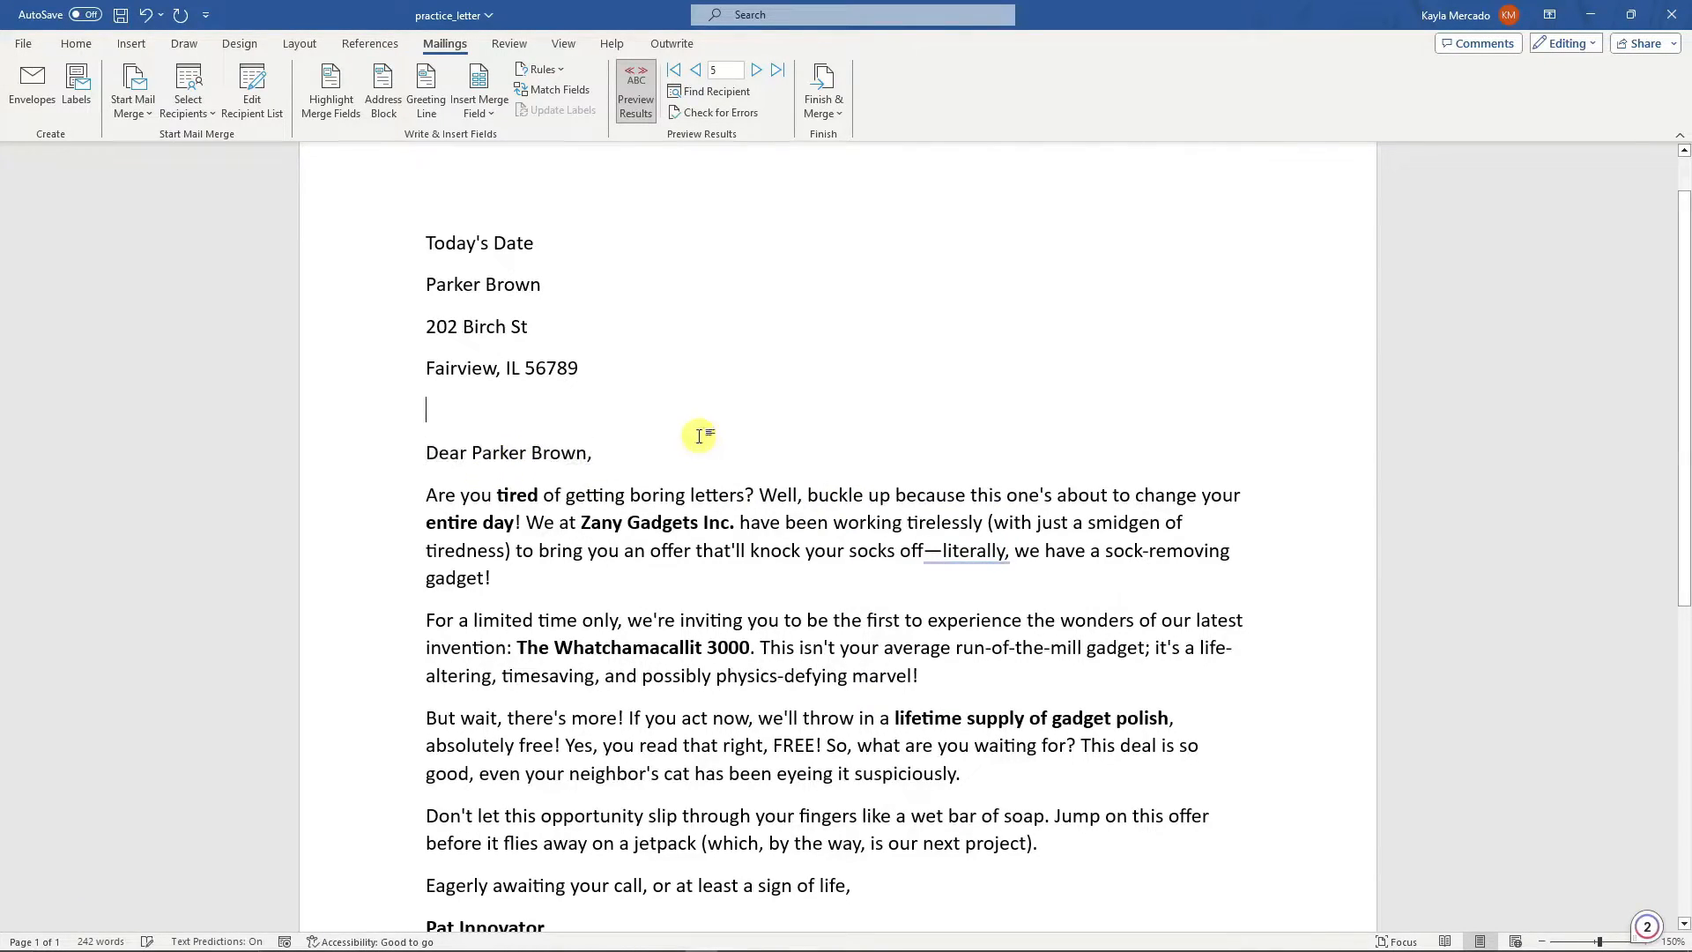
- Browse the merged letter previews backward and forward through the recipients, ending at record 10
scroll(625, 370, up, 2)
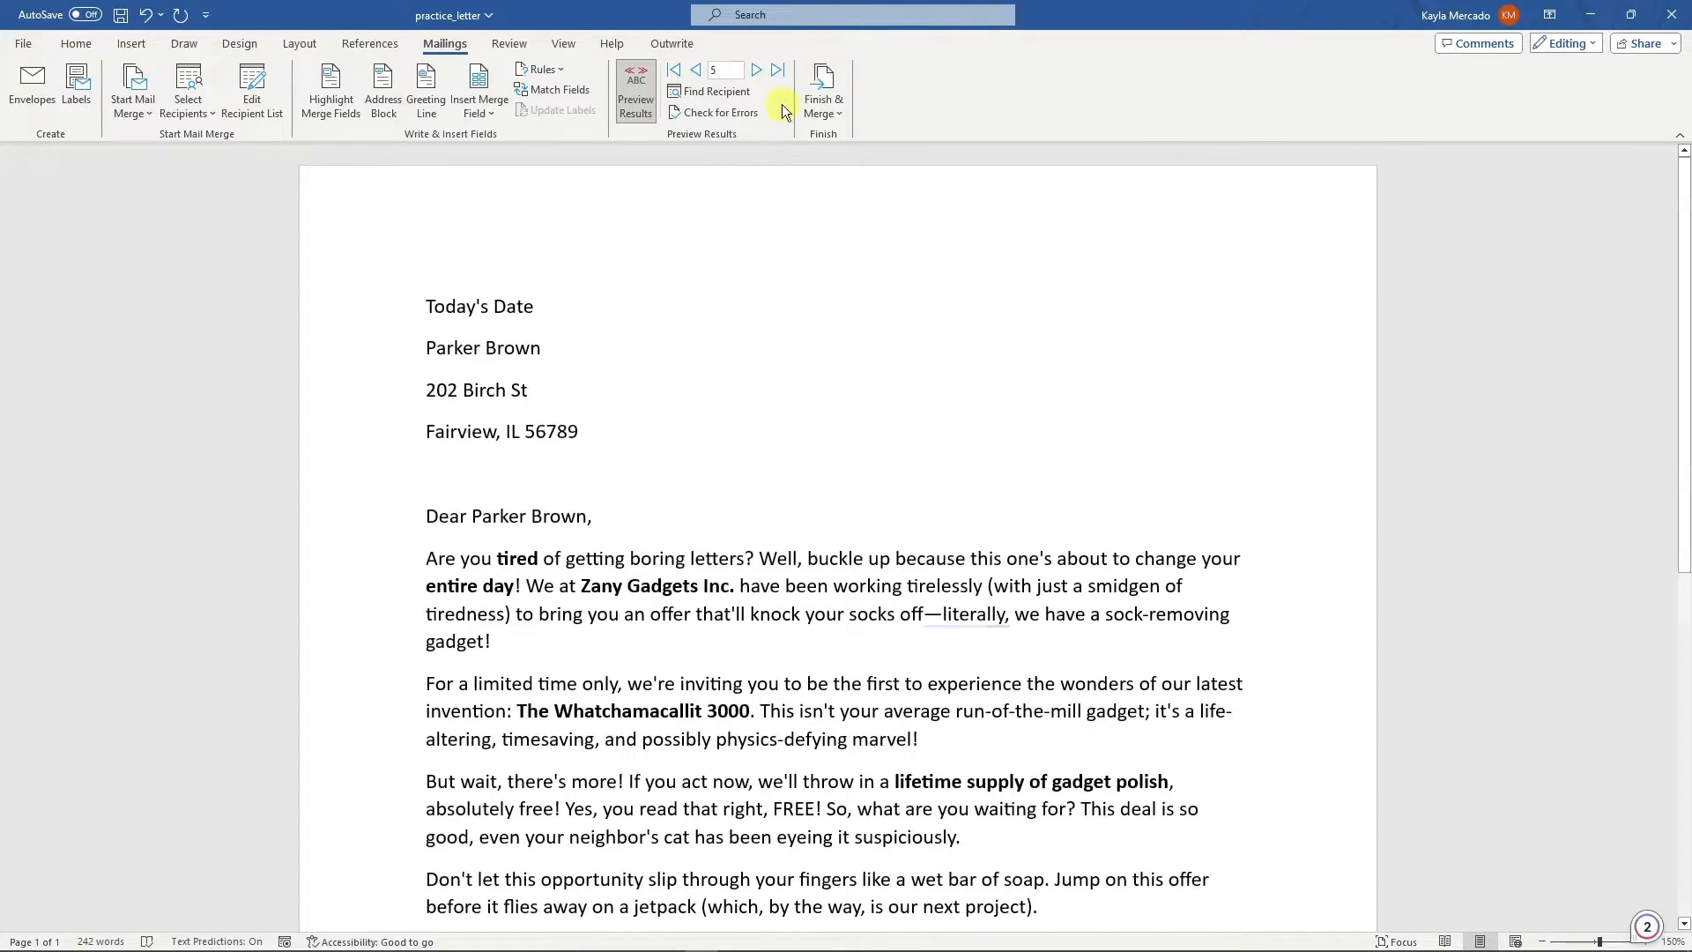
click(697, 71)
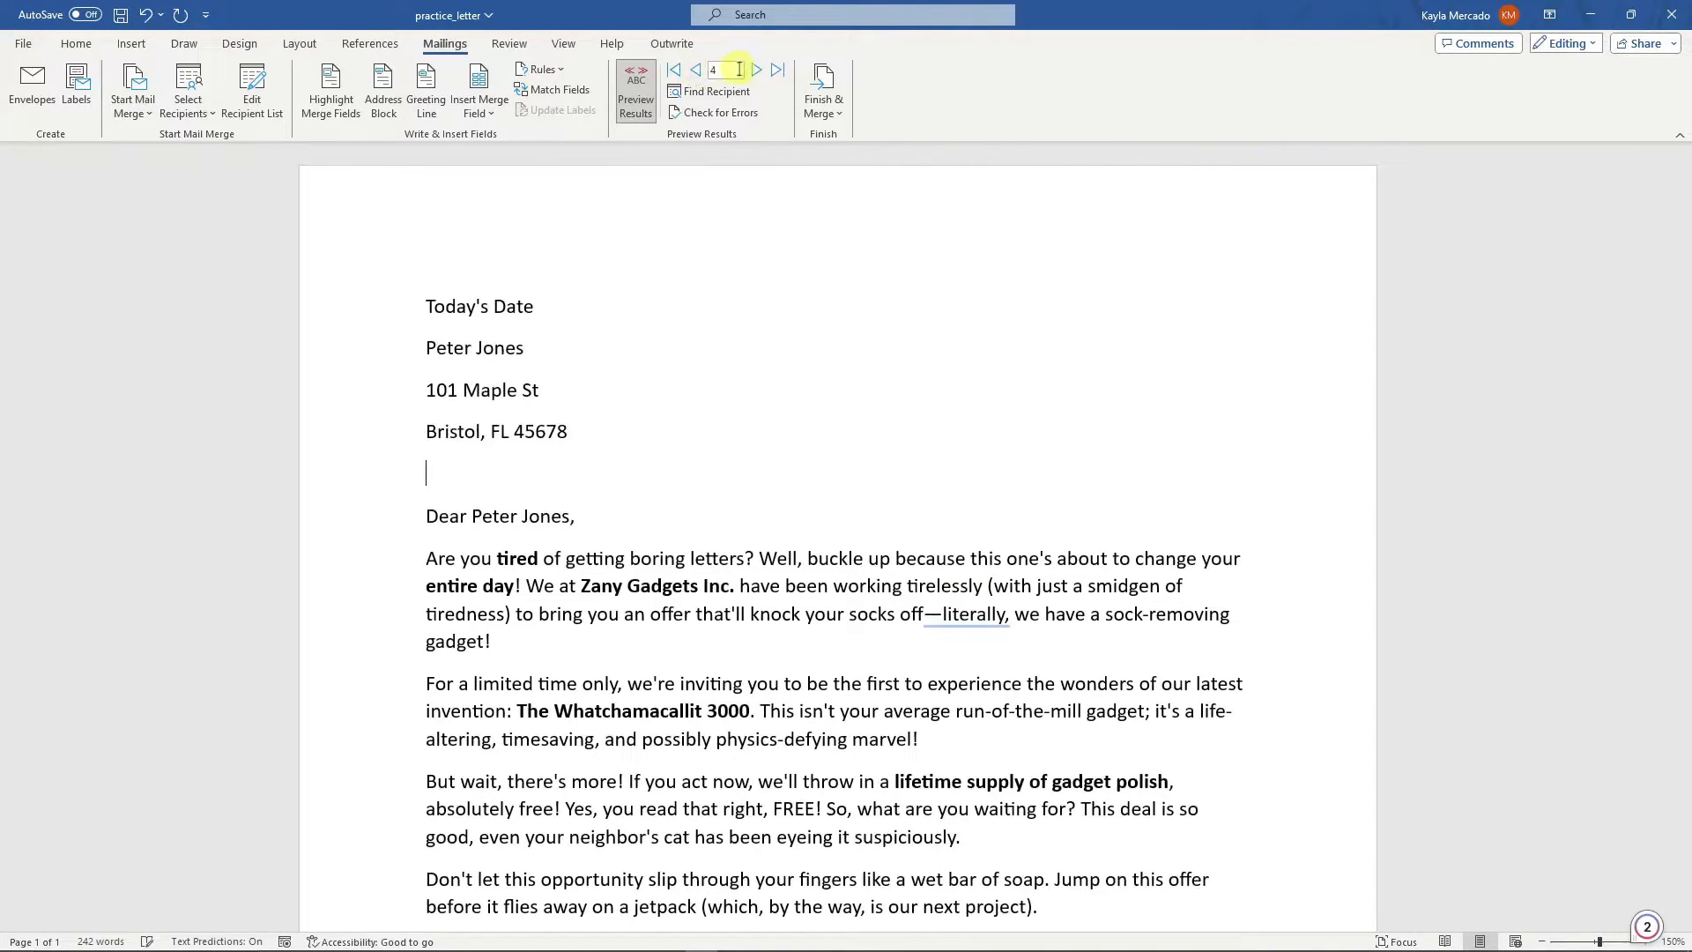
click(759, 70)
click(695, 71)
click(695, 70)
click(695, 70)
click(695, 71)
click(756, 71)
click(756, 70)
click(756, 71)
click(757, 71)
click(757, 71)
click(756, 70)
click(757, 70)
click(756, 71)
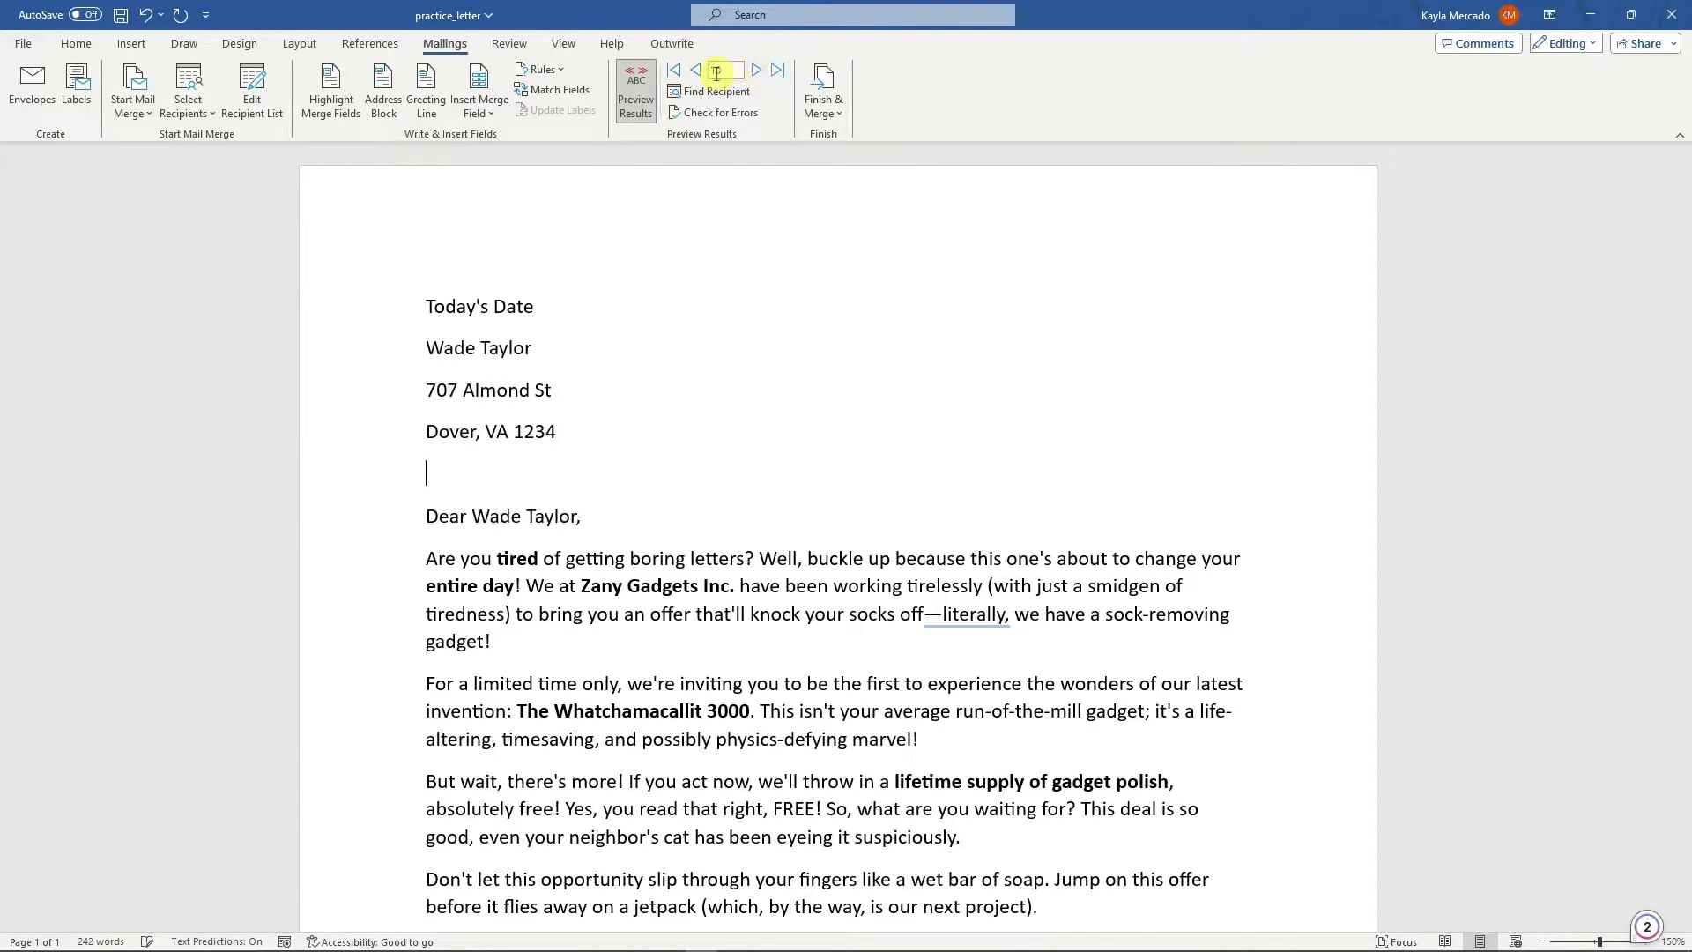
- View the merge error-checking options and close them without running a check
click(726, 111)
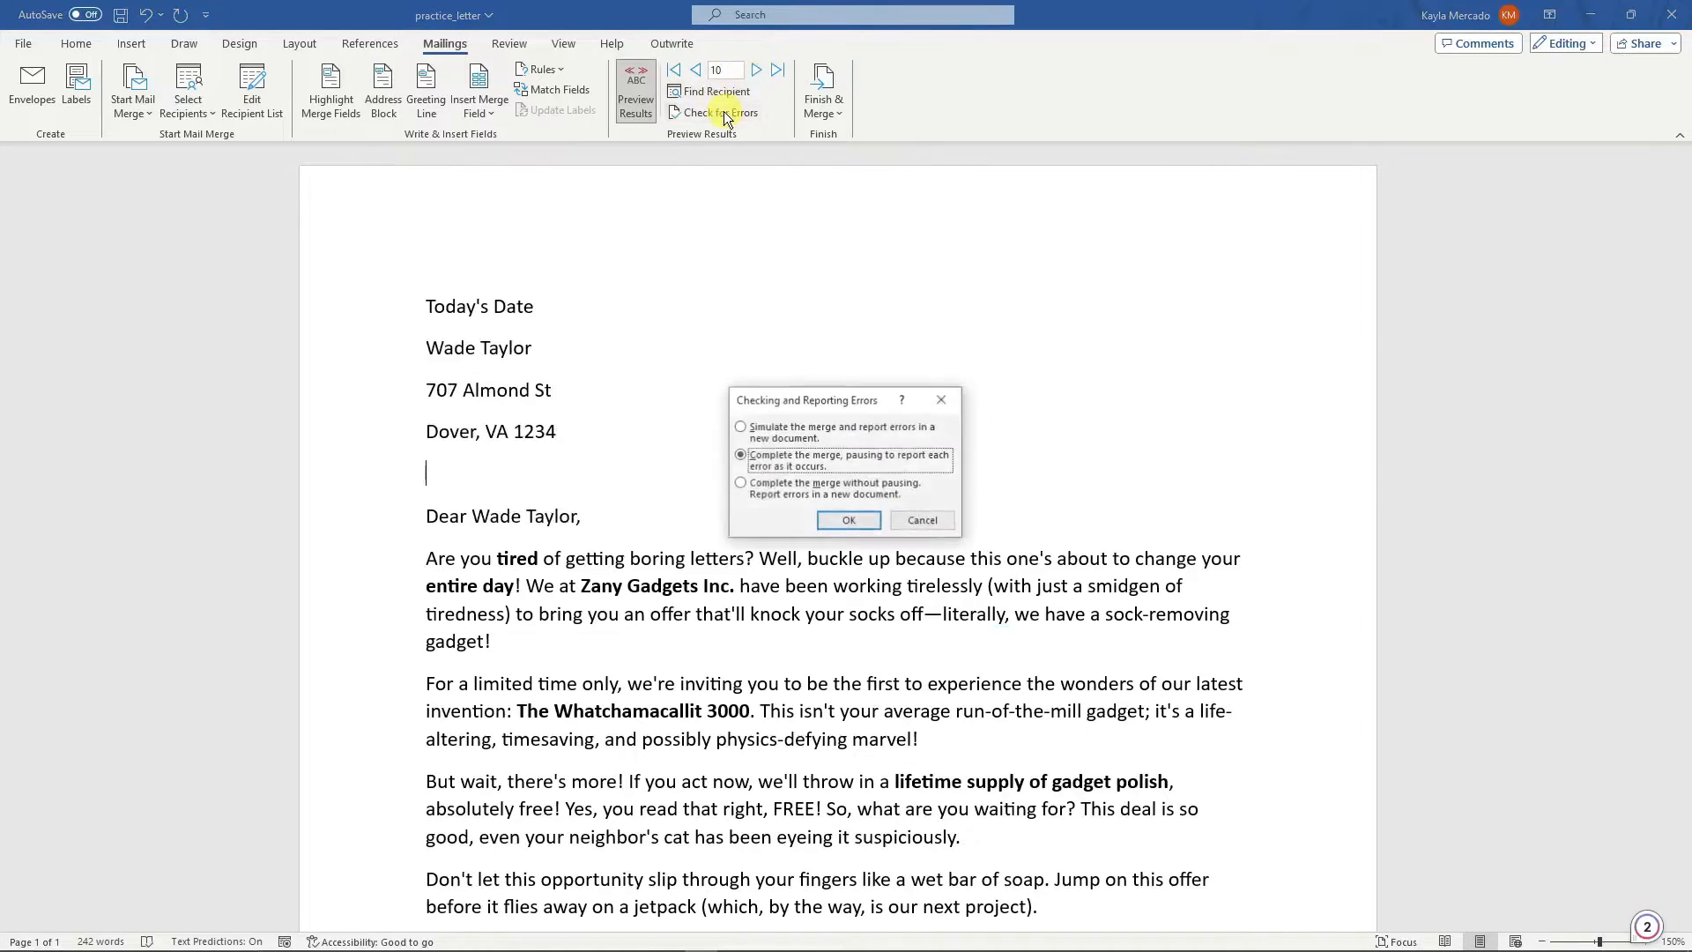
click(941, 401)
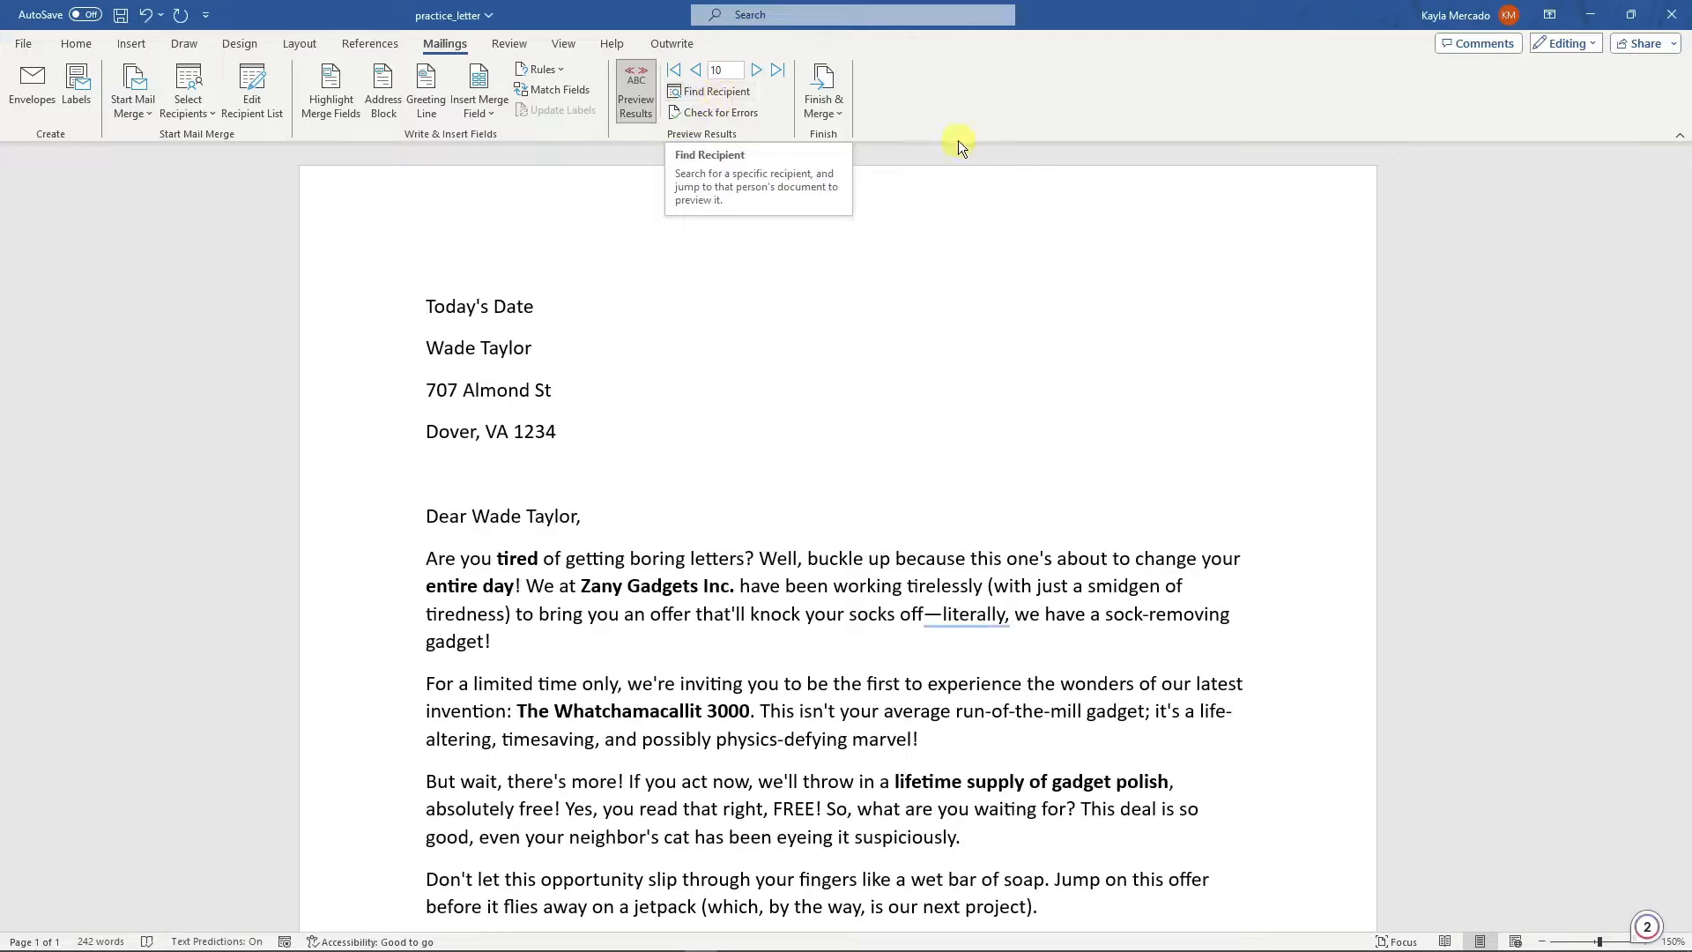
click(1028, 177)
- View the options for finishing the merge and the Envelopes and Labels settings, and close them without changes
click(827, 129)
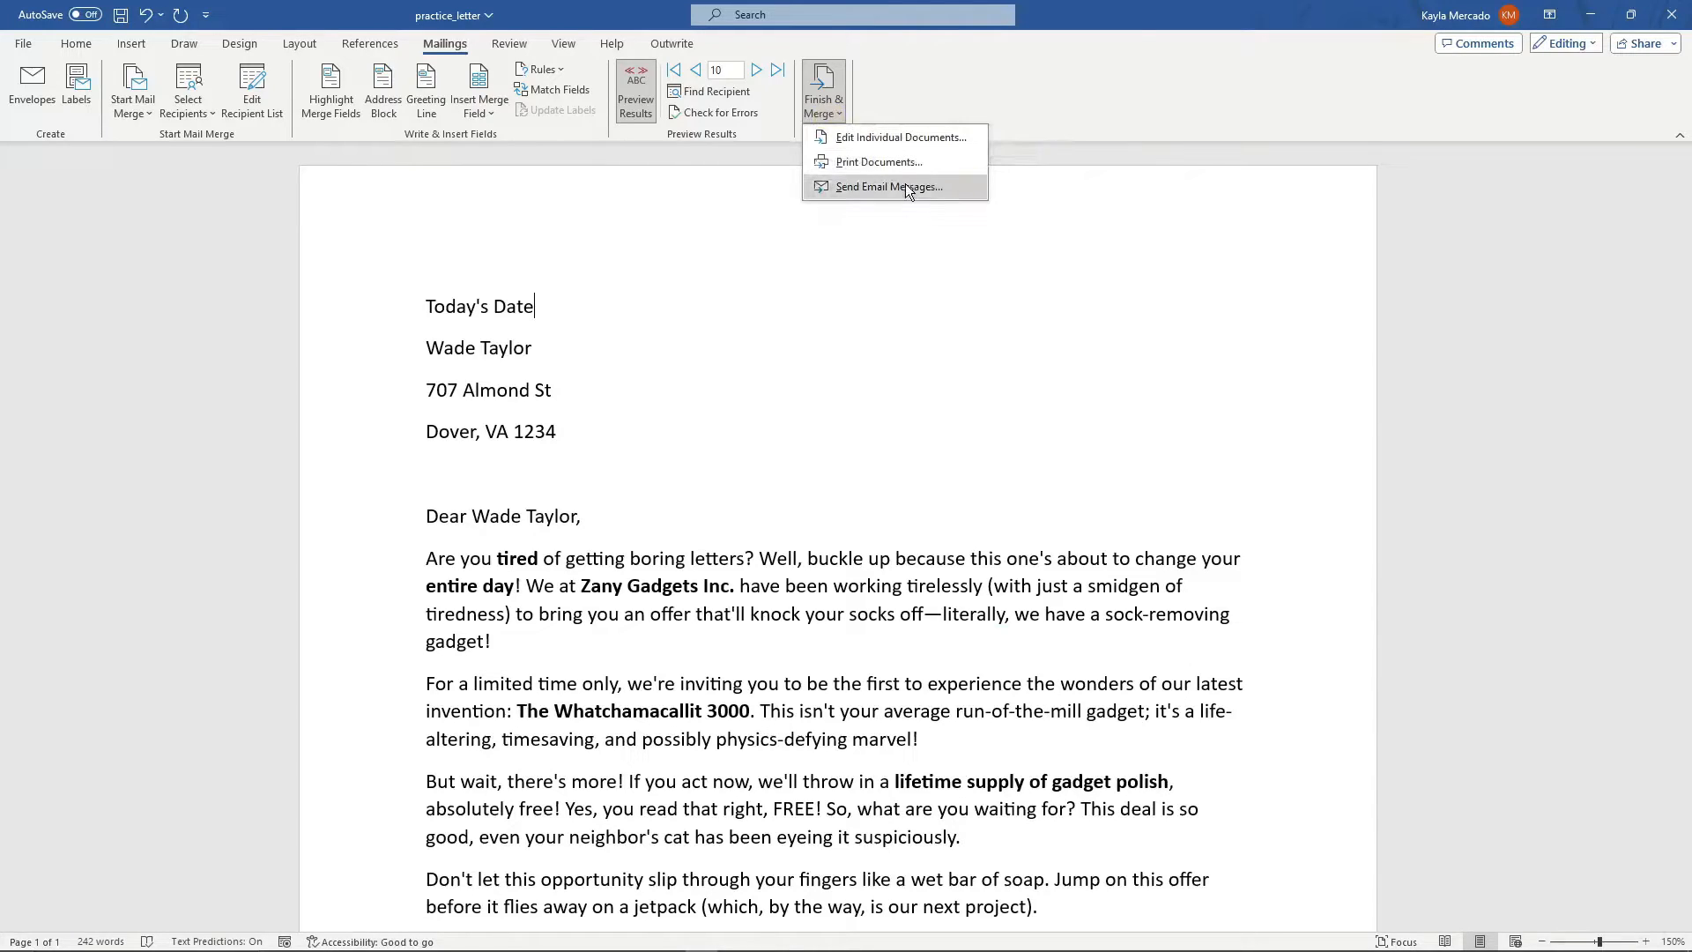
click(627, 396)
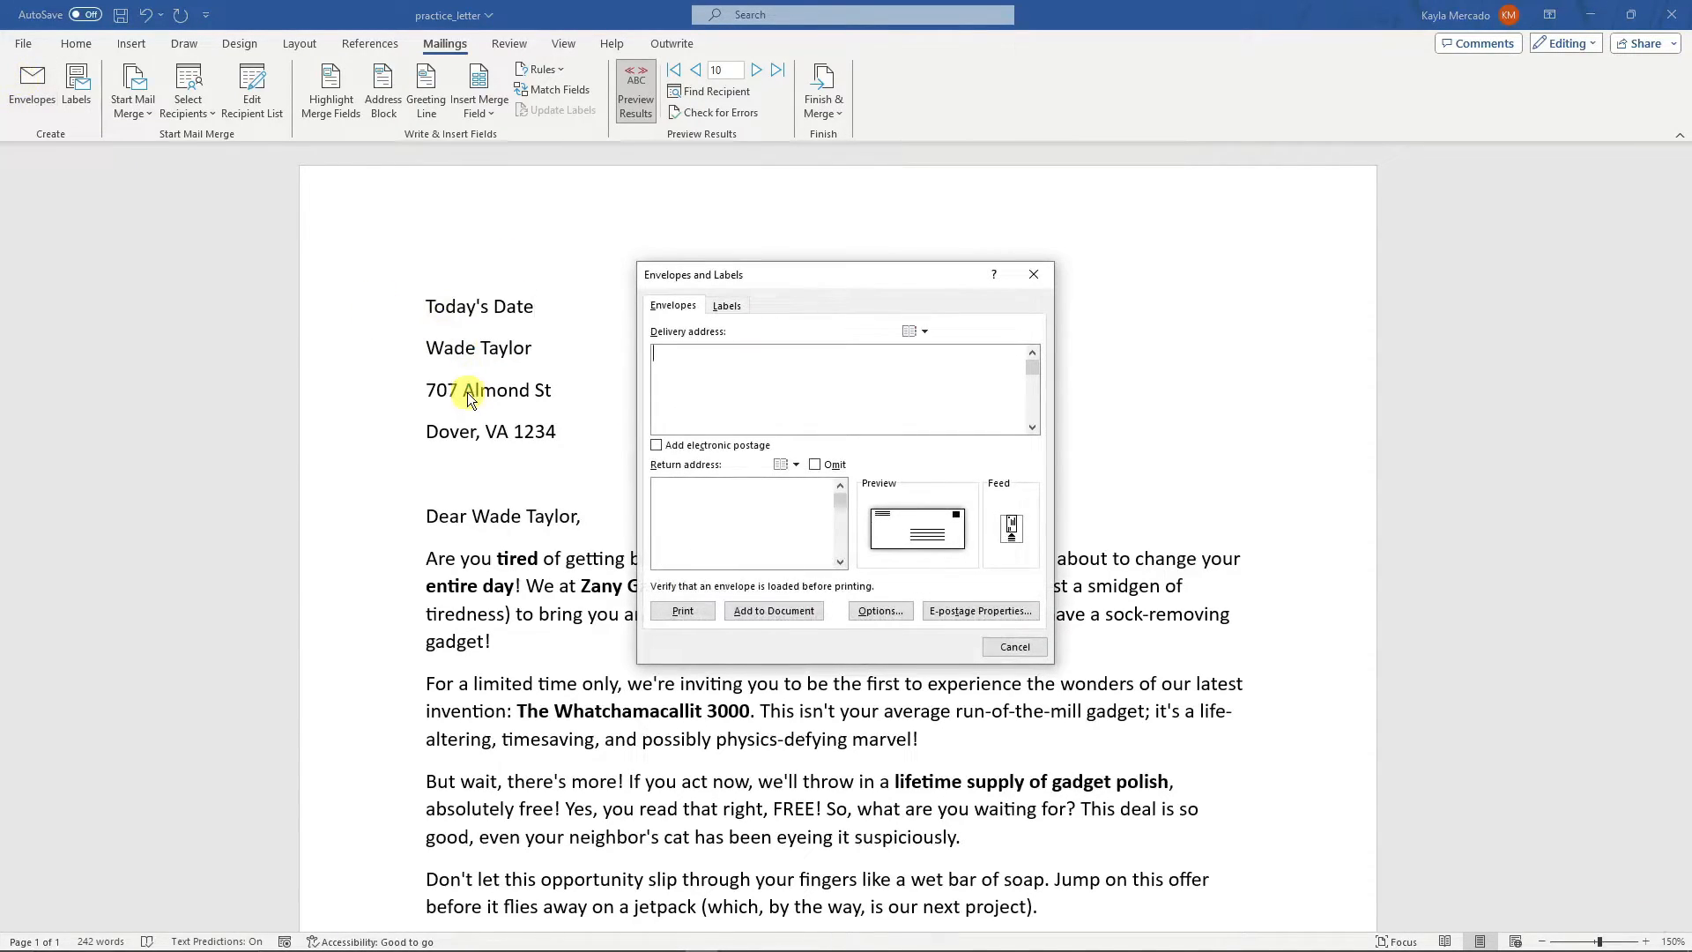
click(1034, 274)
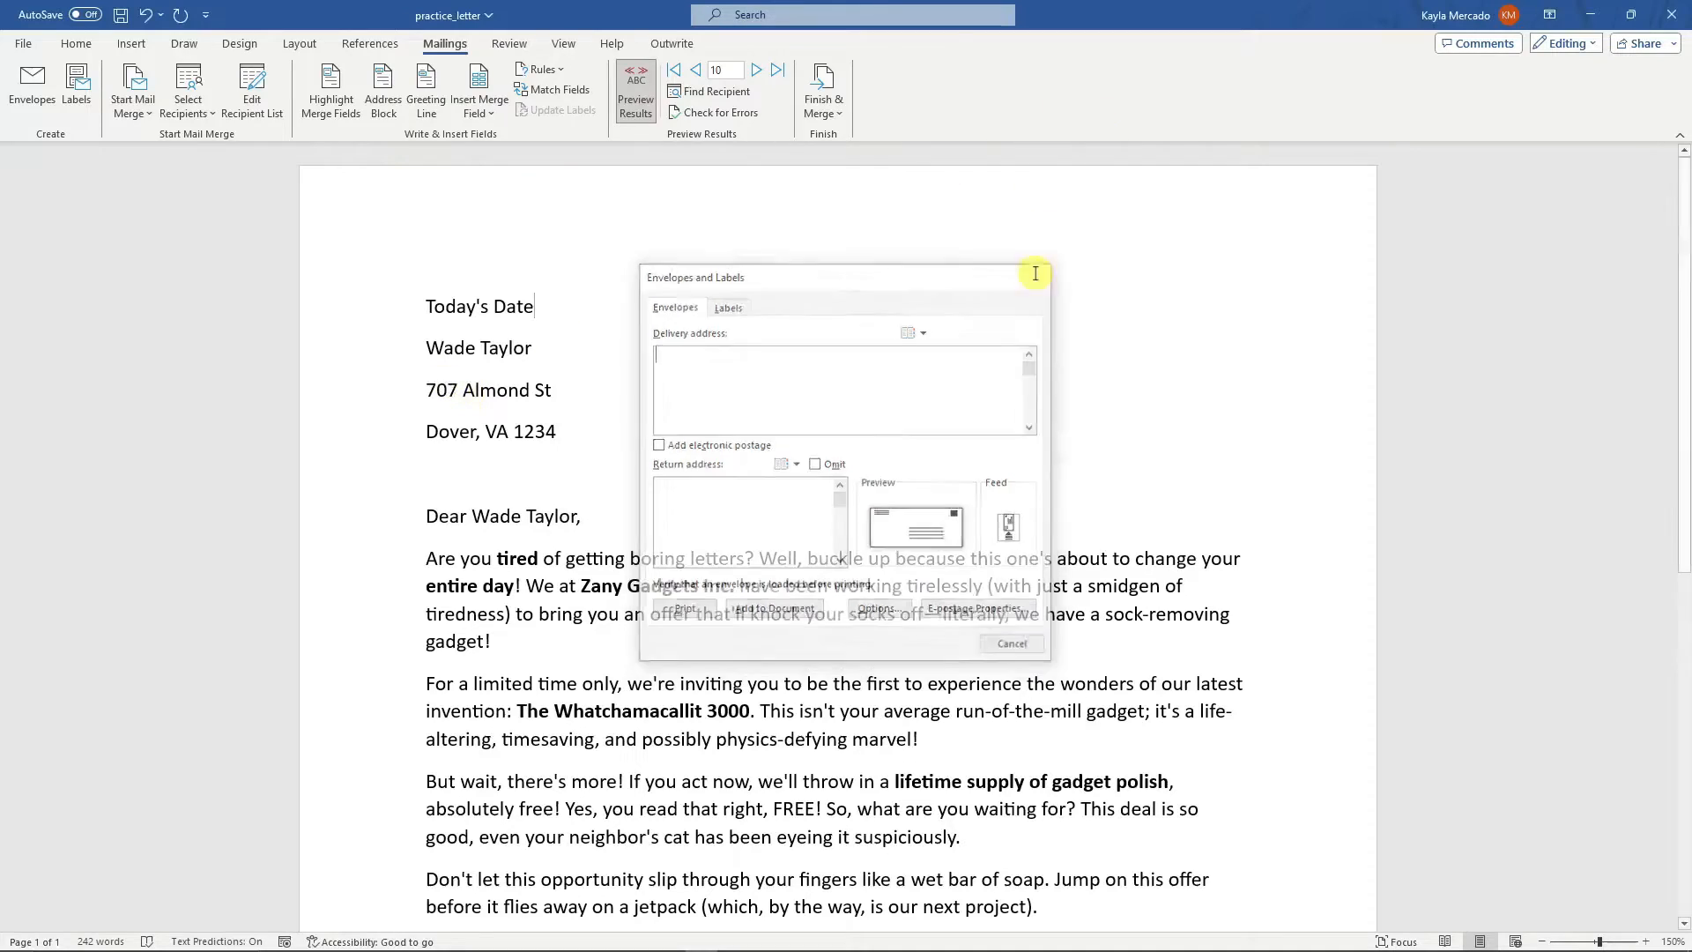
- Set up the merge to email messages with the Email field as recipient and SAMPLE as the subject line
click(823, 113)
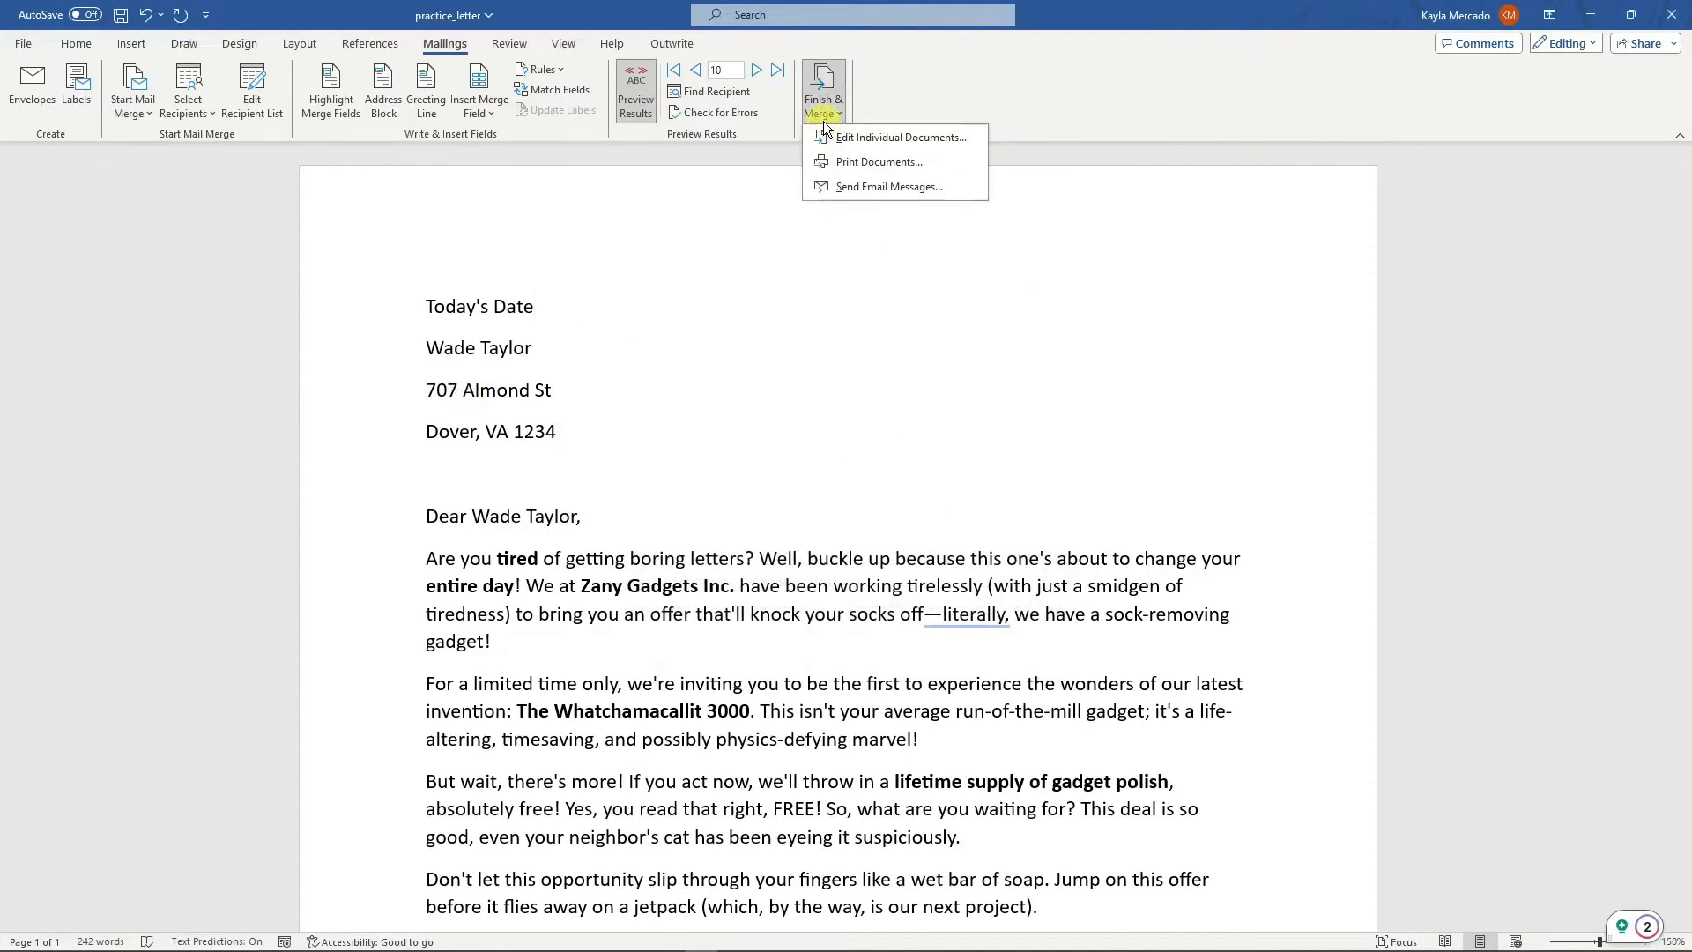
click(886, 187)
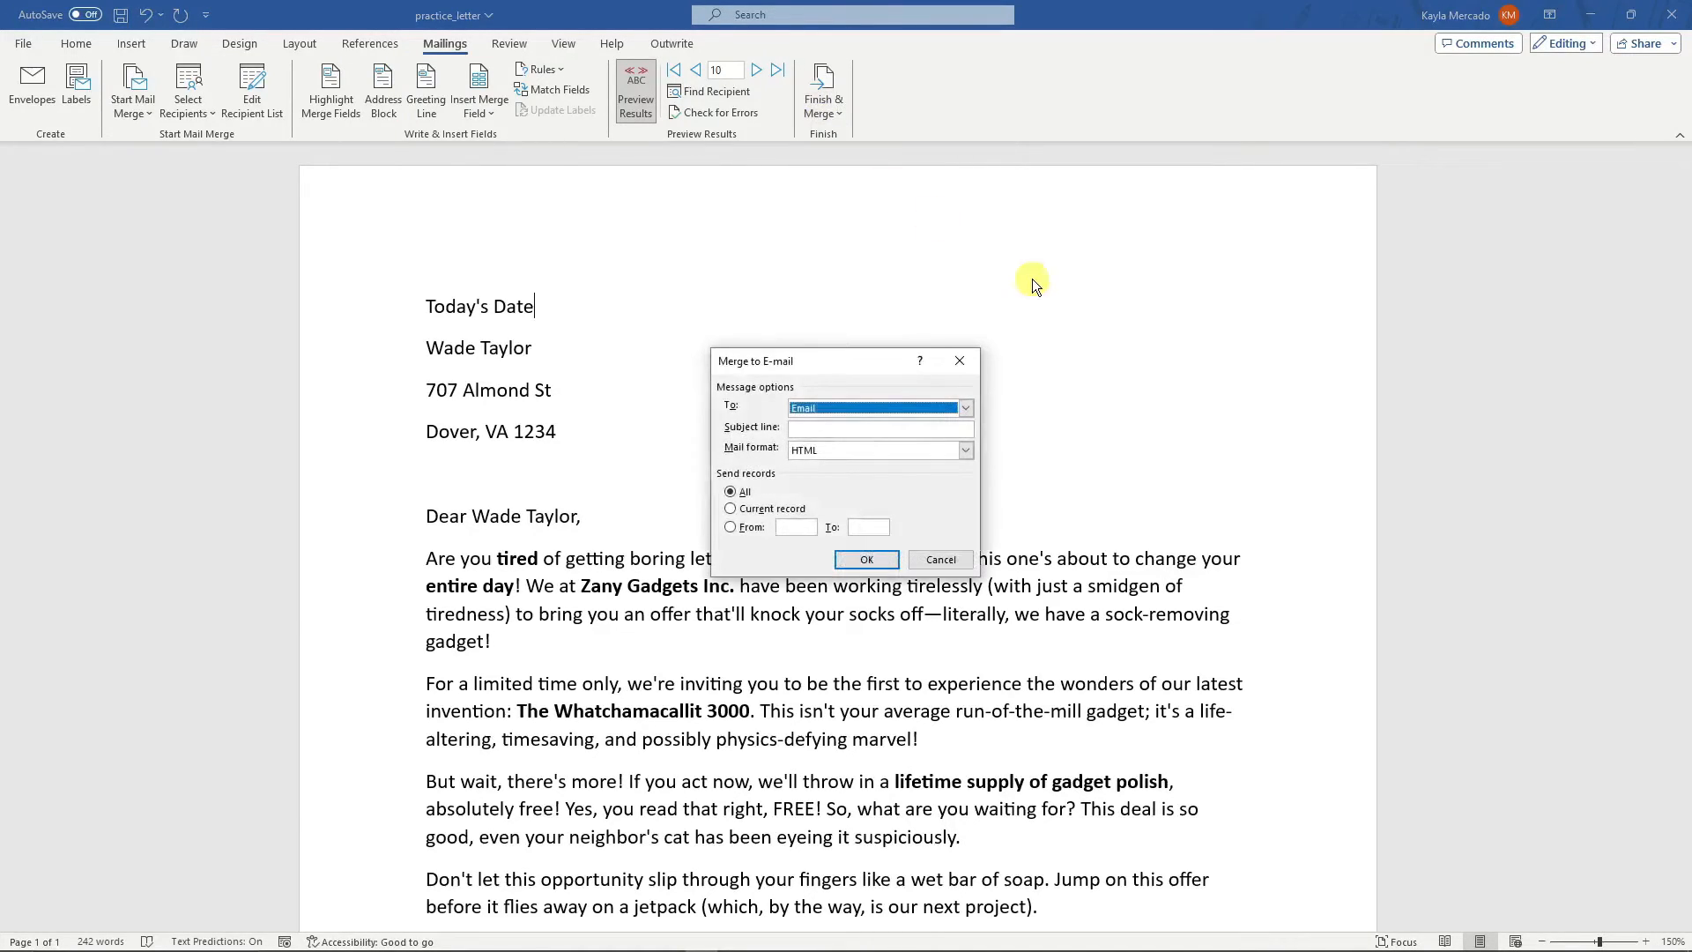
click(967, 411)
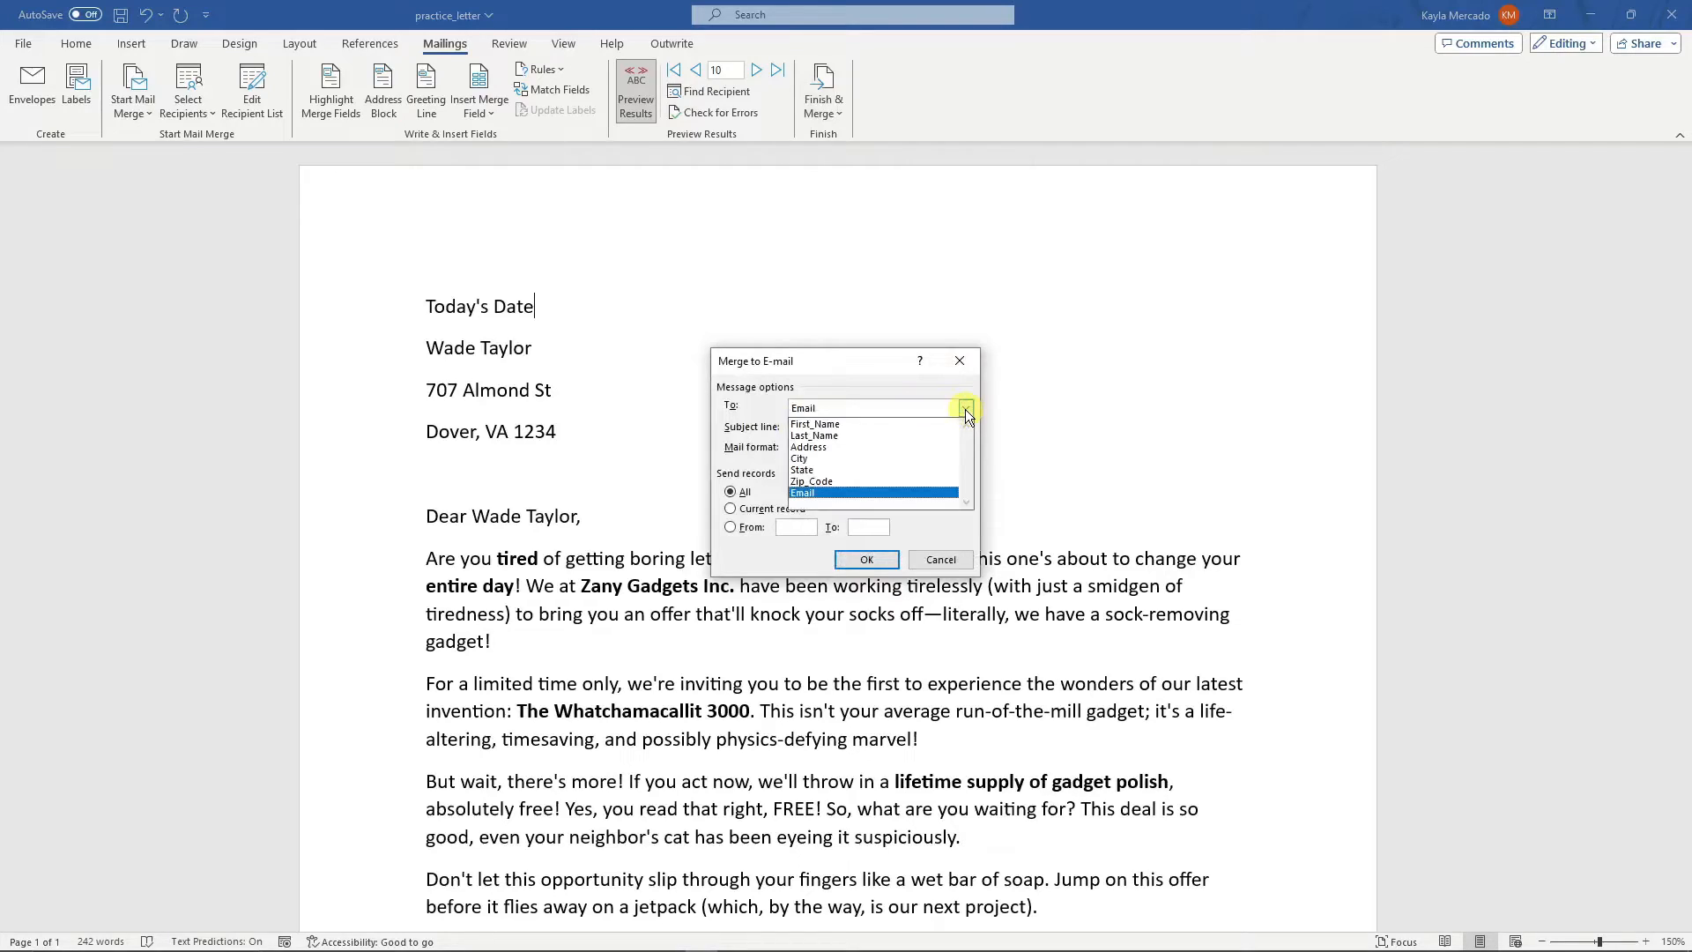
click(826, 407)
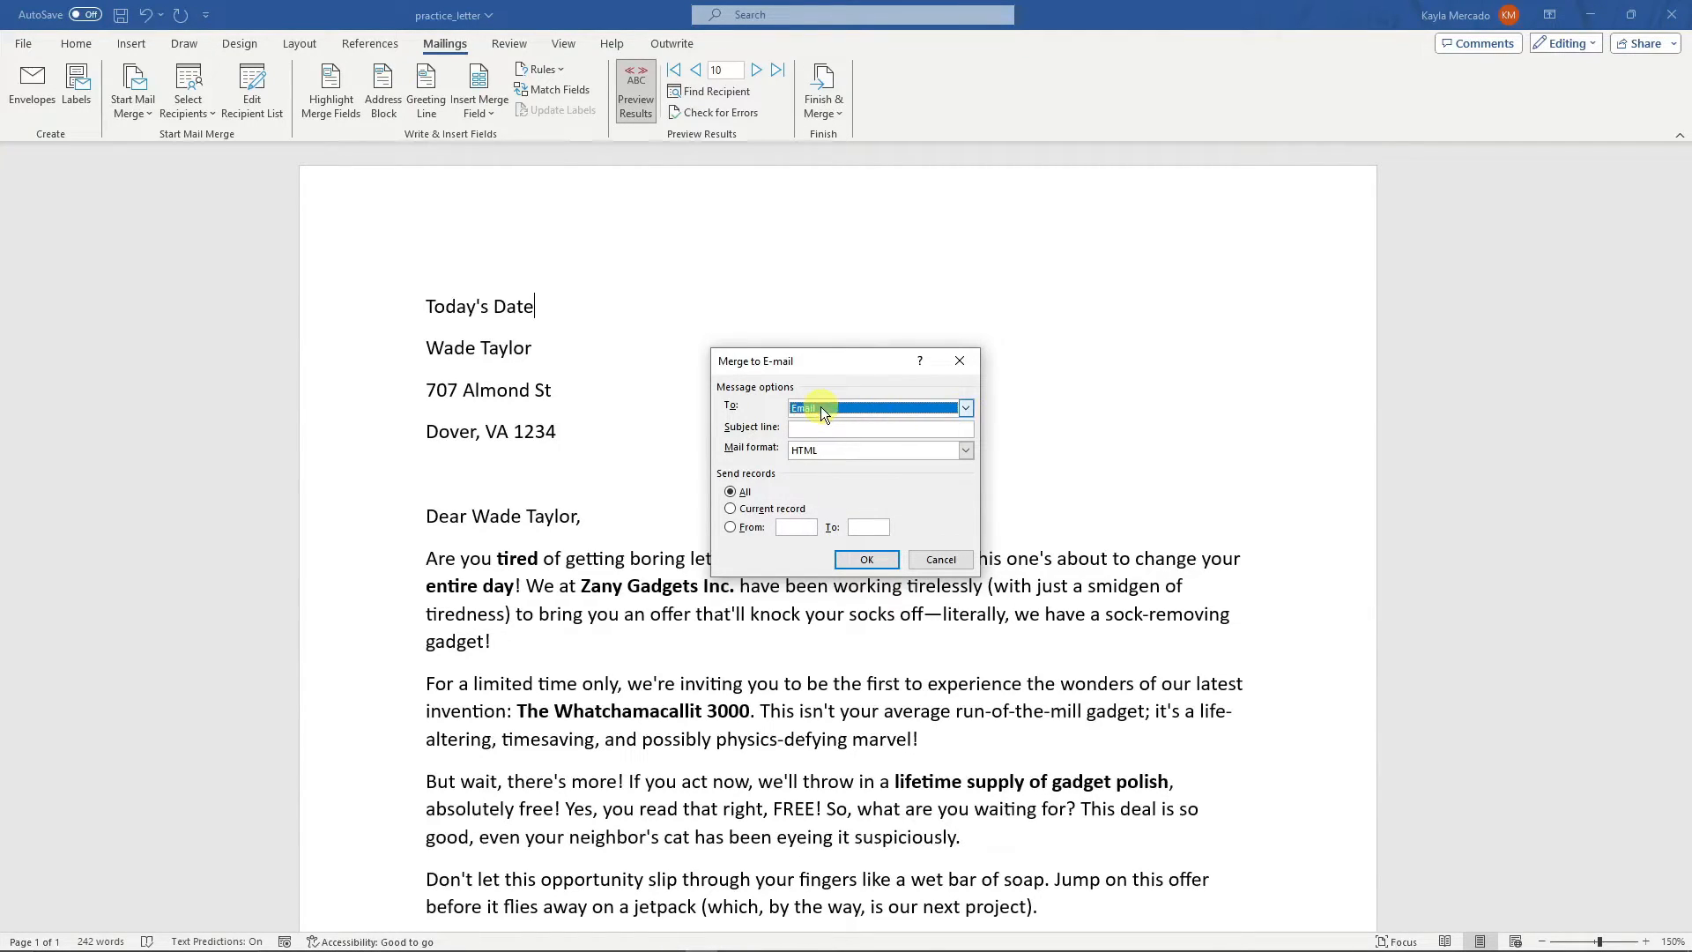
click(832, 428)
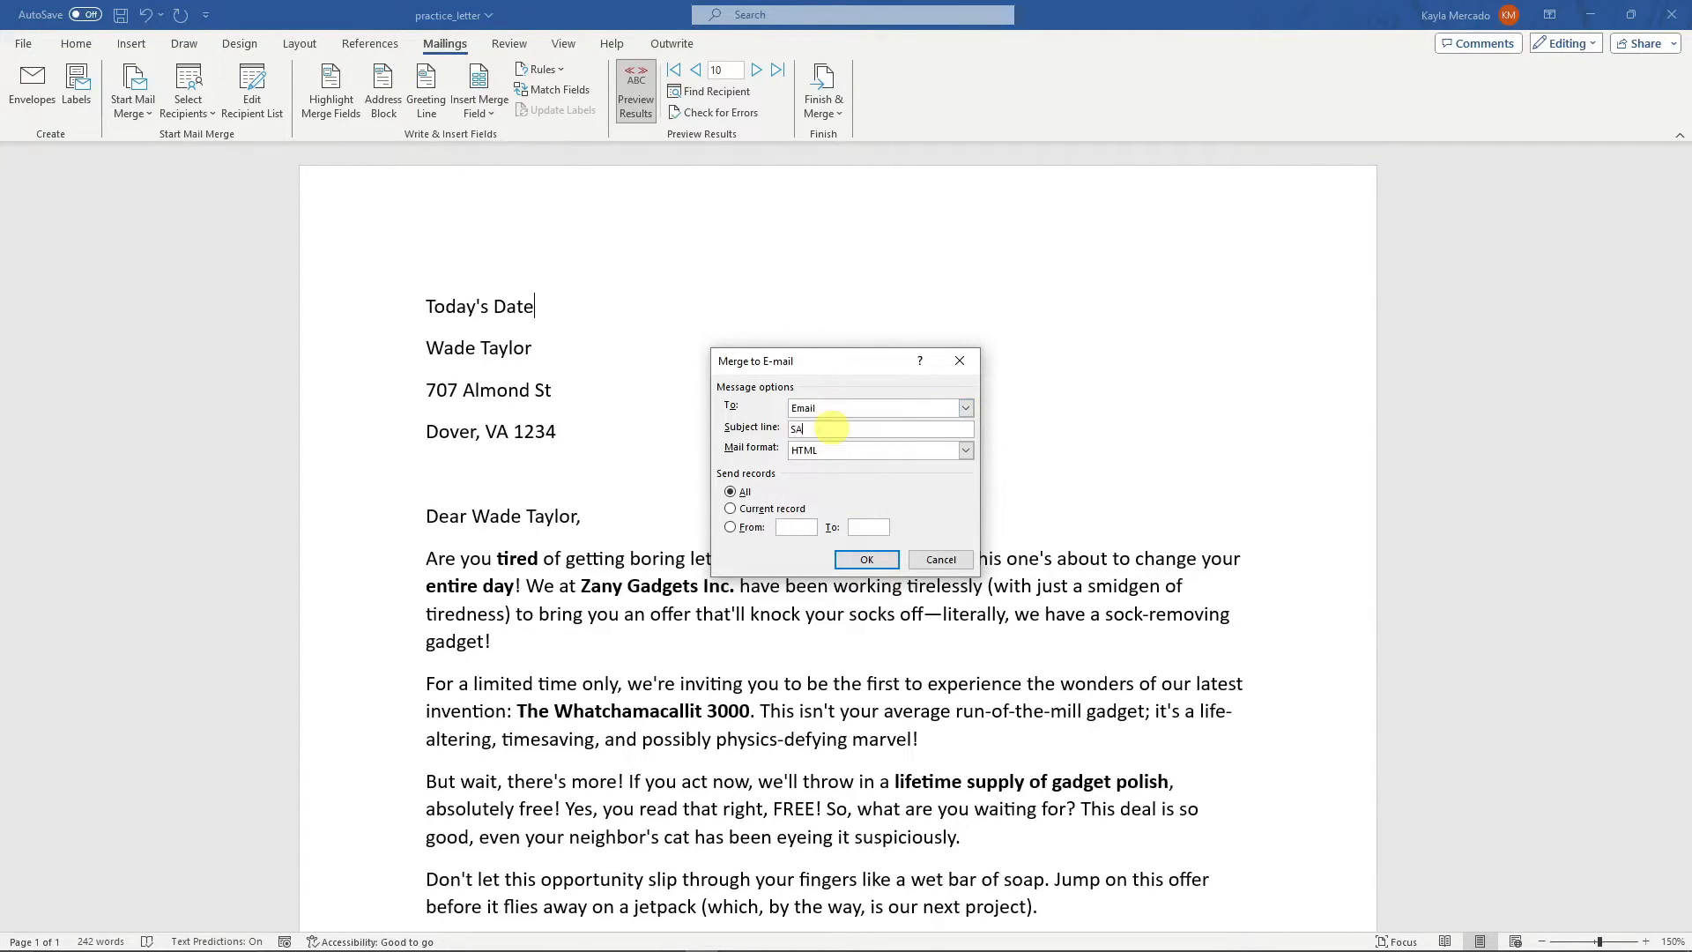
text(SAMPLE)
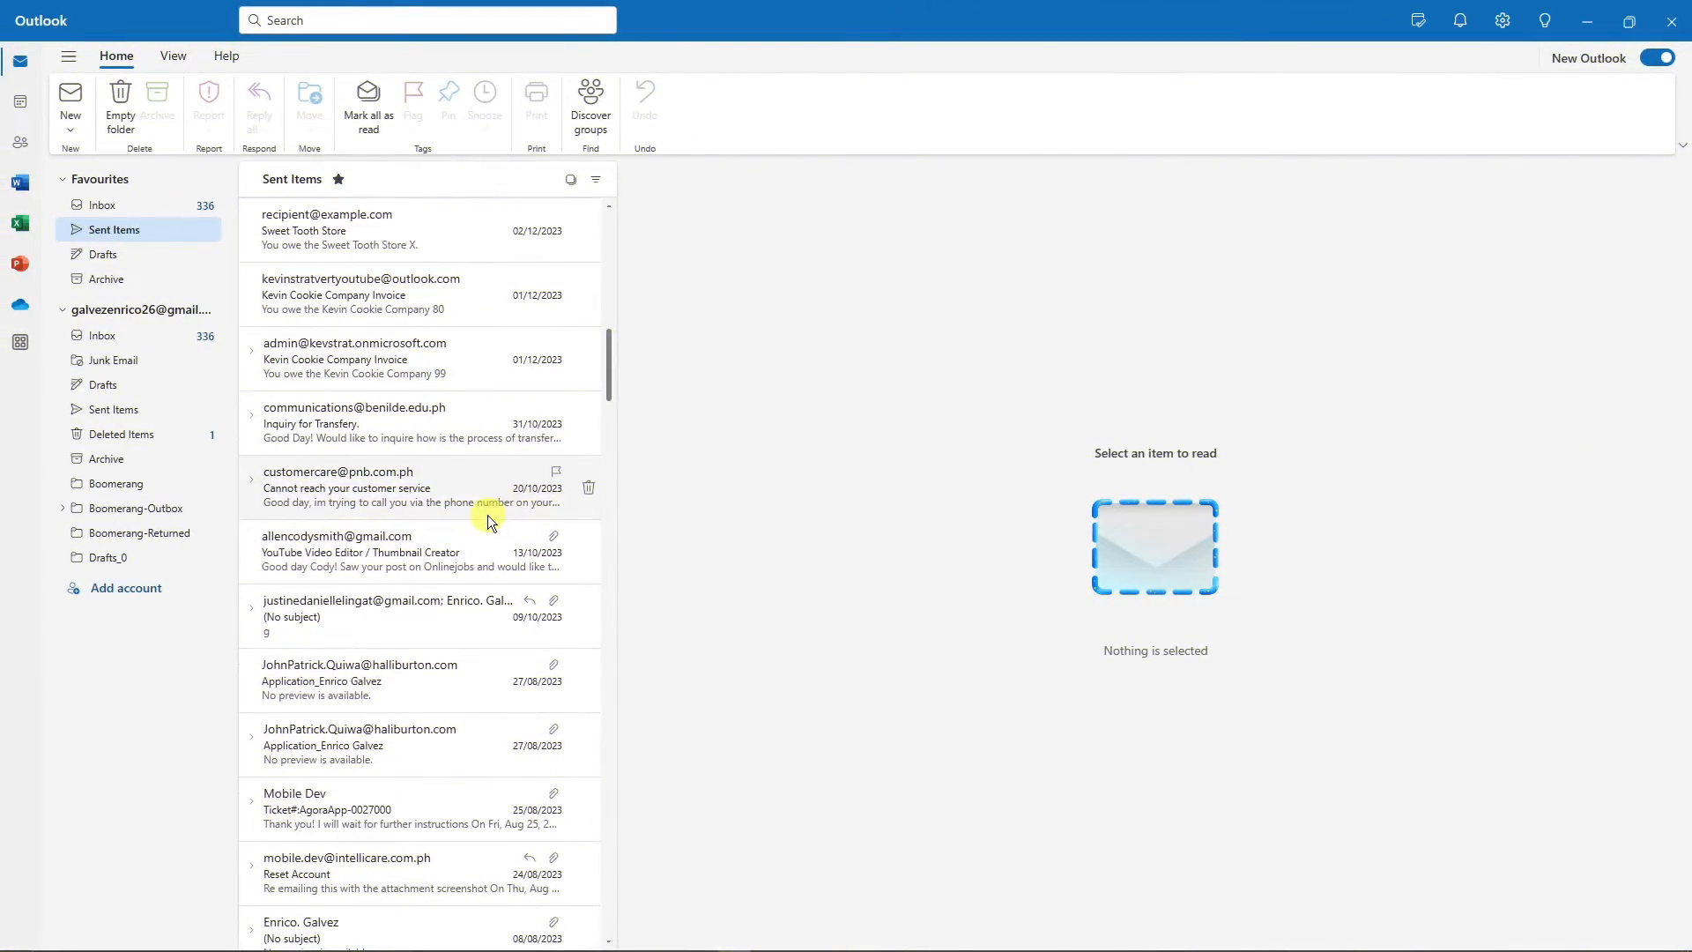
- Switch to Outlook and look through the messages in the Sent Items folder
scroll(450, 518, down, 5)
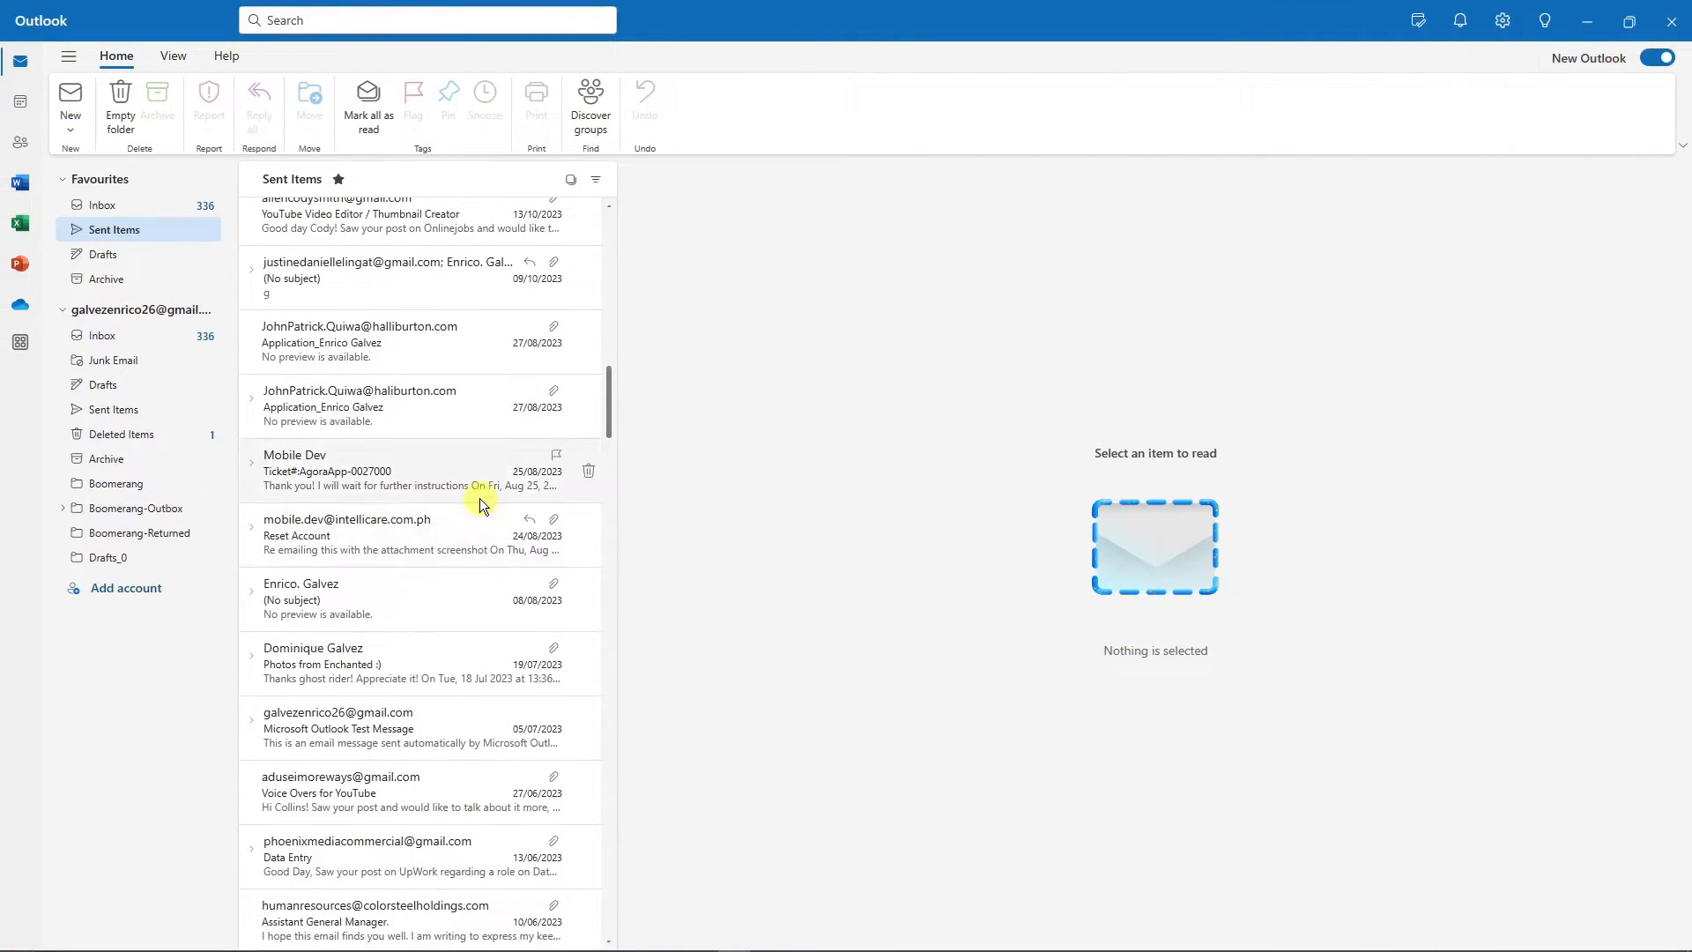
scroll(380, 529, up, 5)
scroll(384, 578, up, 4)
scroll(406, 582, down, 5)
scroll(416, 580, down, 2)
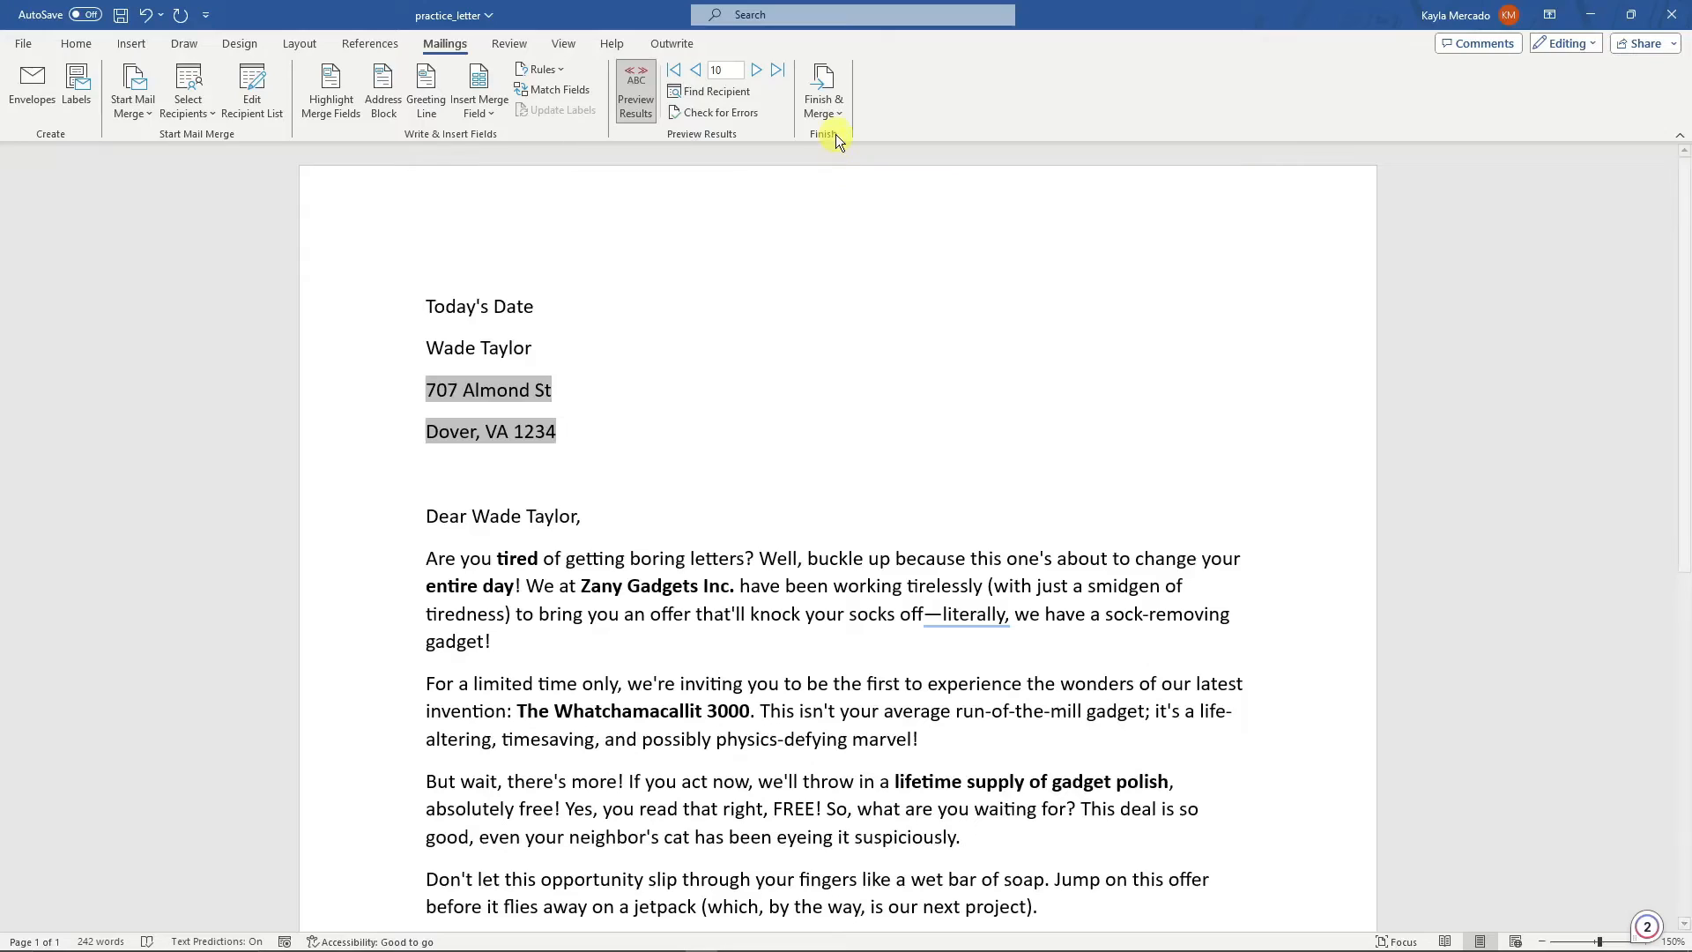
- In Word, try the current-record and record-range options for printing the merged letters, and close them without printing
click(834, 115)
click(881, 157)
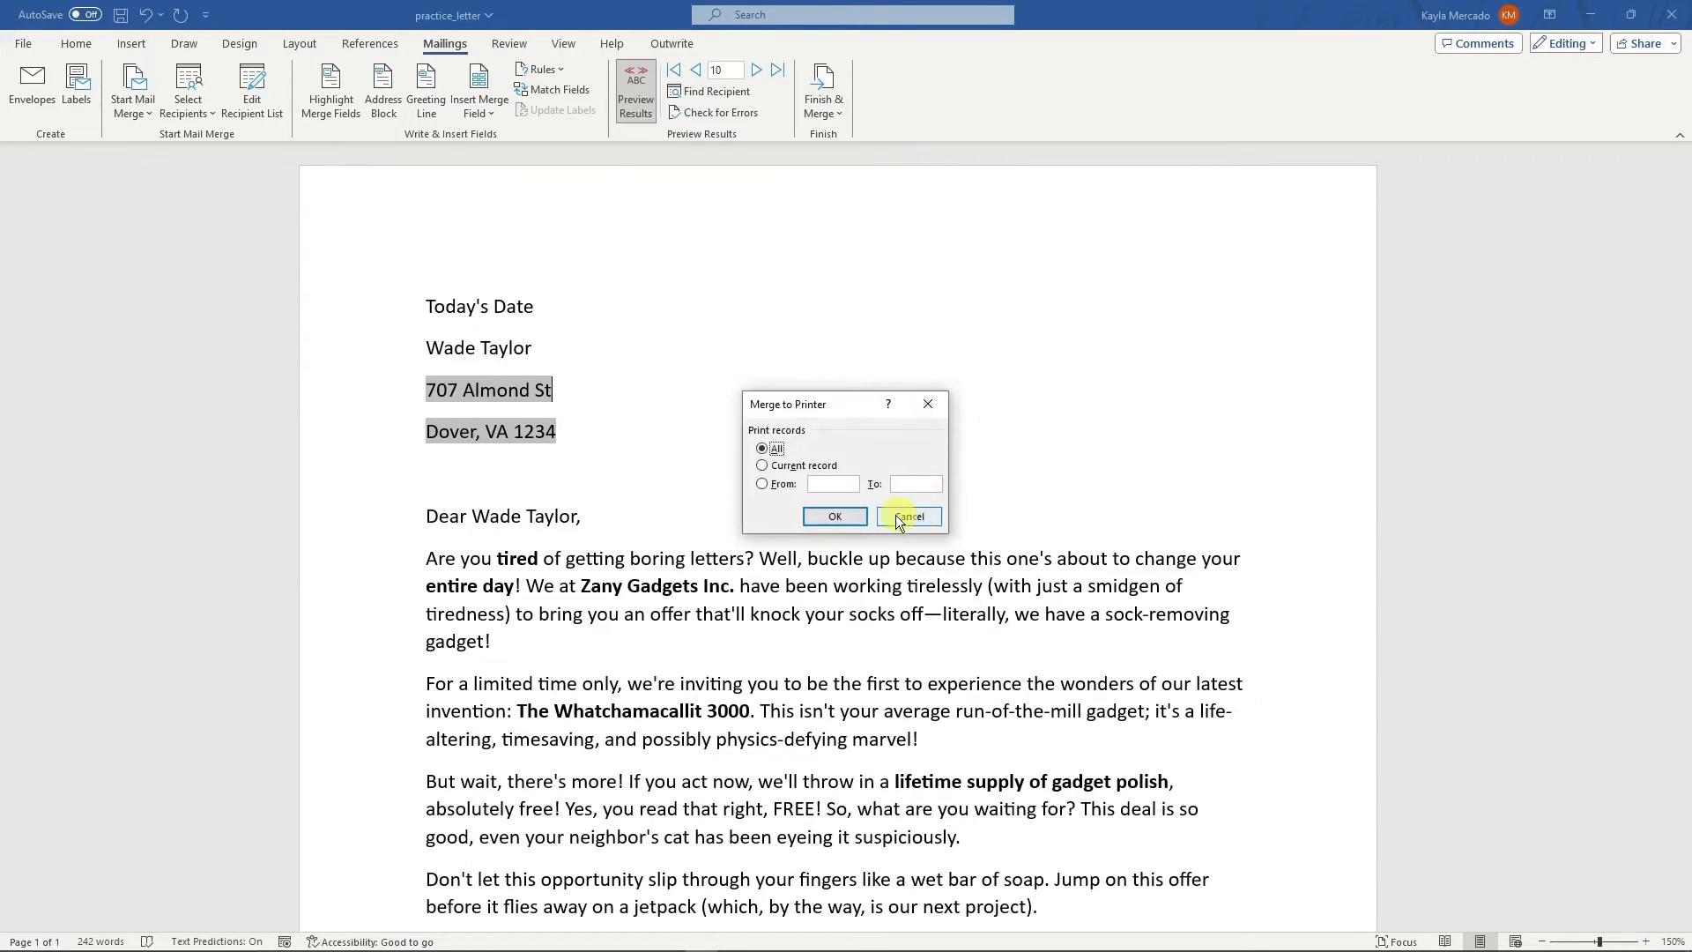
click(762, 466)
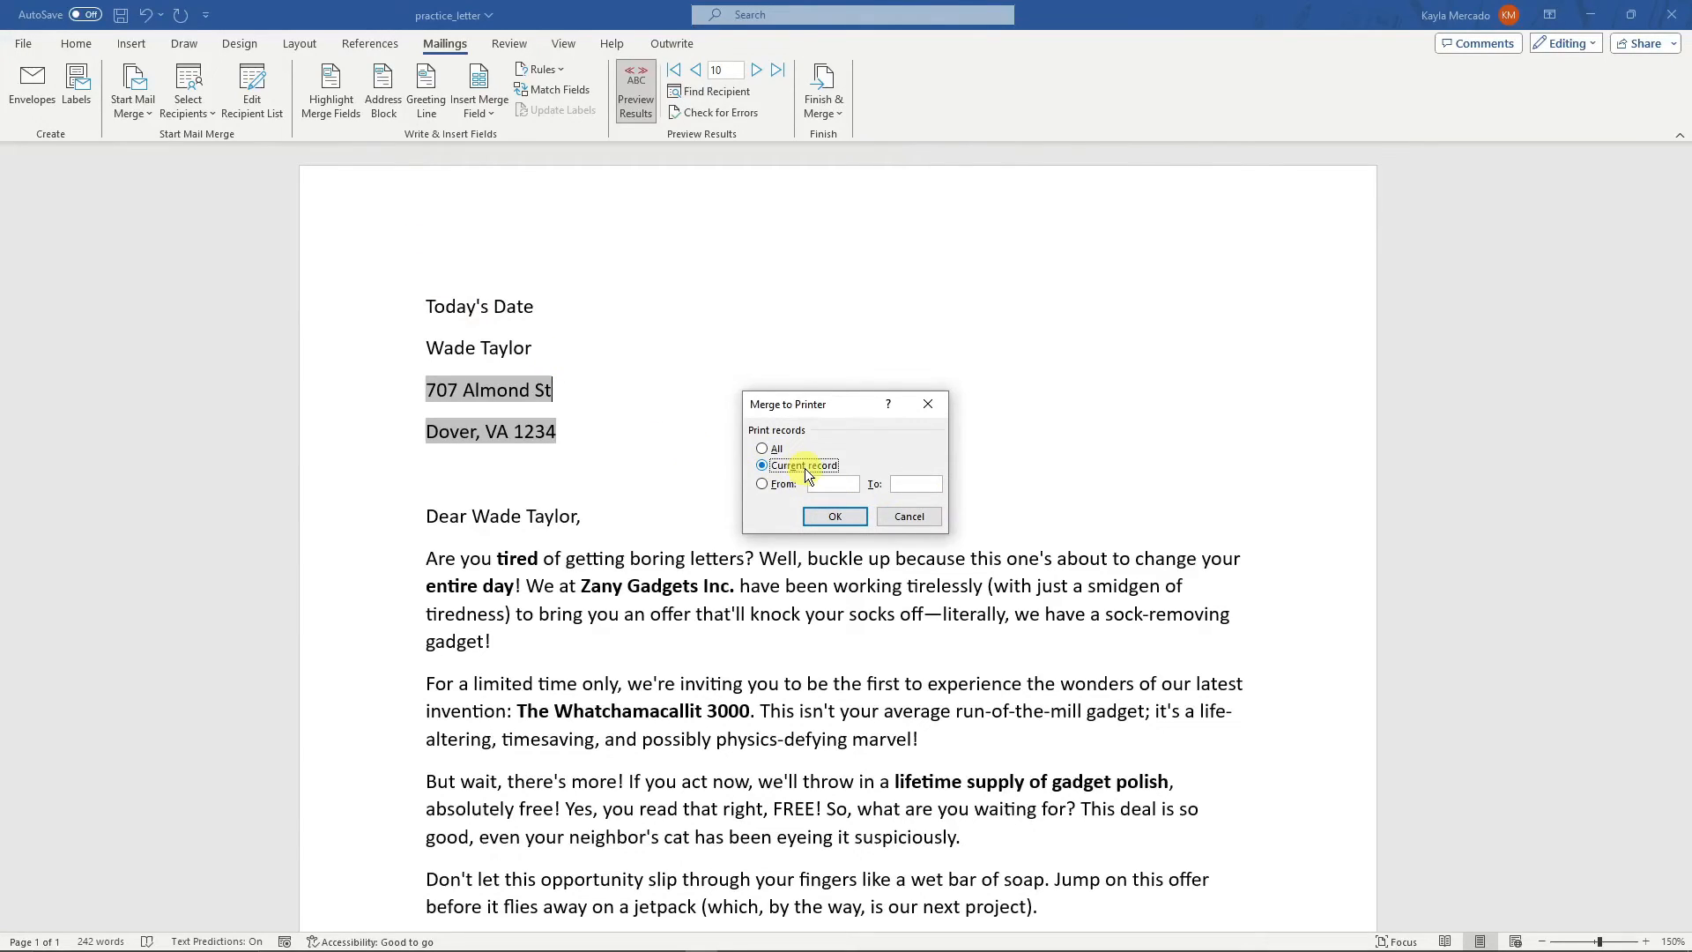
click(768, 484)
click(938, 409)
- Deselect the address lines and review the merged letter from the date down to the email confirmation line
click(881, 548)
scroll(889, 567, down, 5)
scroll(889, 564, down, 2)
scroll(899, 533, up, 4)
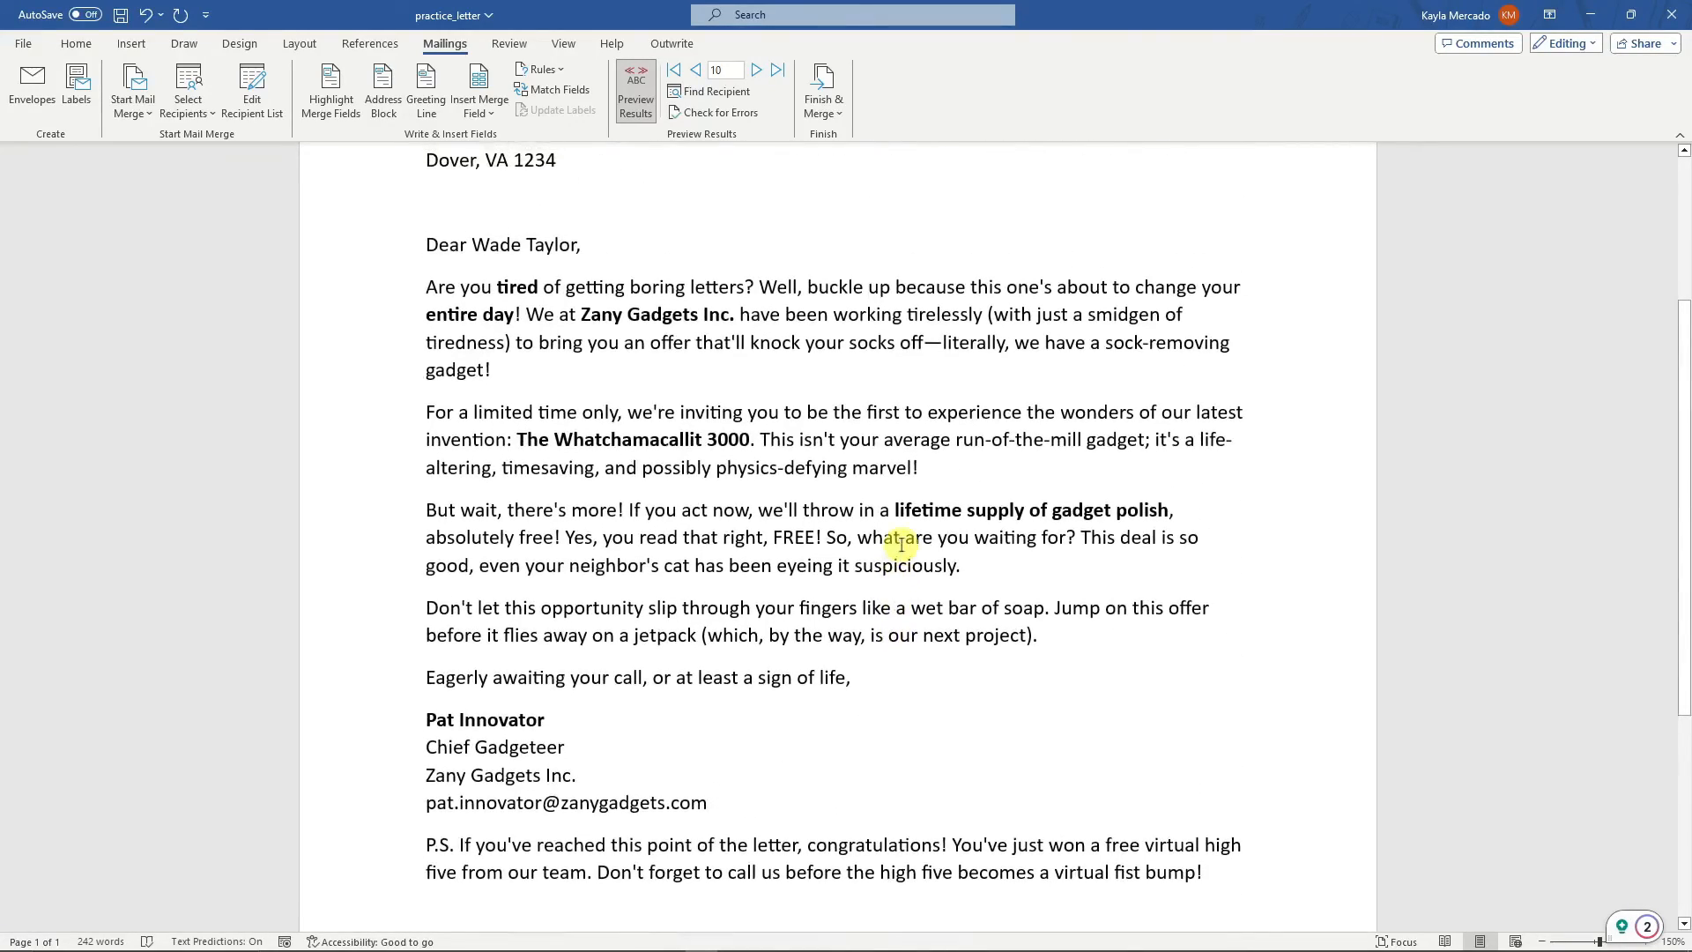
scroll(901, 544, down, 1)
scroll(900, 543, down, 2)
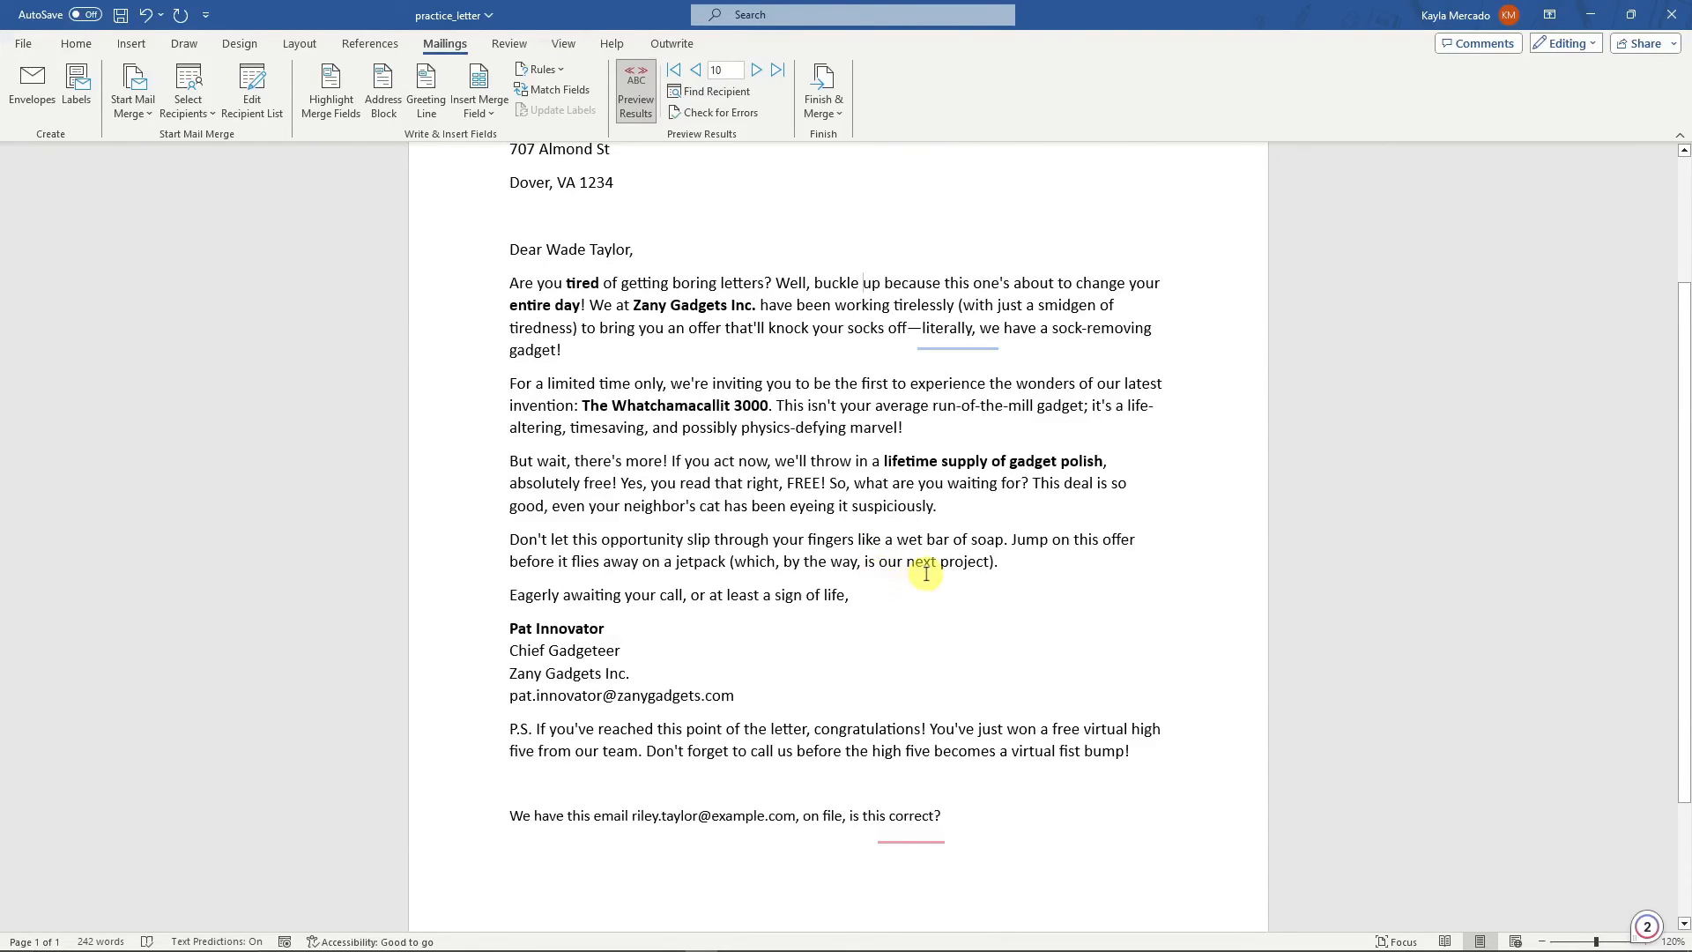
scroll(925, 574, up, 2)
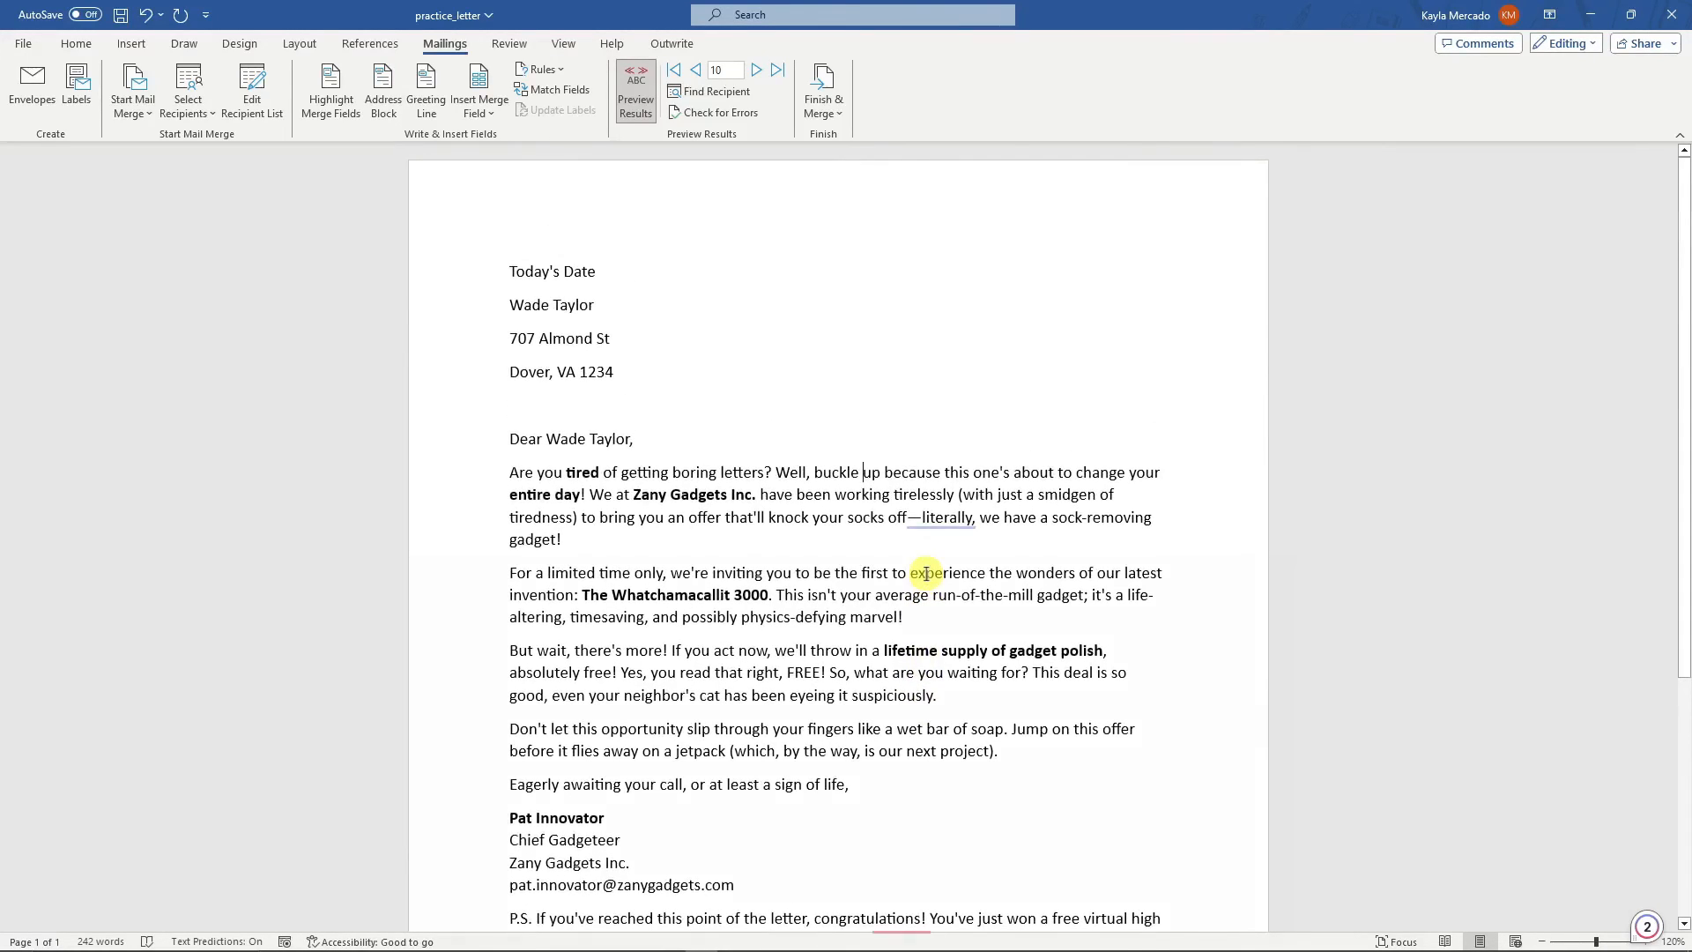
scroll(925, 574, down, 3)
scroll(924, 564, up, 3)
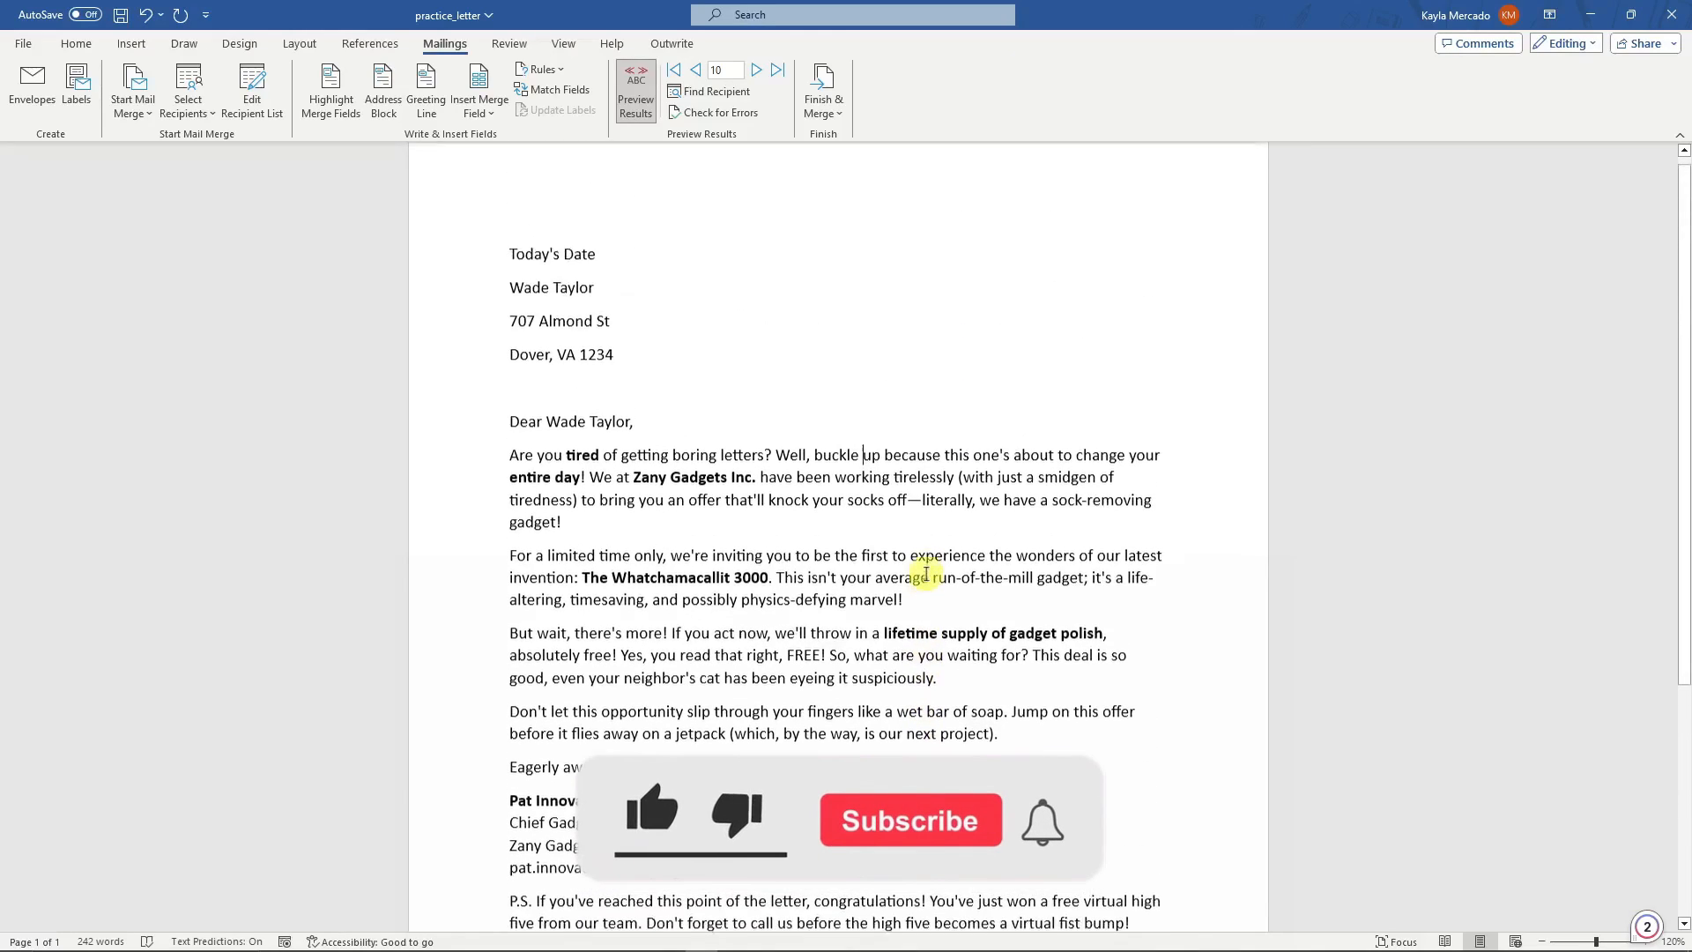